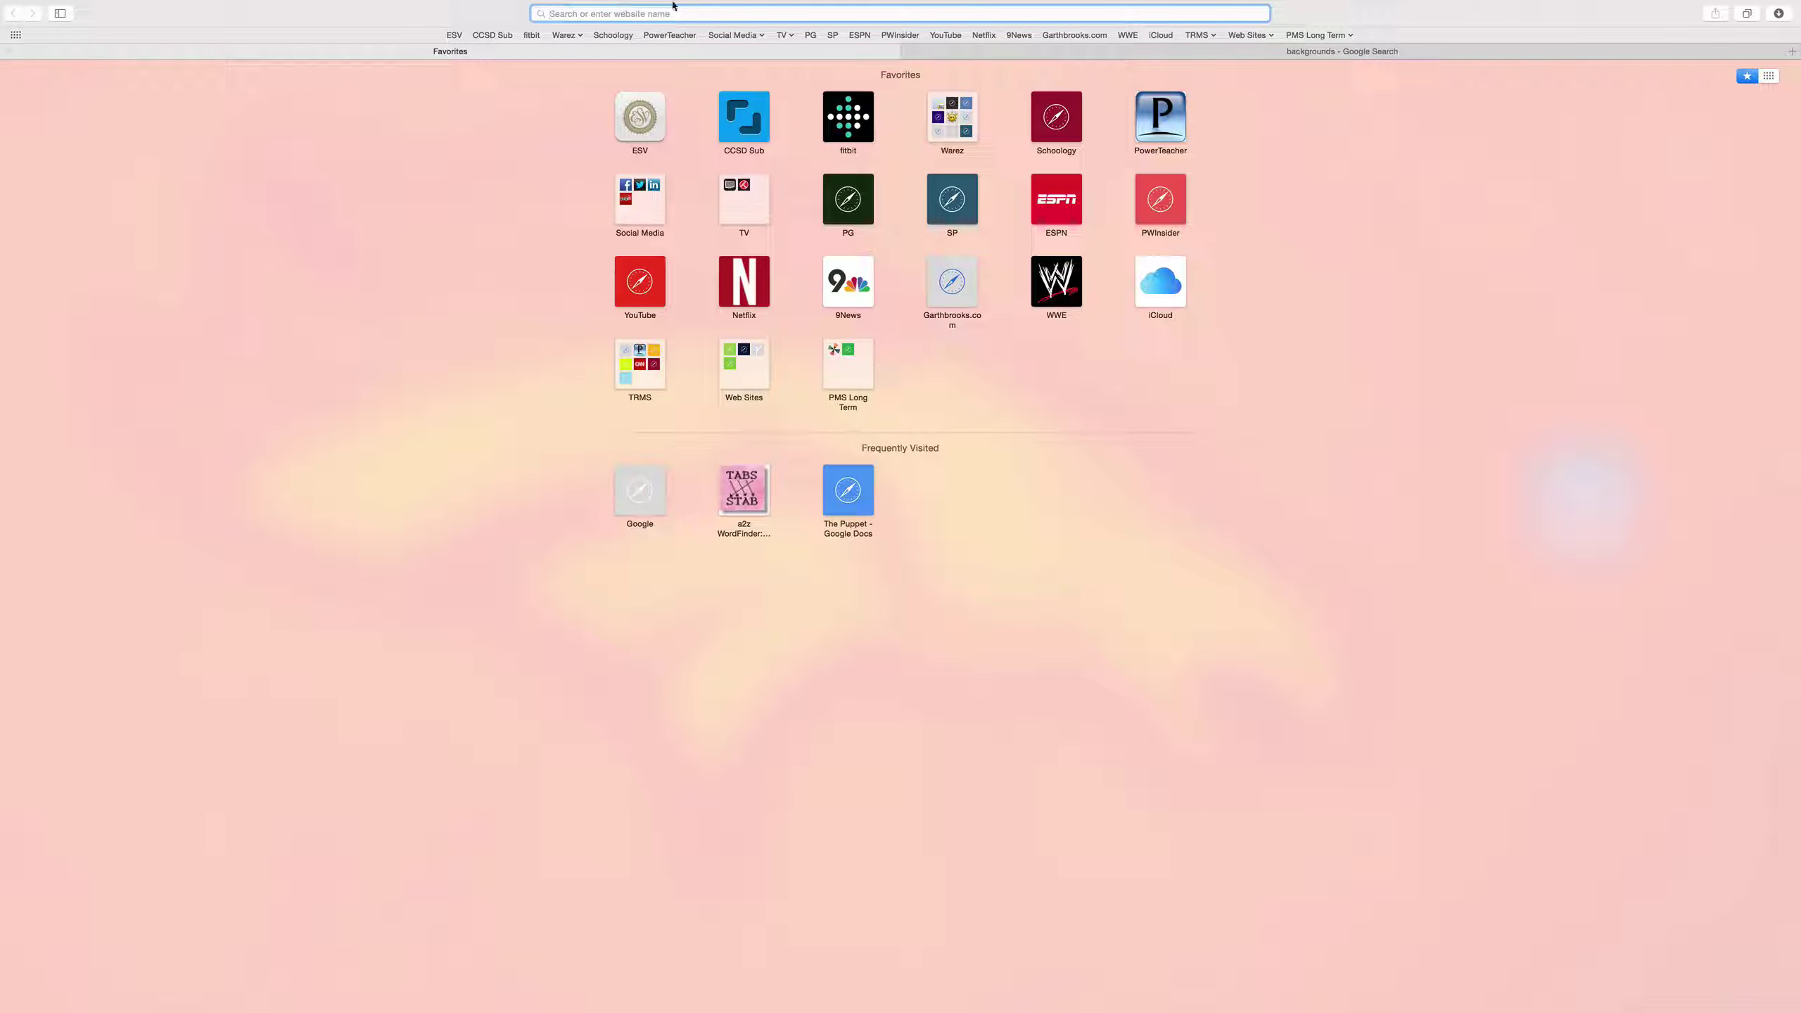
- Launch the Pixlr Editor web app from pixlr.com to reach its create/open start dialog
{"action": "mouse_move", "coordinate": [726, 4]}
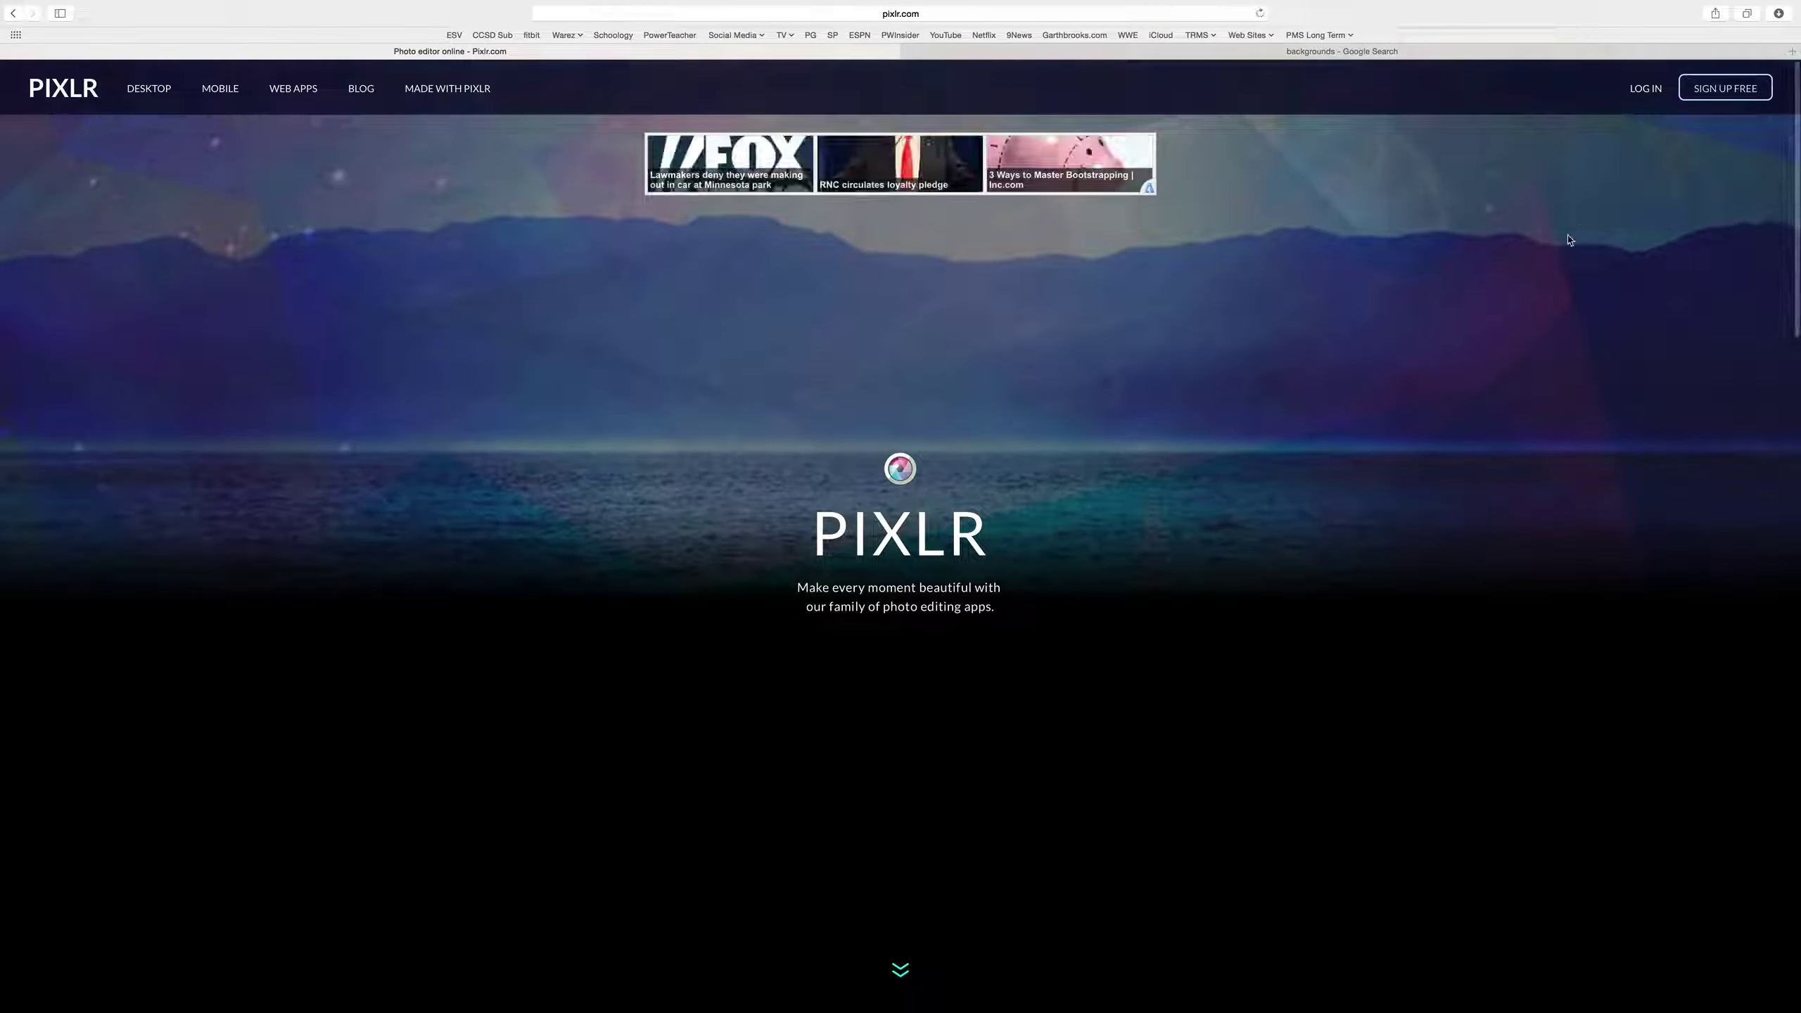
{"action": "left_click", "coordinate": [895, 961]}
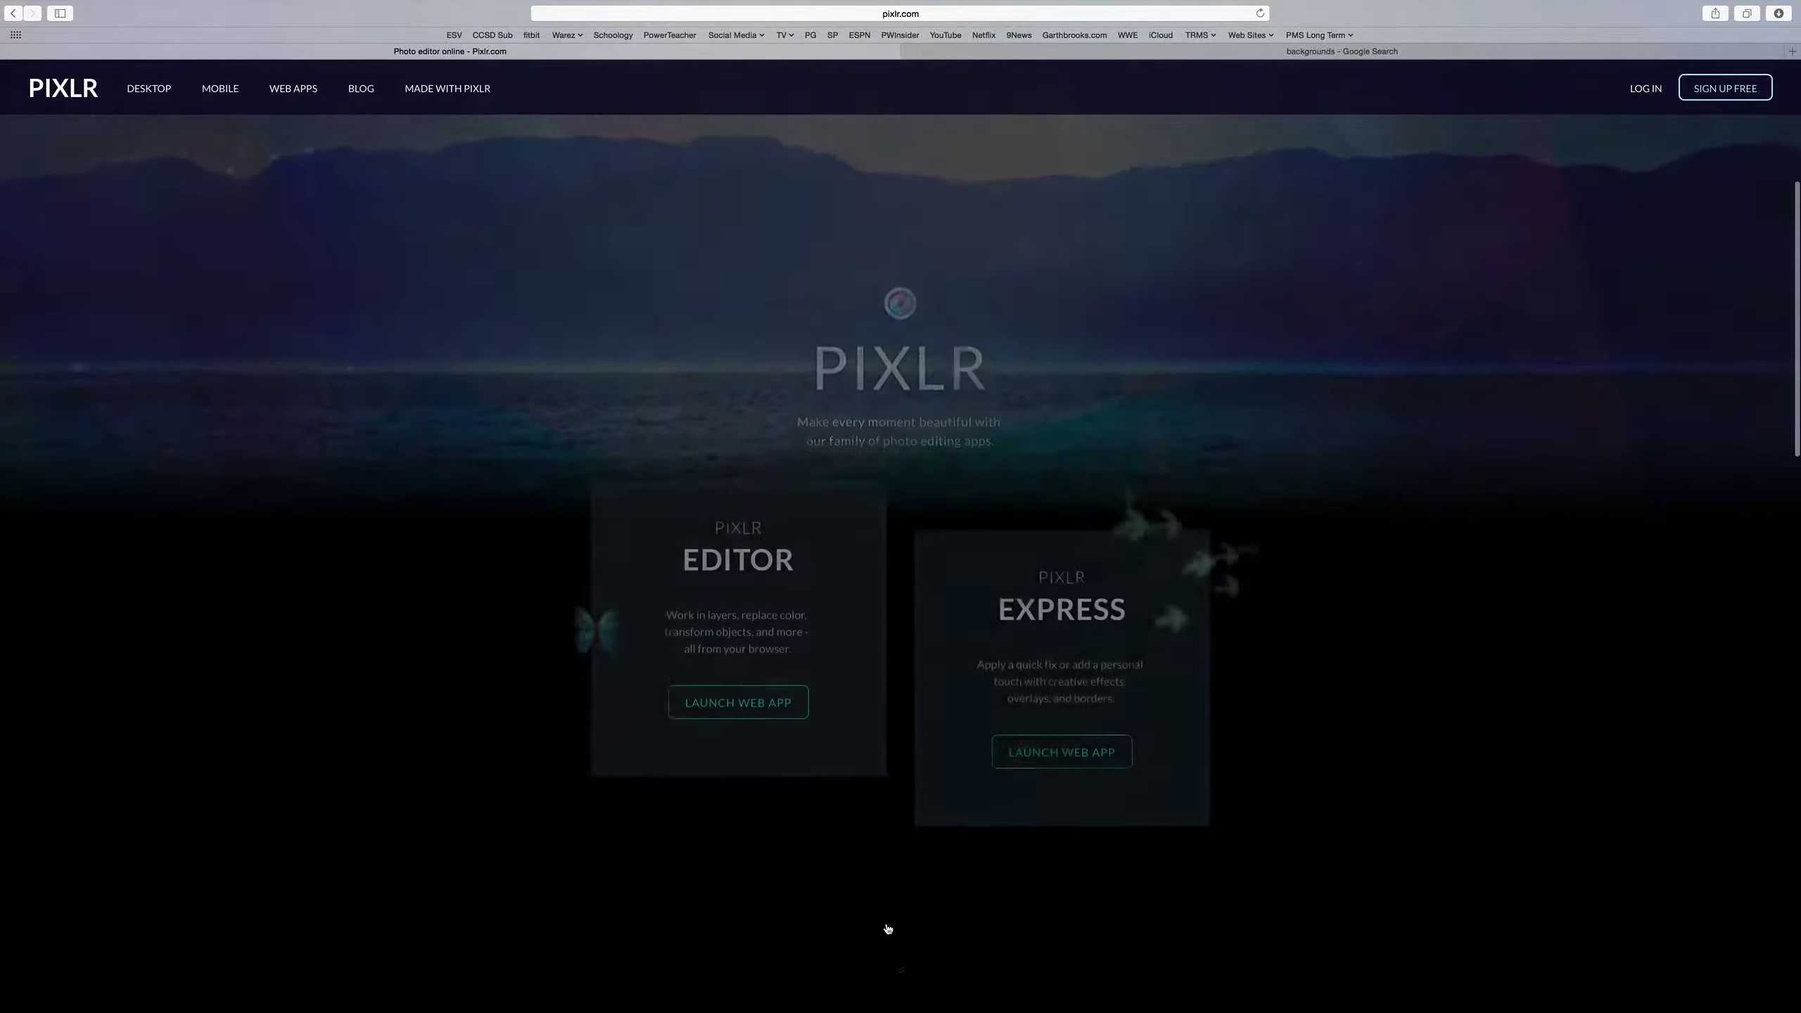
{"action": "scroll", "coordinate": [633, 435], "scroll_direction": "down", "scroll_amount": 2}
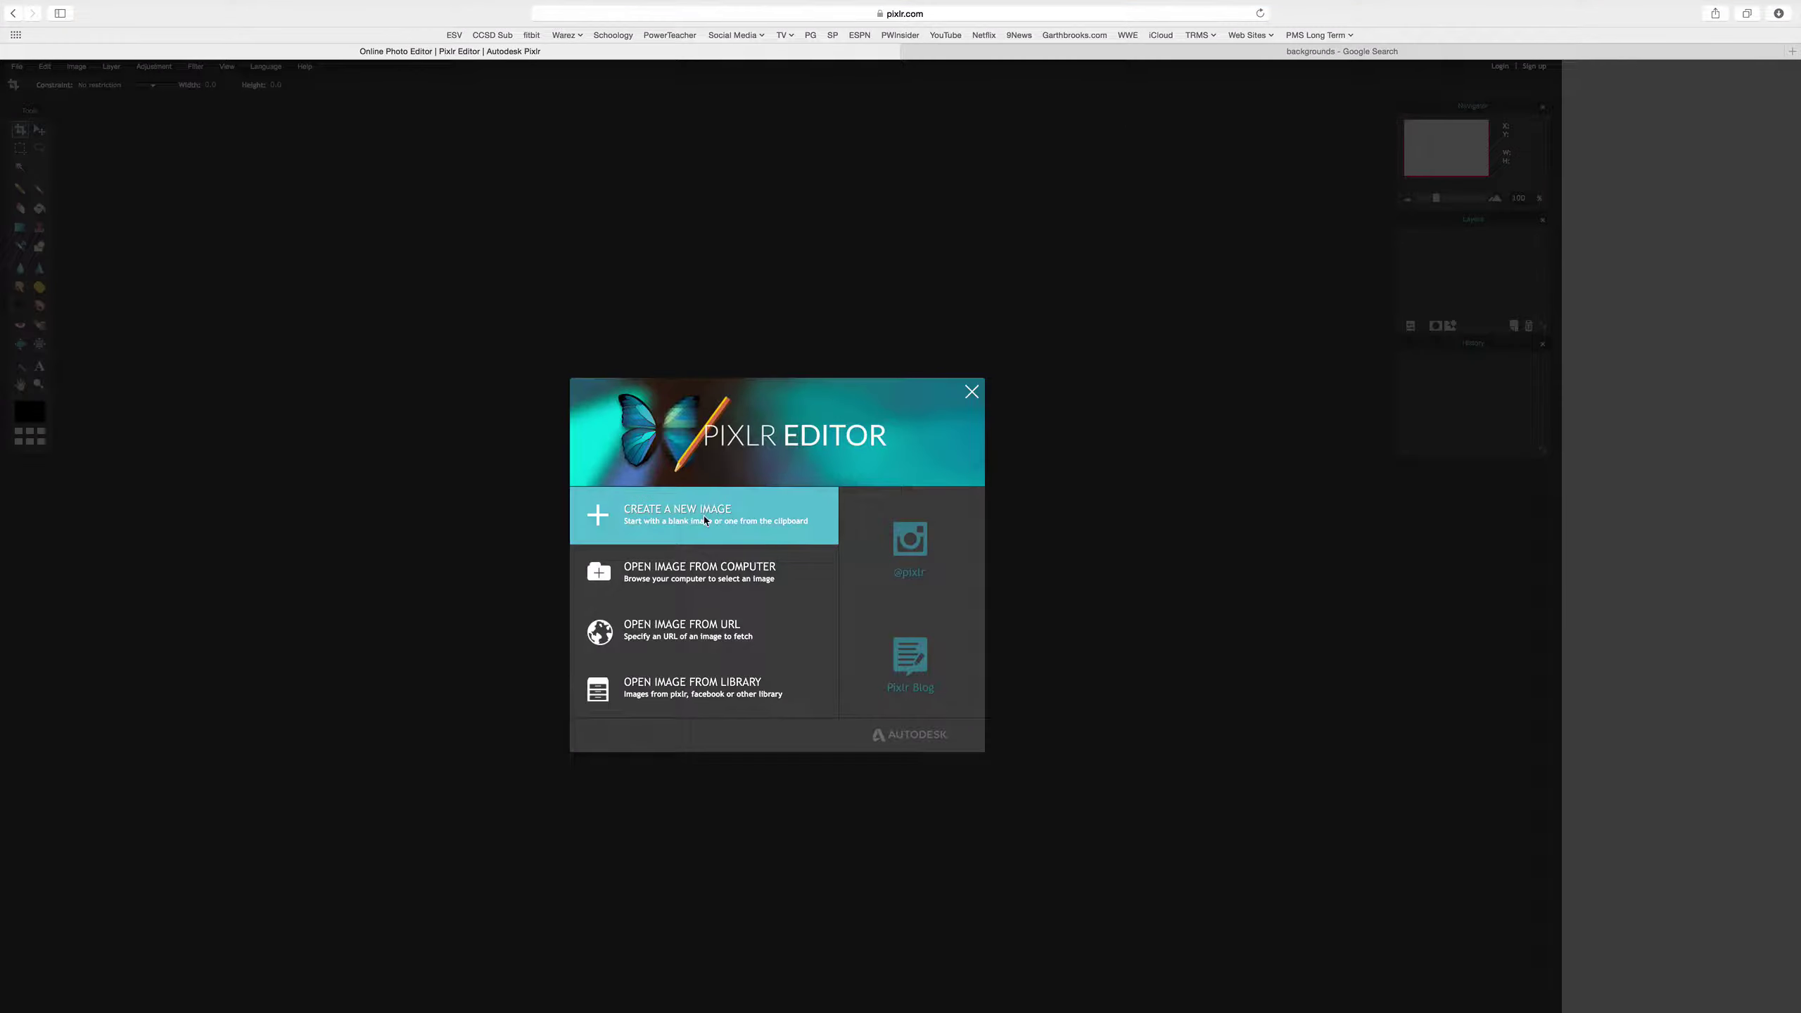
- Create a new blank 1280×720 pixel image with Transparent left unchecked
{"action": "left_click", "coordinate": [703, 520]}
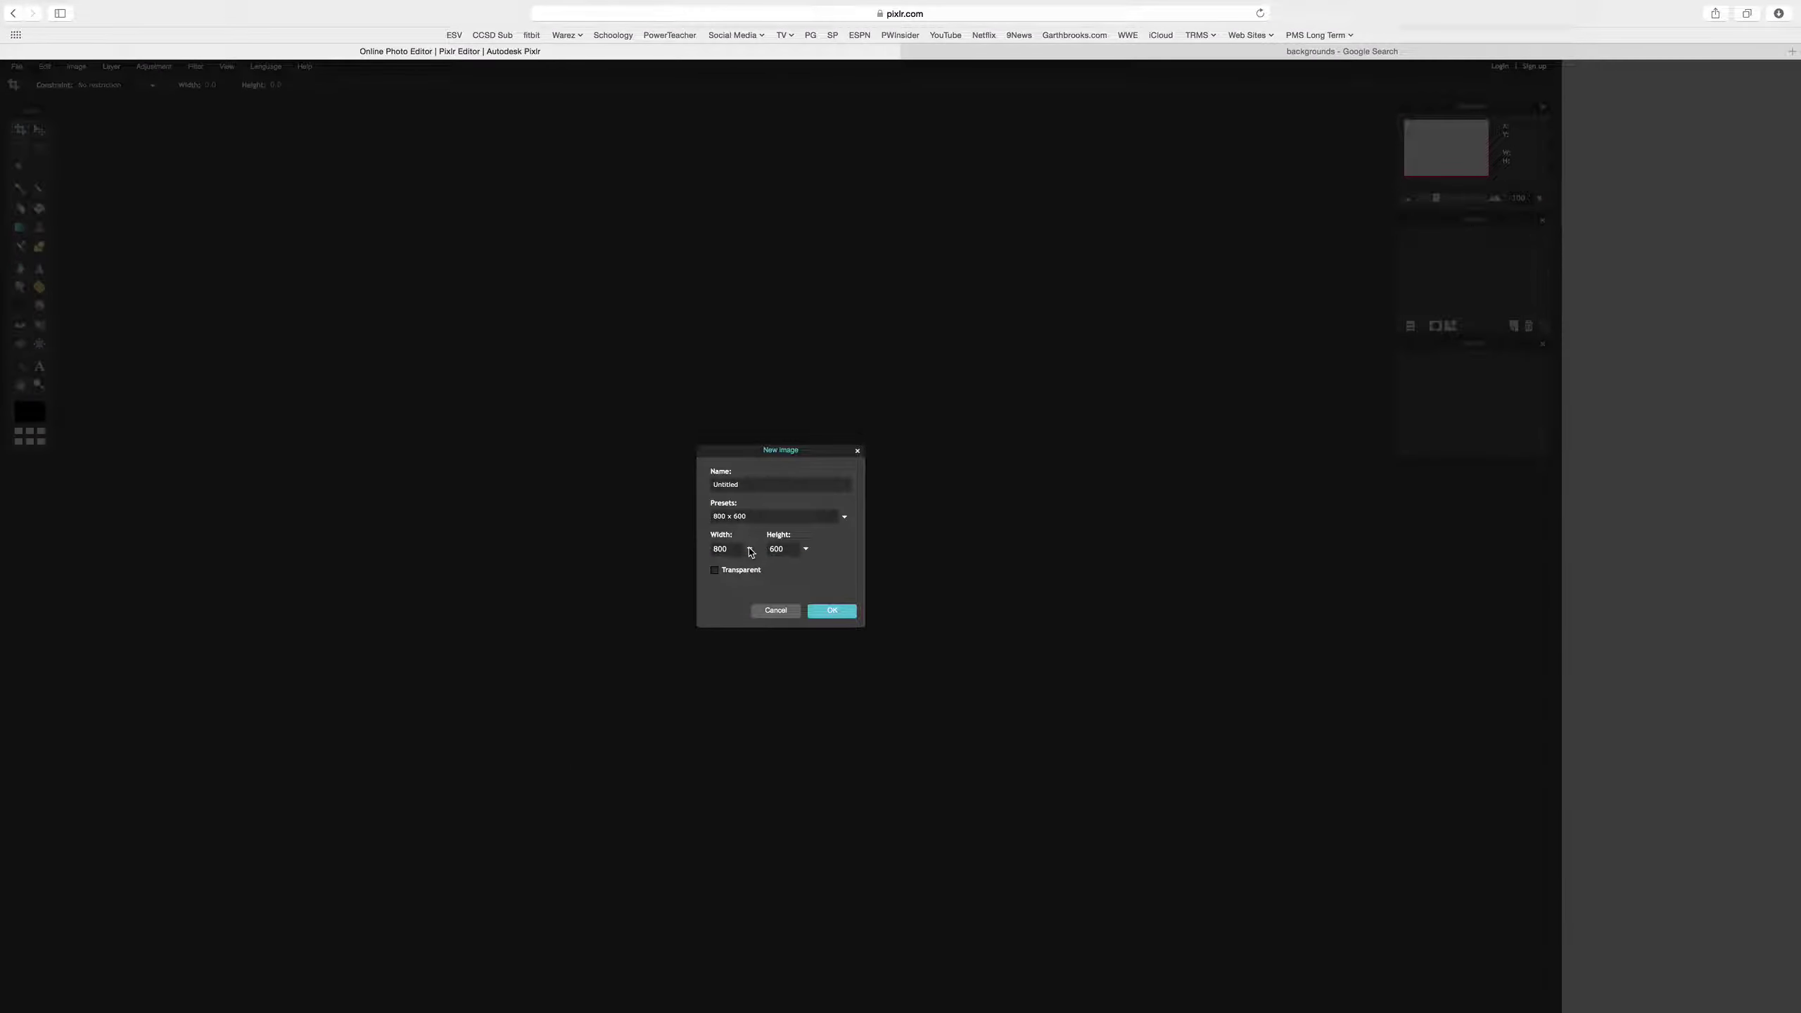
{"action": "left_click_drag", "start_coordinate": [696, 568], "coordinate": [706, 569]}
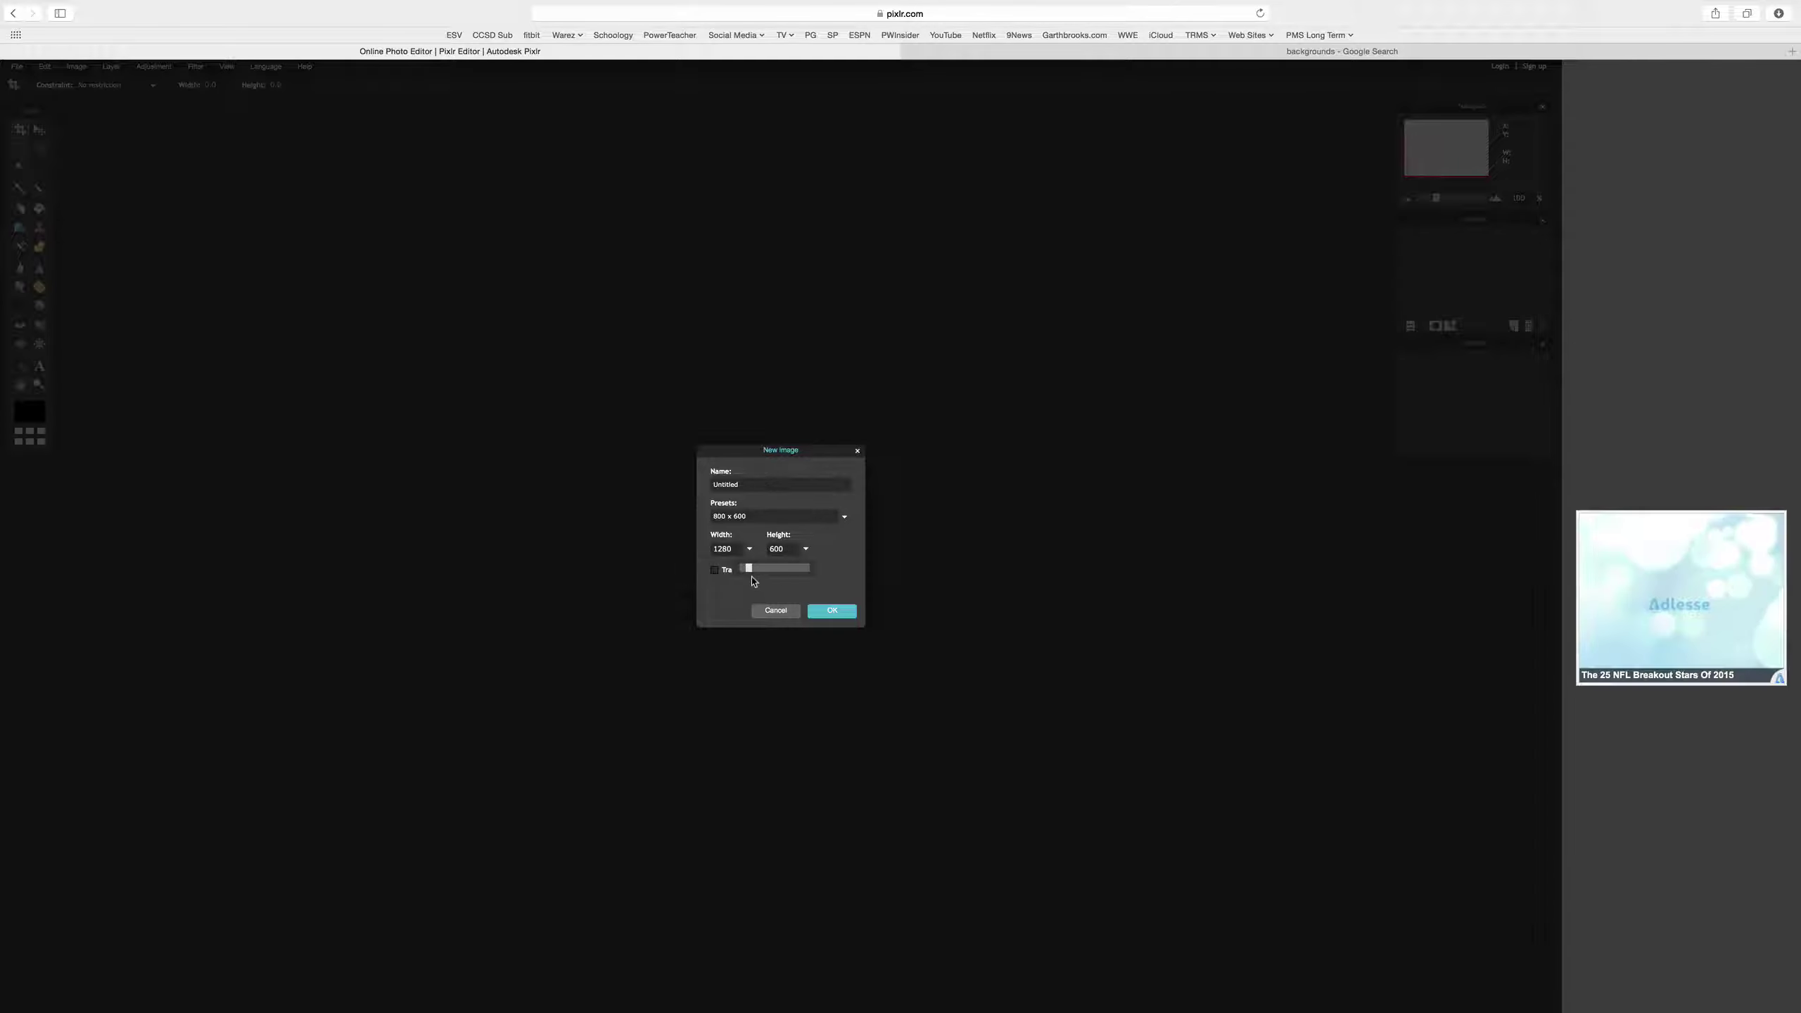
{"action": "type", "text": "800"}
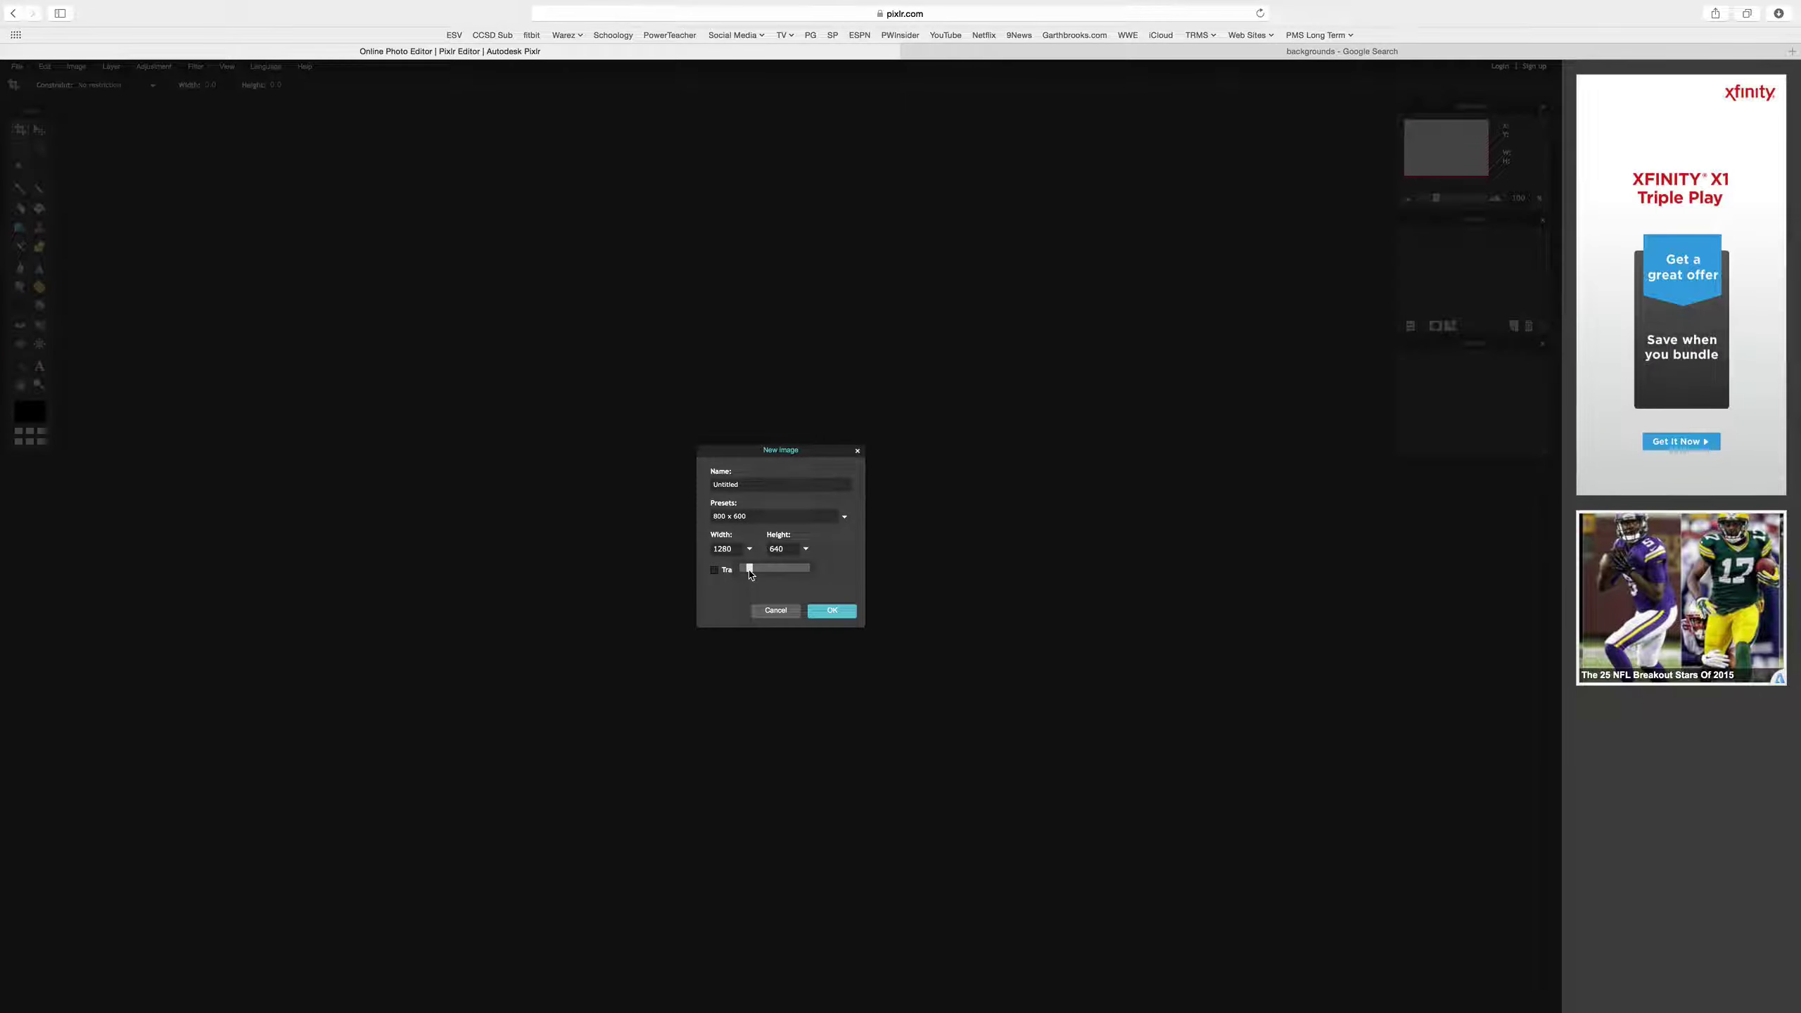
{"action": "left_click", "coordinate": [847, 579]}
{"action": "left_click", "coordinate": [832, 612]}
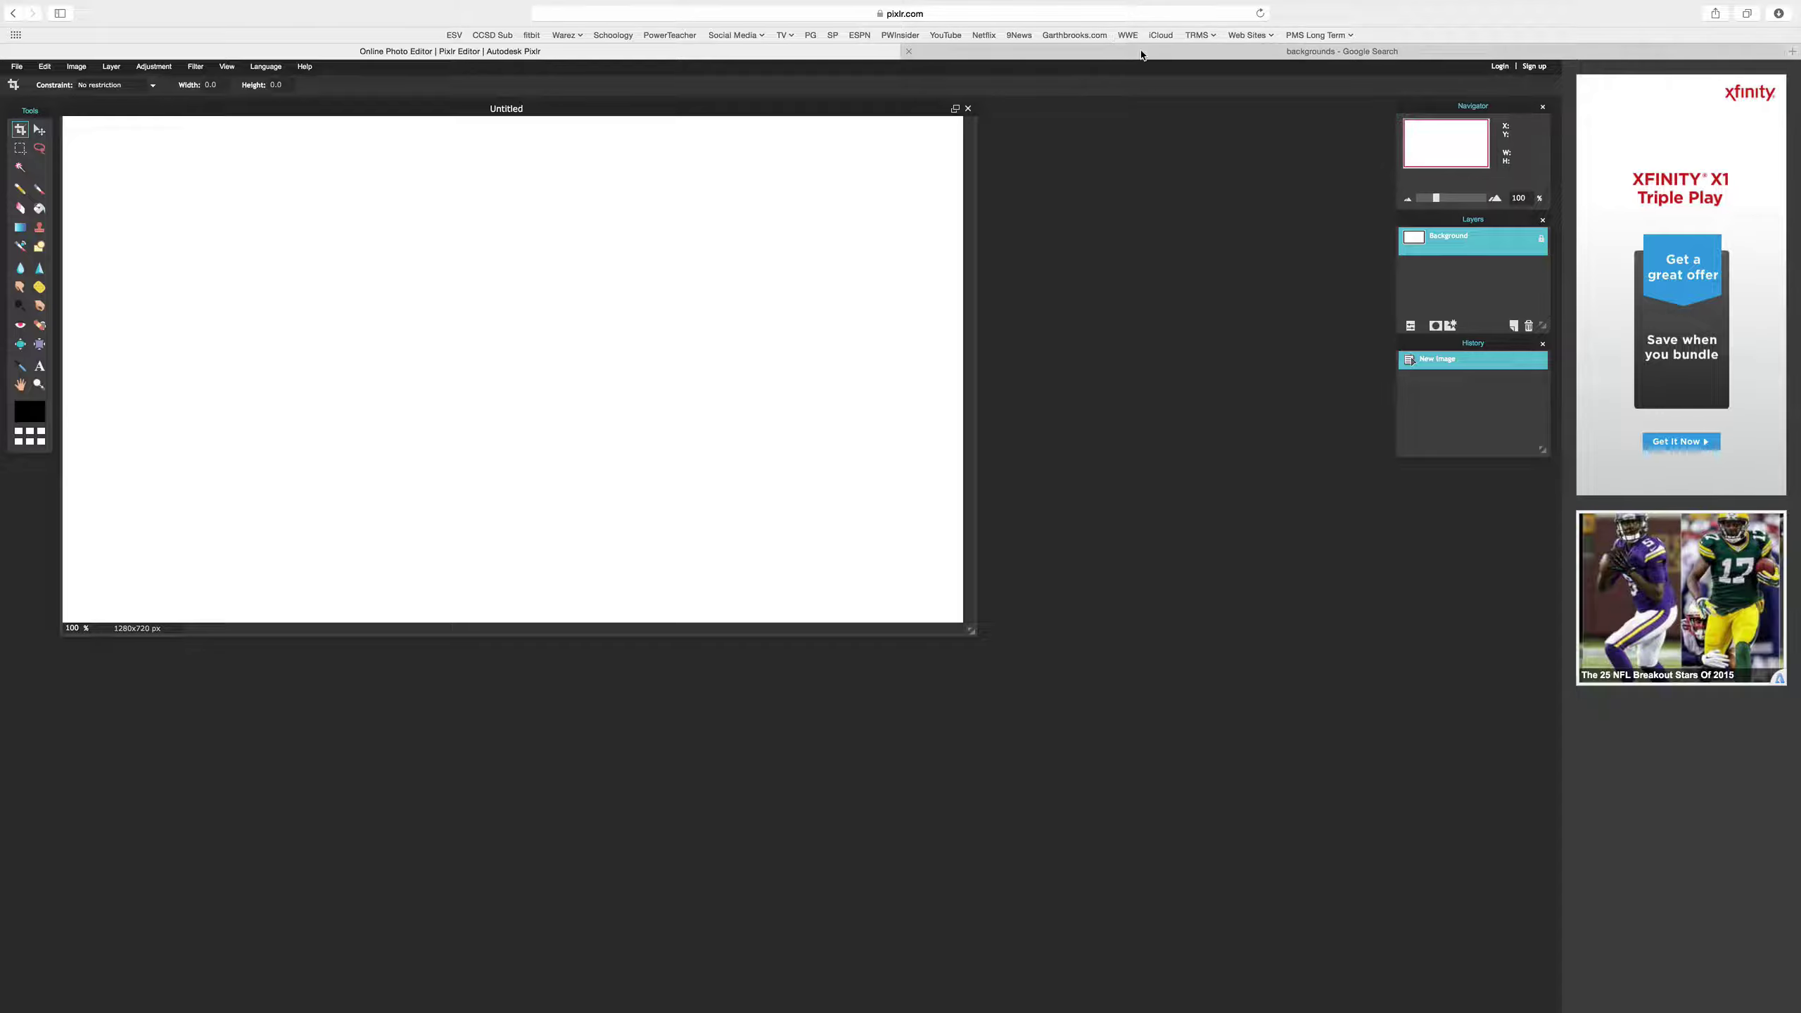
- Save the black rainbow-splash picture from the 'backgrounds' results to the desktop as Unknown.jpeg
{"action": "left_click", "coordinate": [1099, 52]}
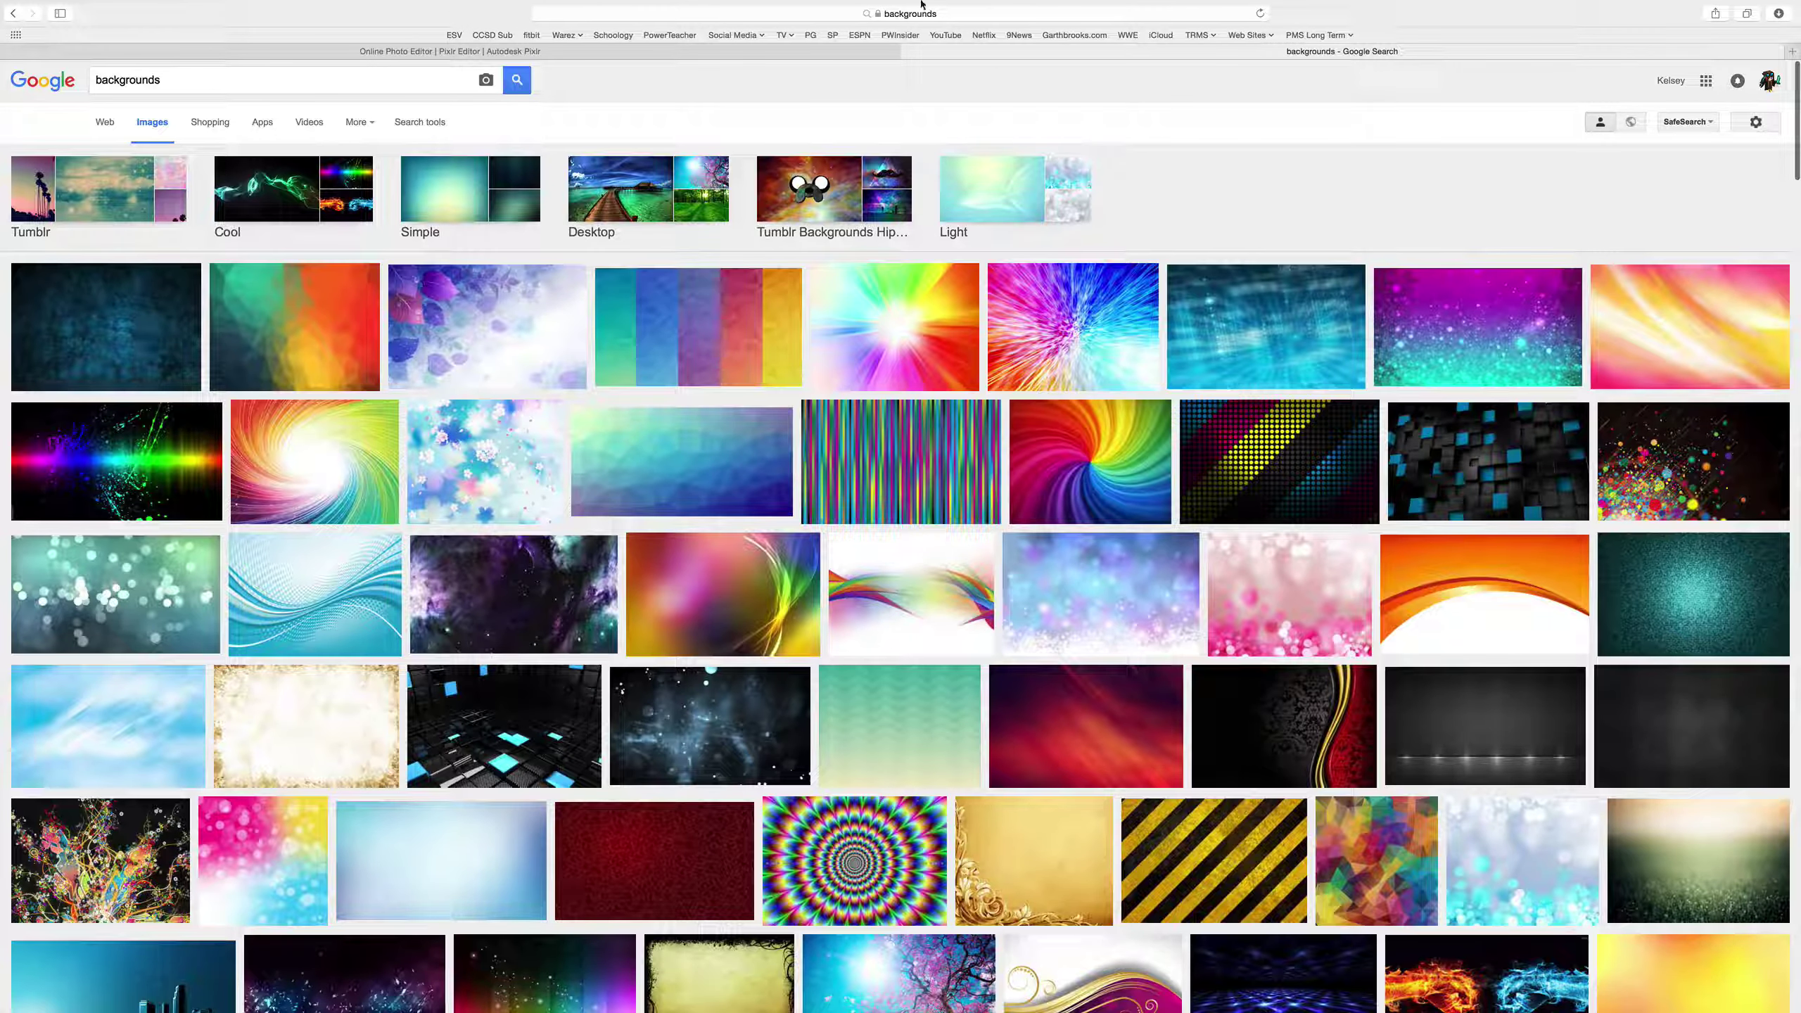
{"action": "mouse_move", "coordinate": [481, 4]}
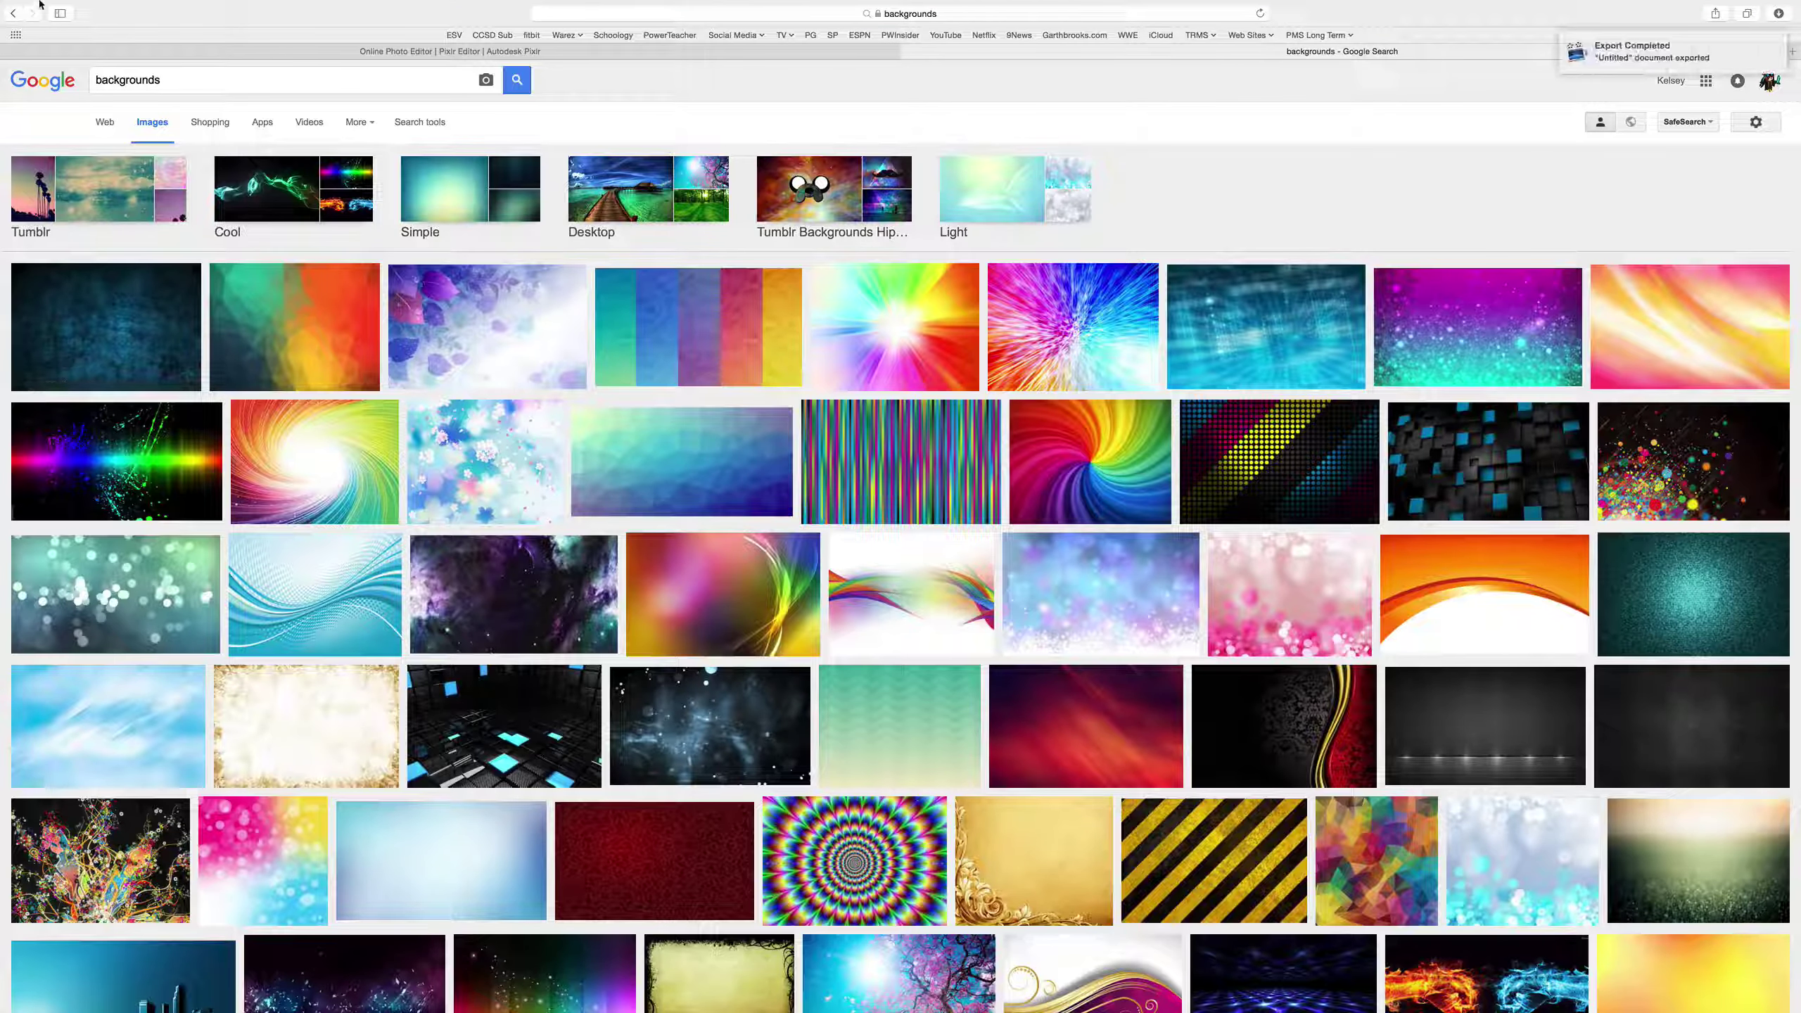
{"action": "mouse_move", "coordinate": [39, 14]}
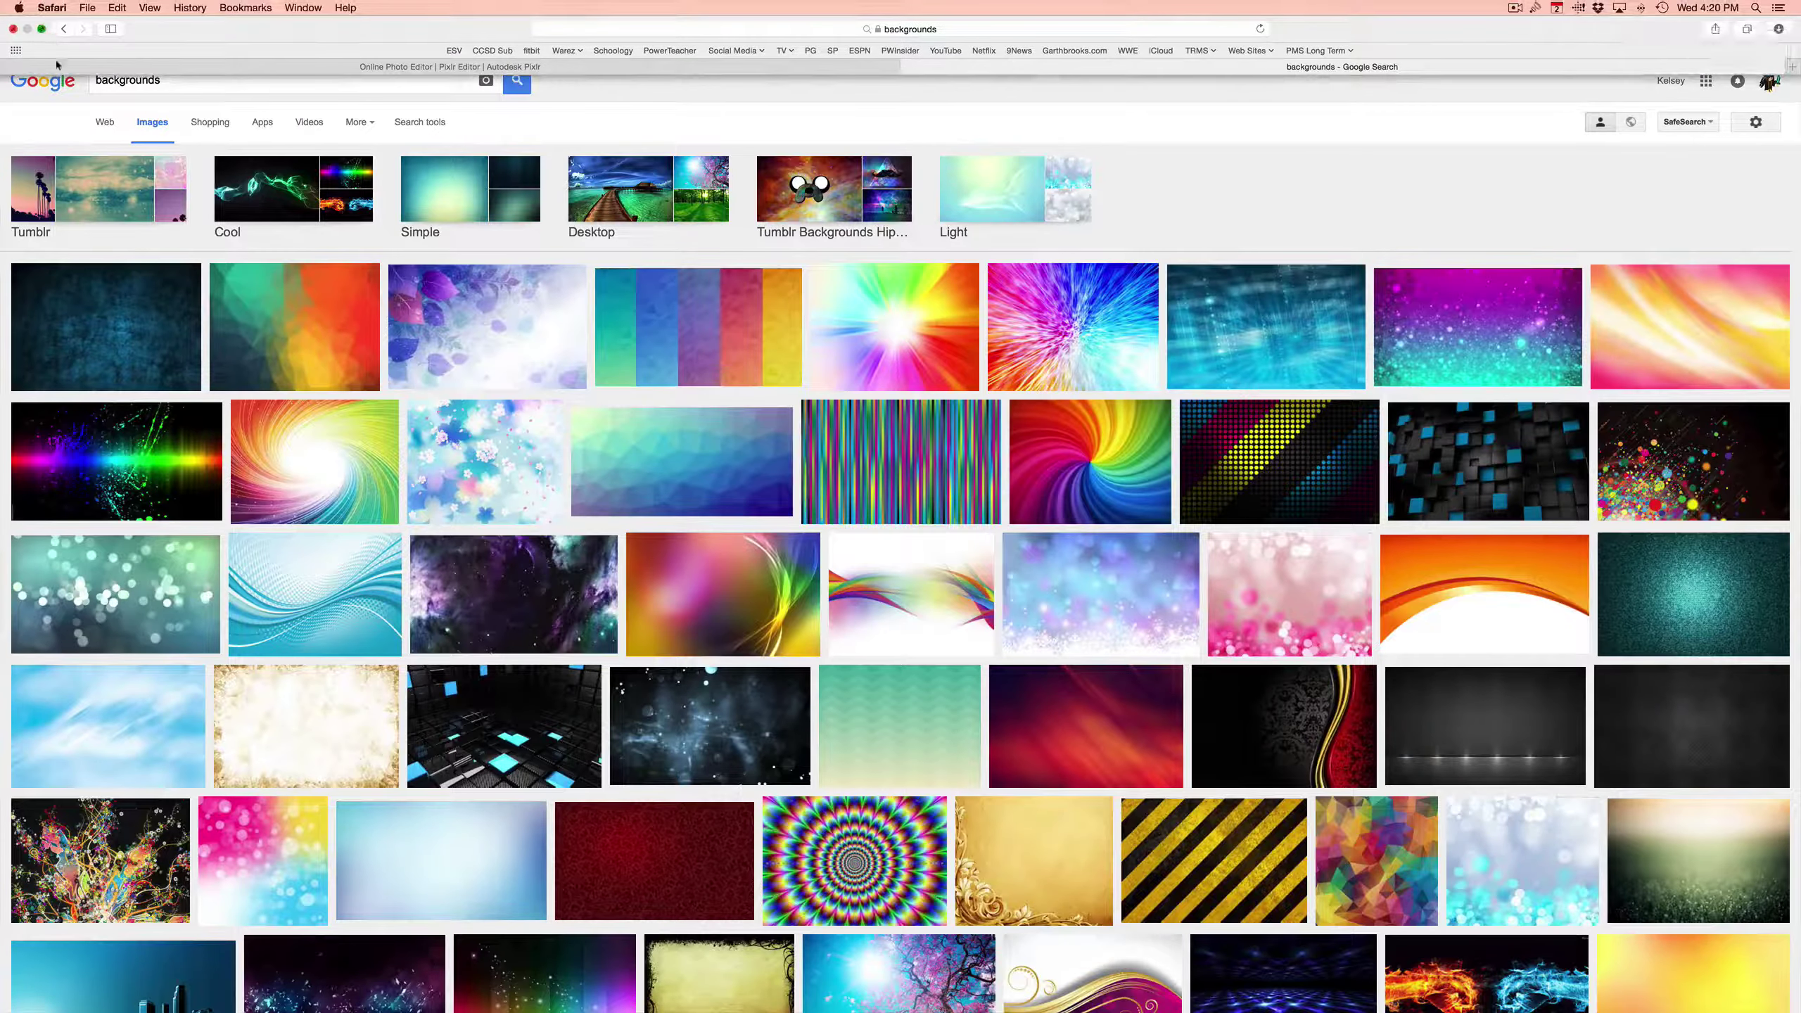
{"action": "left_click", "coordinate": [42, 31]}
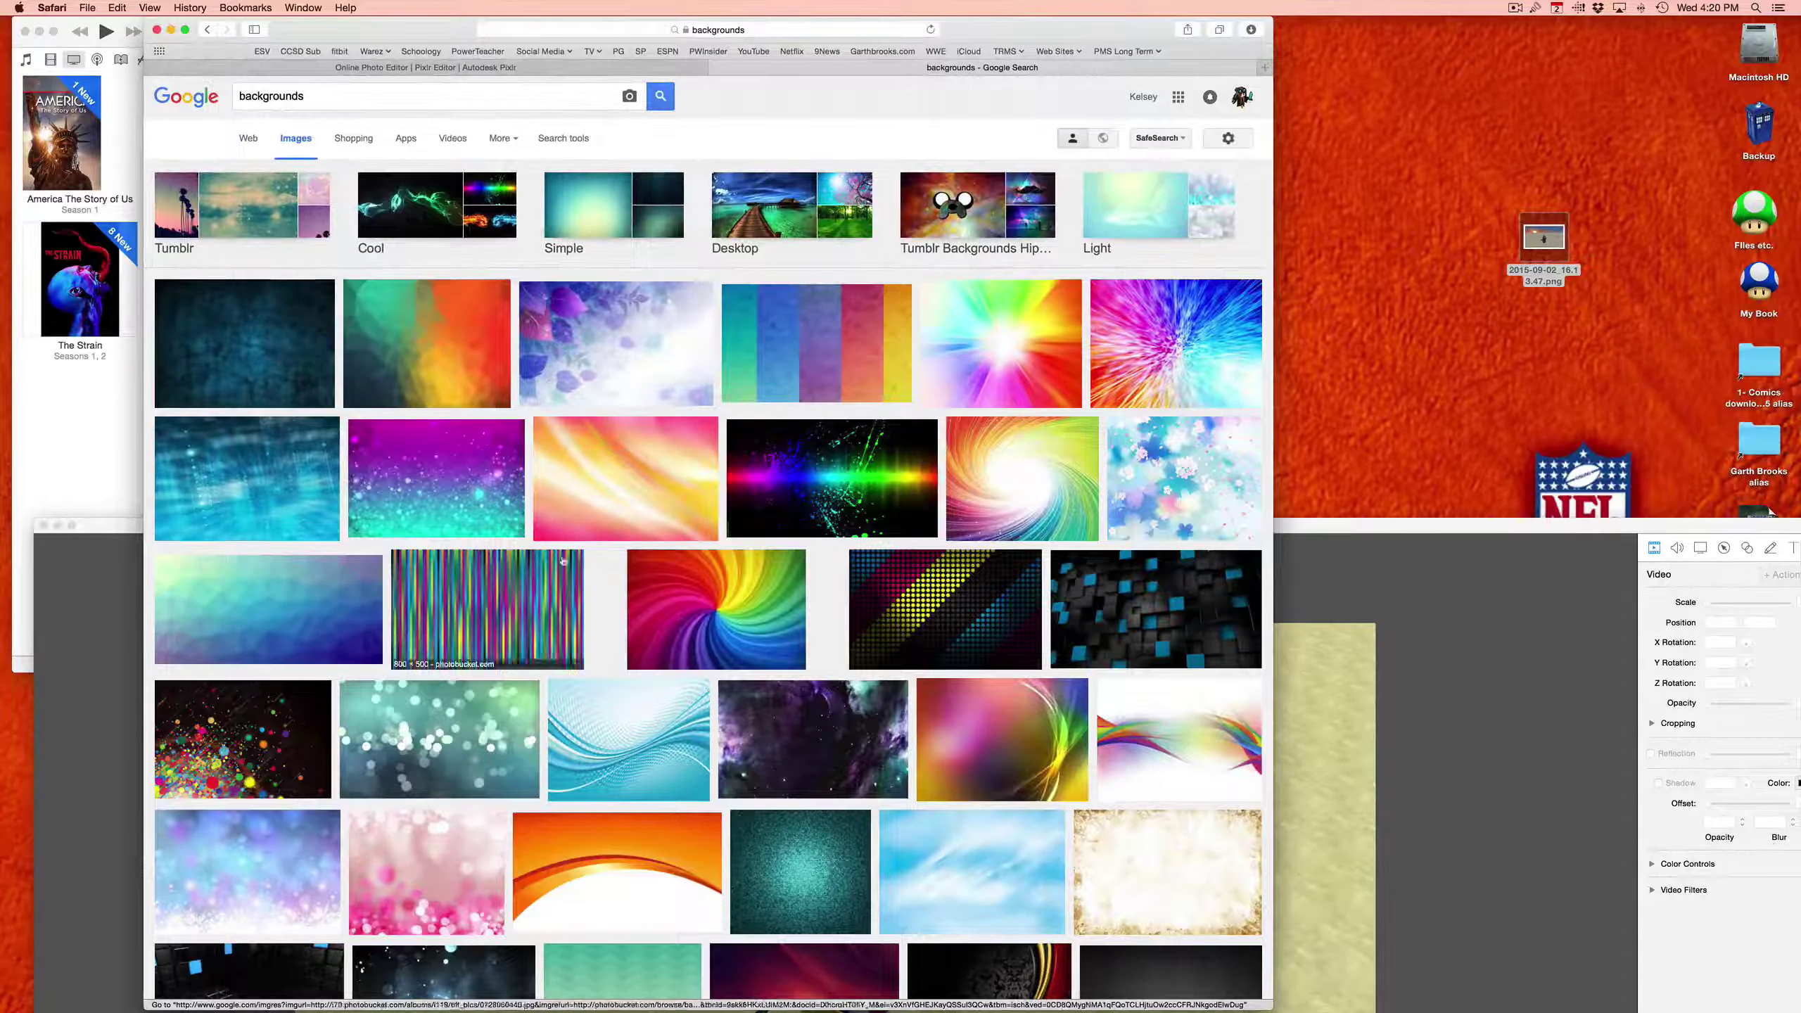
{"action": "left_click_drag", "start_coordinate": [831, 482], "coordinate": [1439, 190]}
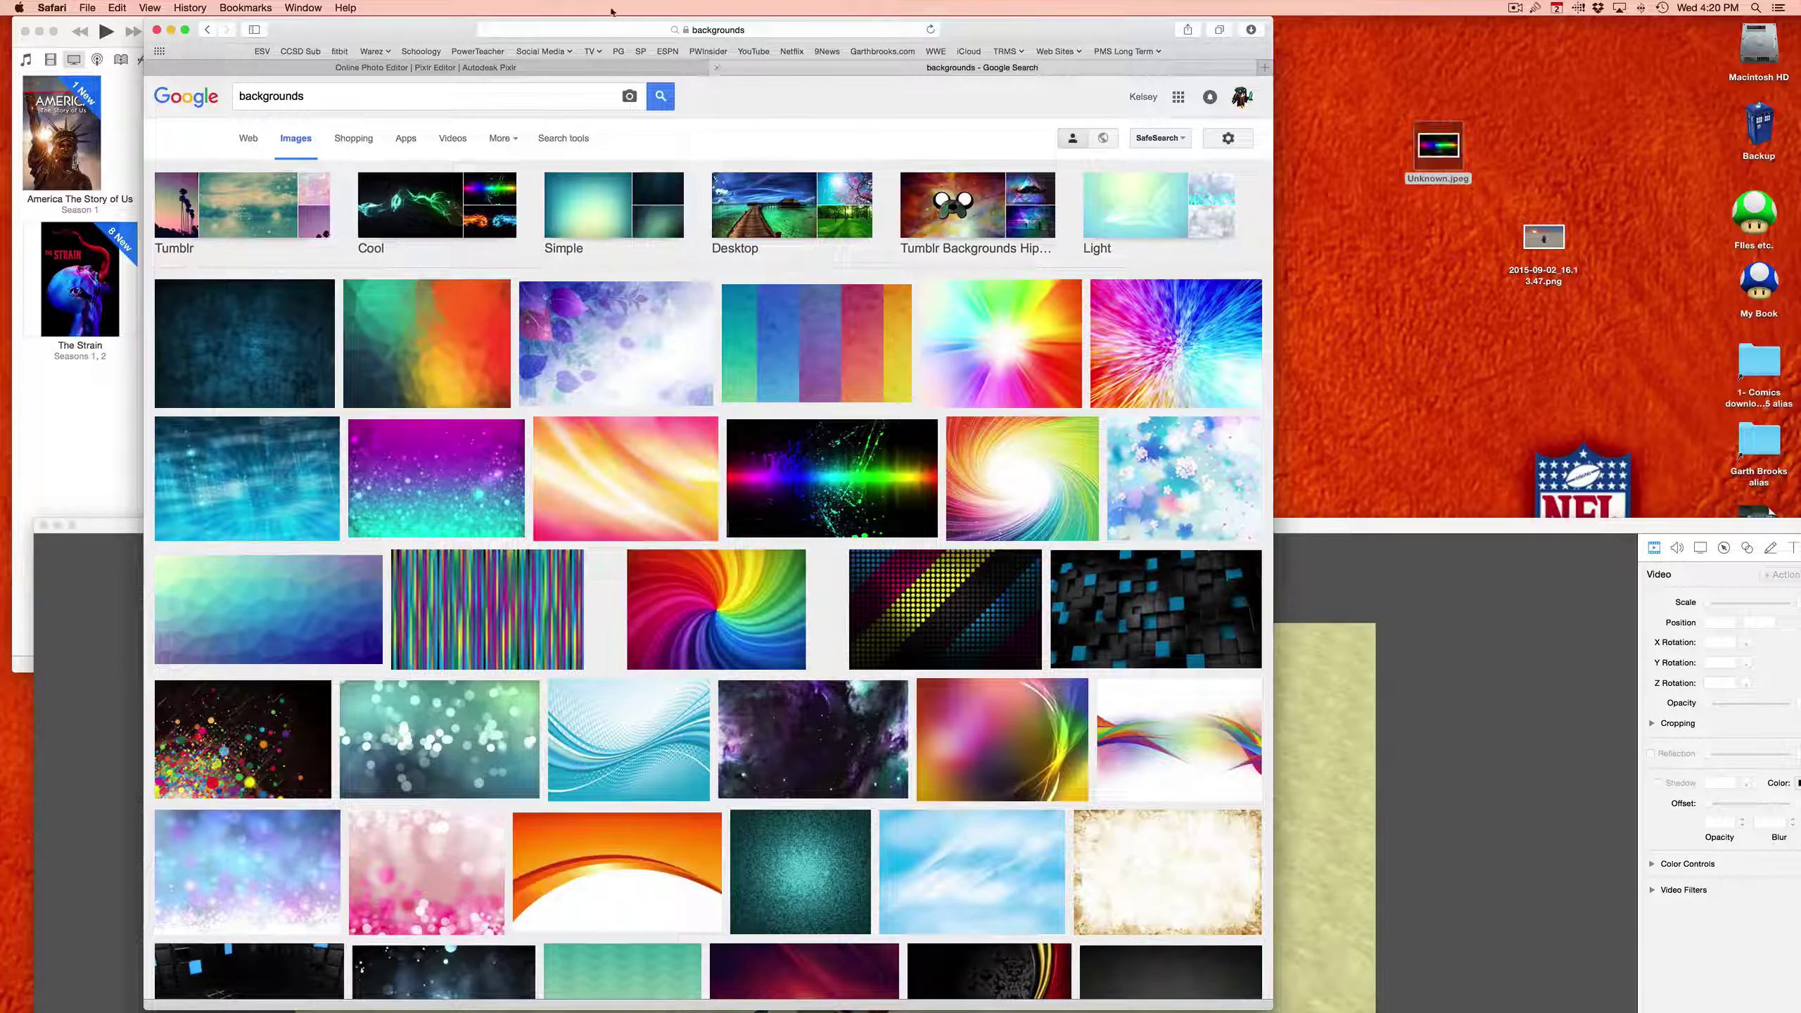
{"action": "left_click", "coordinate": [185, 30]}
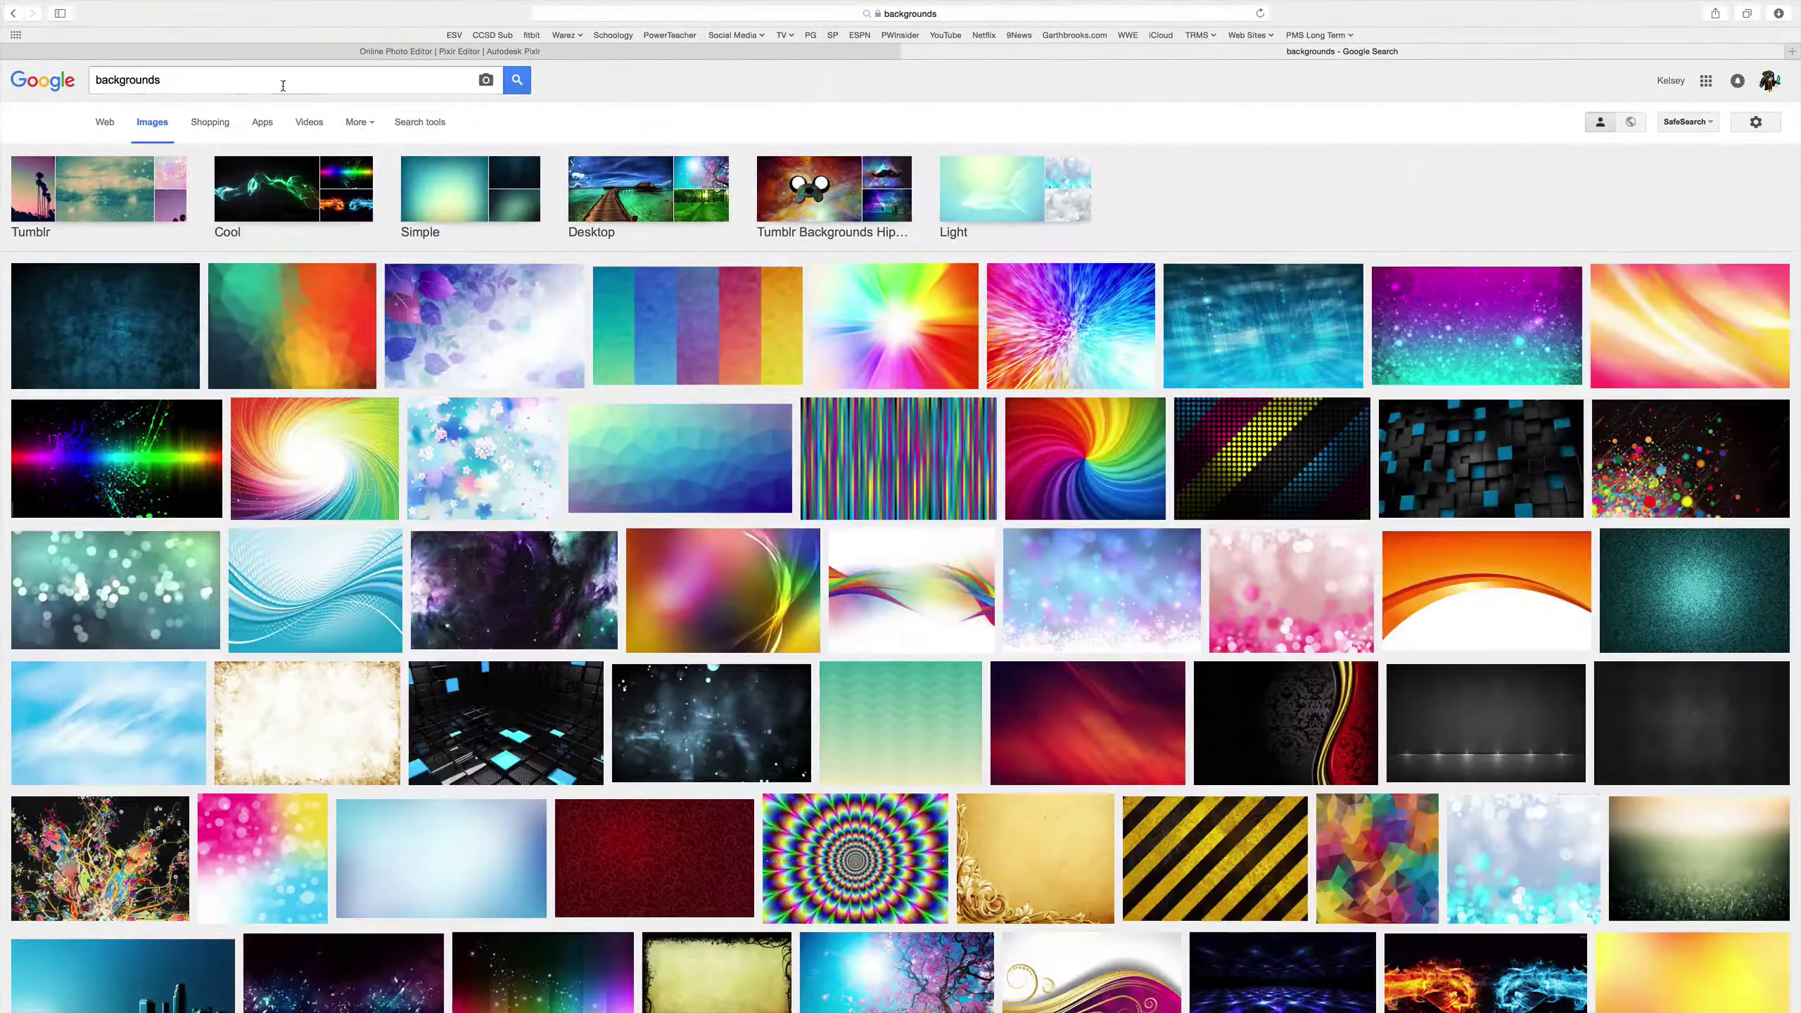
- Replace the Google Images search with 'emoji' and run it
{"action": "left_click_drag", "start_coordinate": [283, 86], "coordinate": [96, 77]}
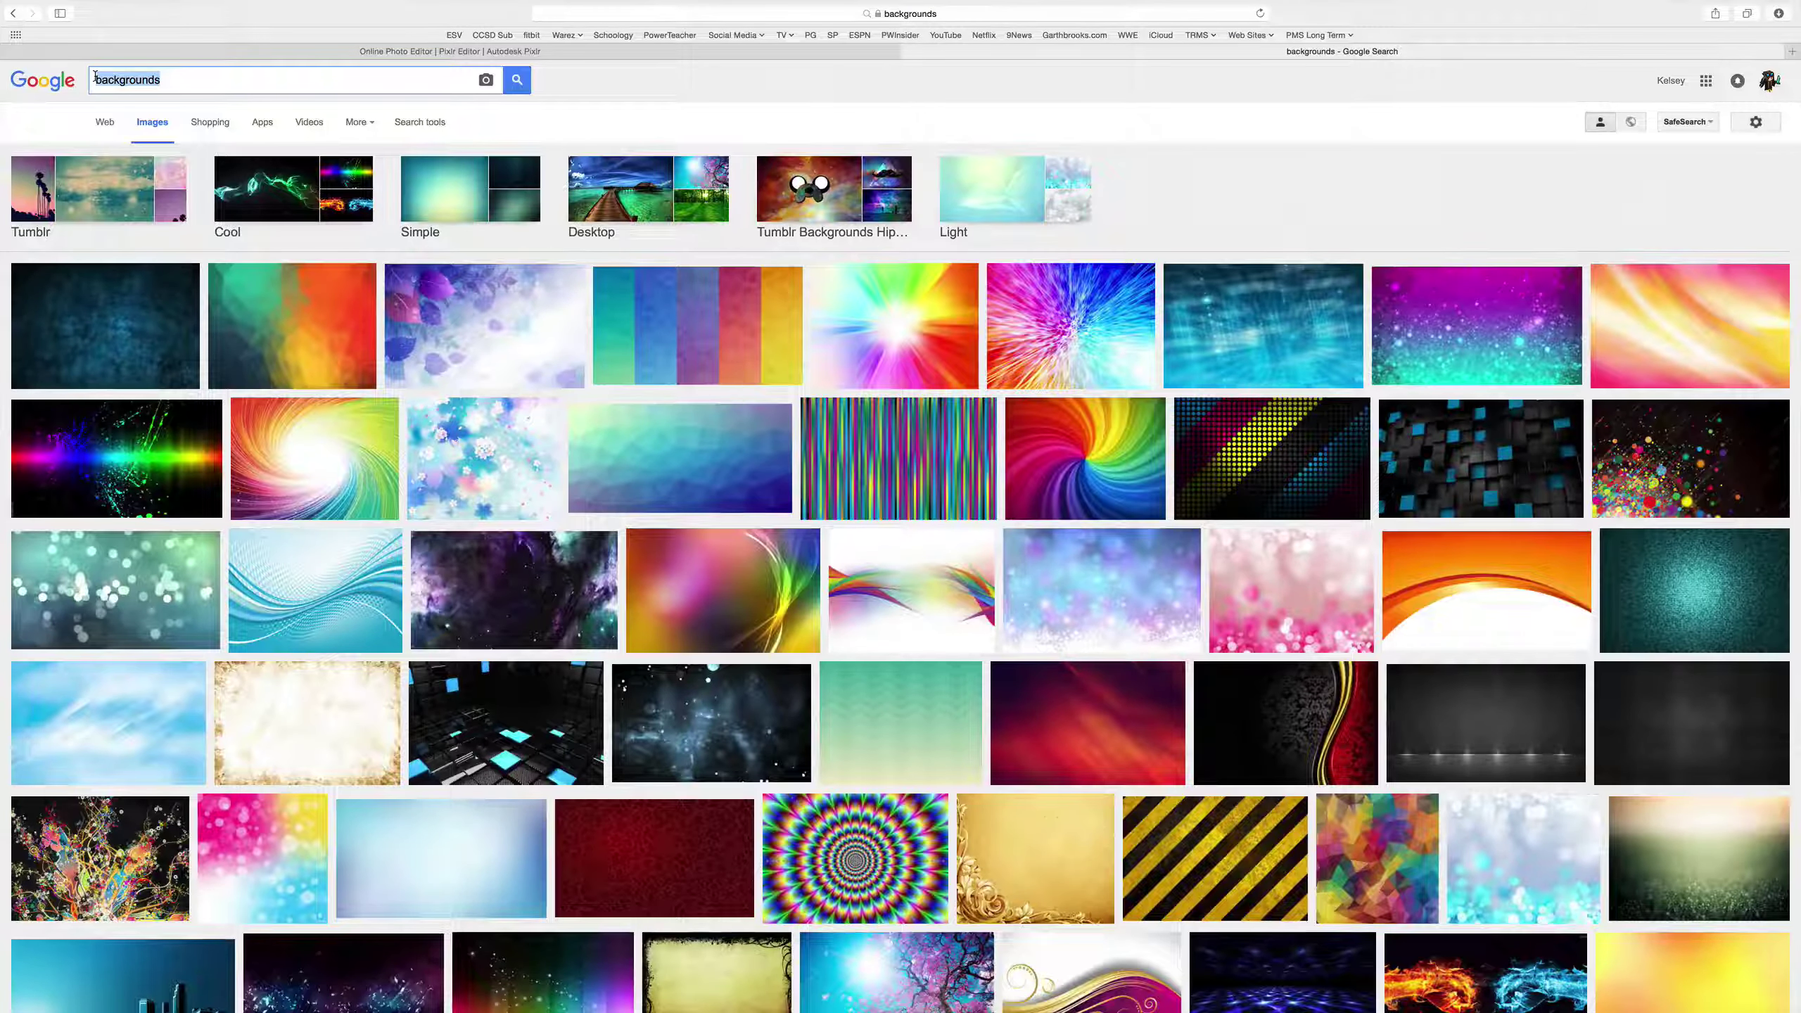
{"action": "type", "text": "h"}
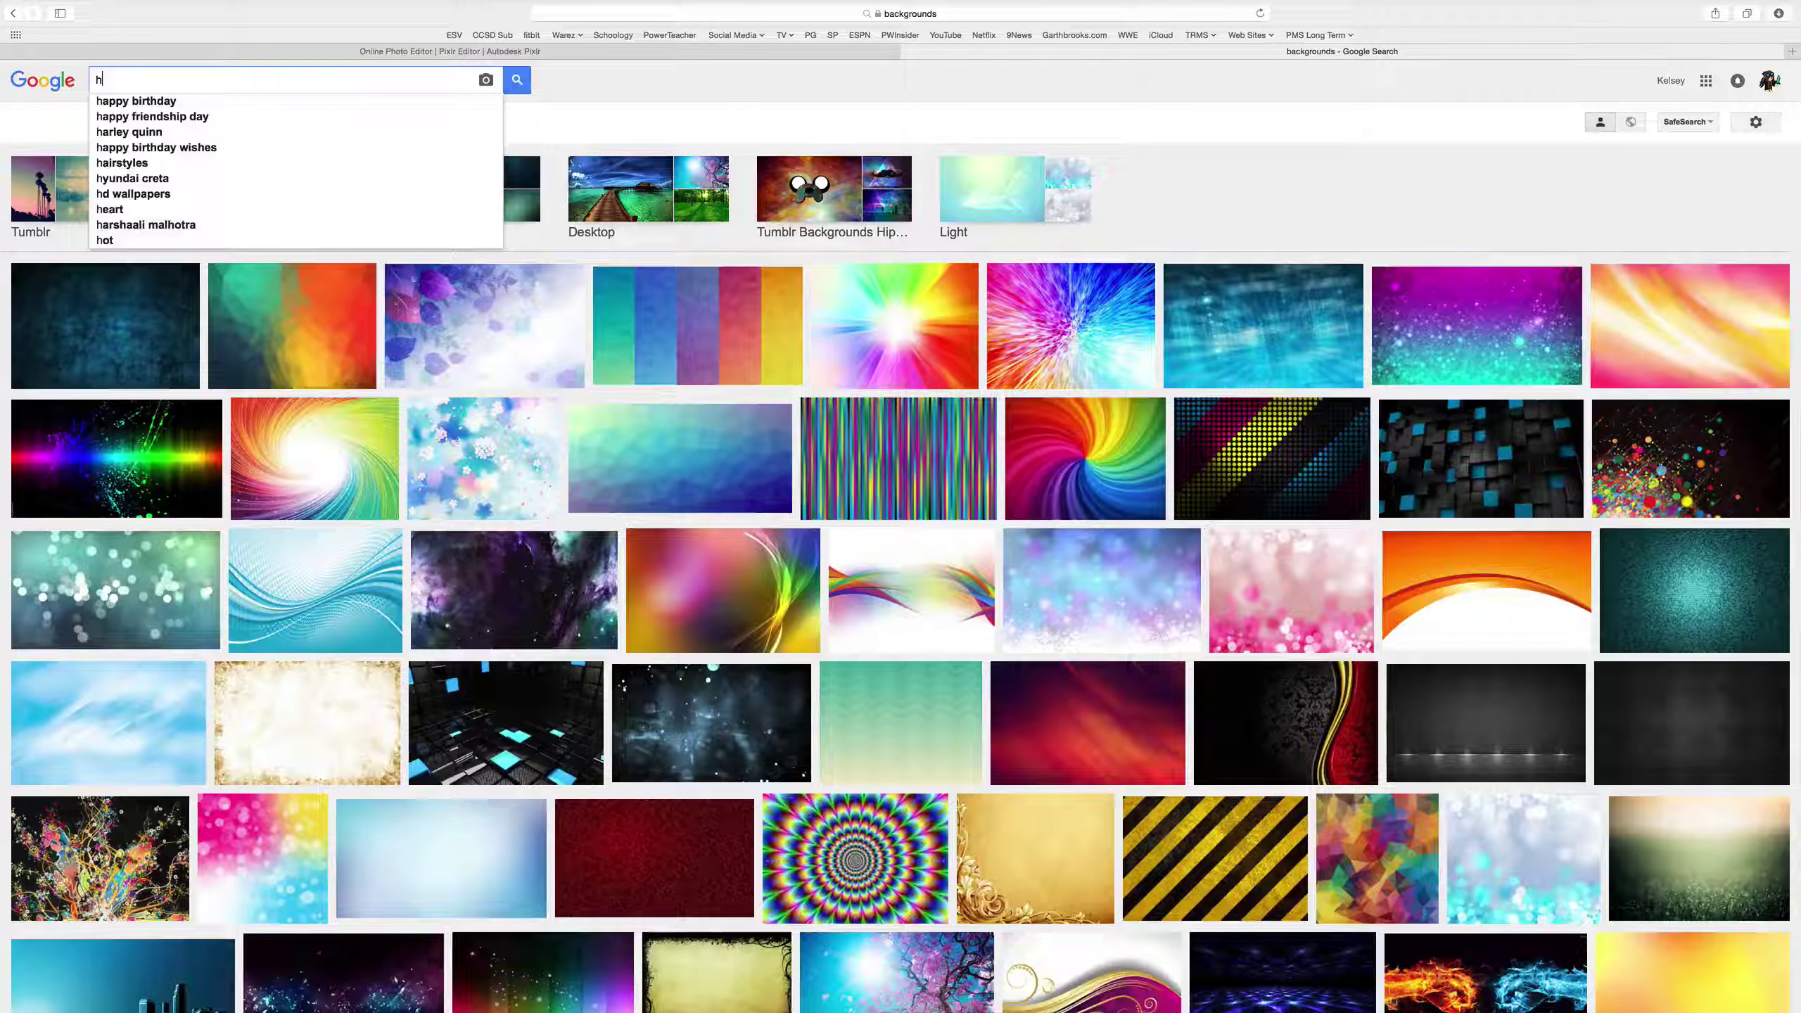
{"action": "key", "text": "BackSpace"}
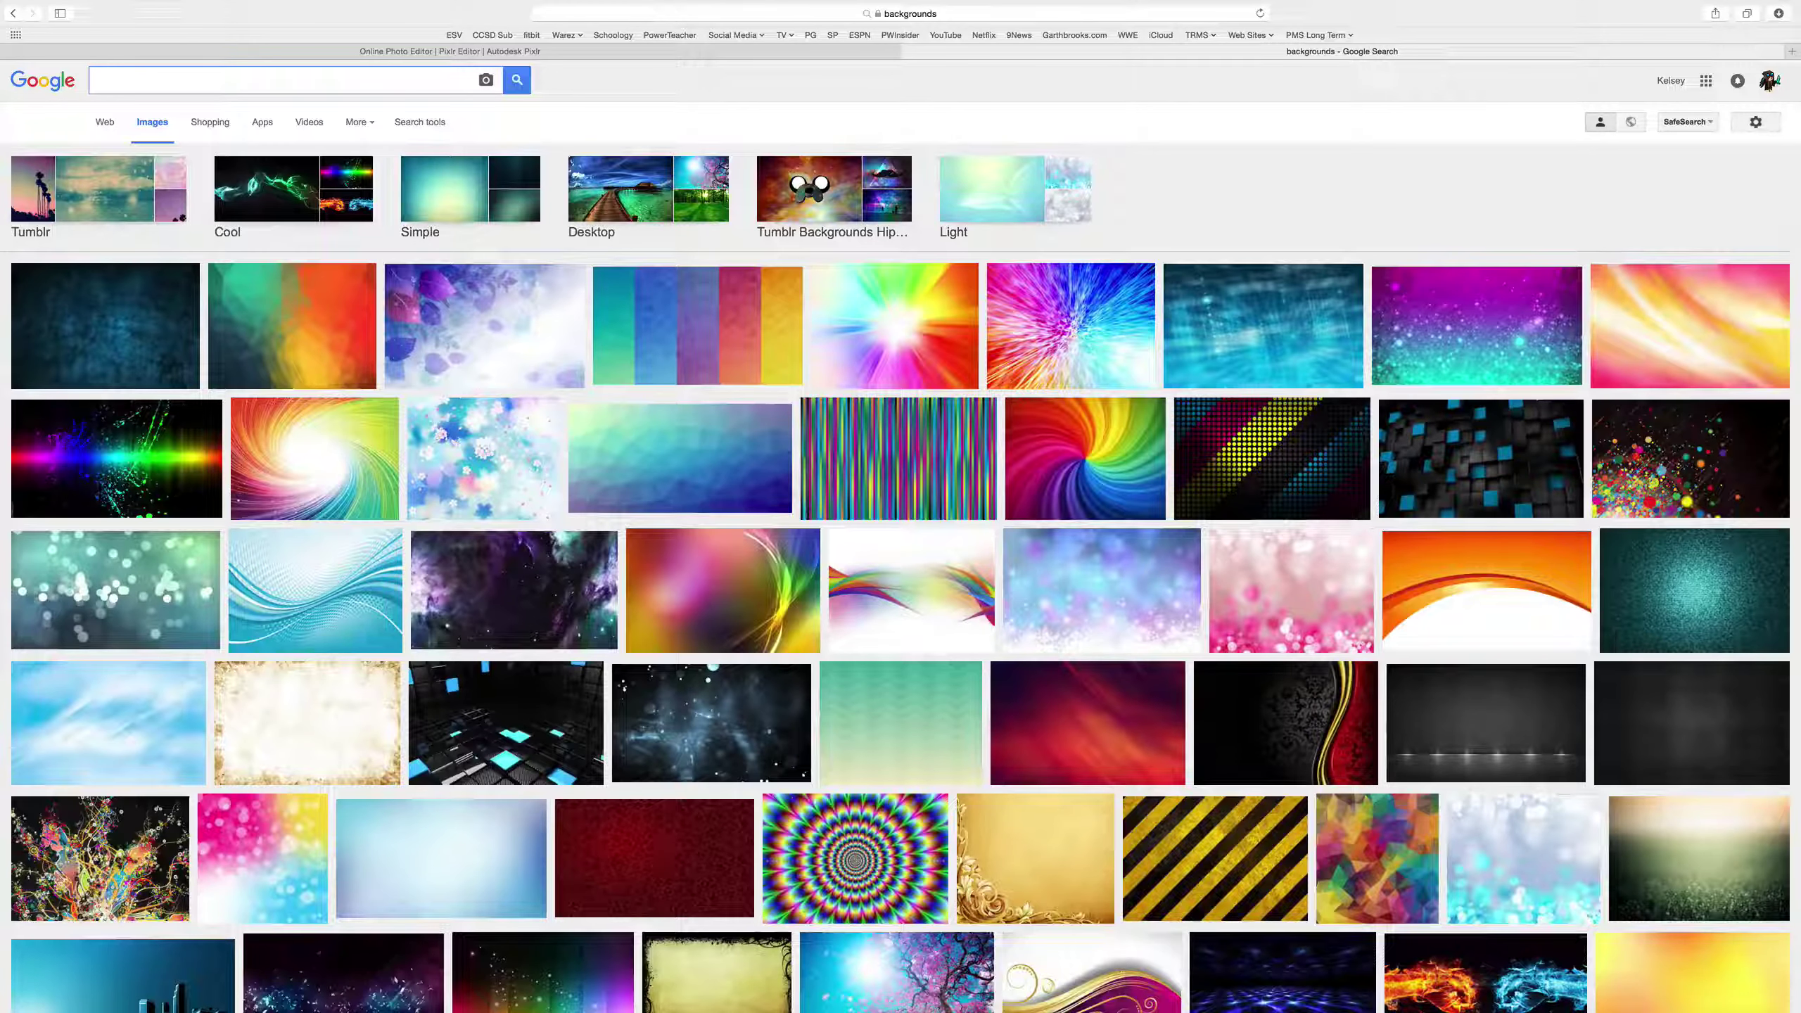
{"action": "type", "text": "emoji"}
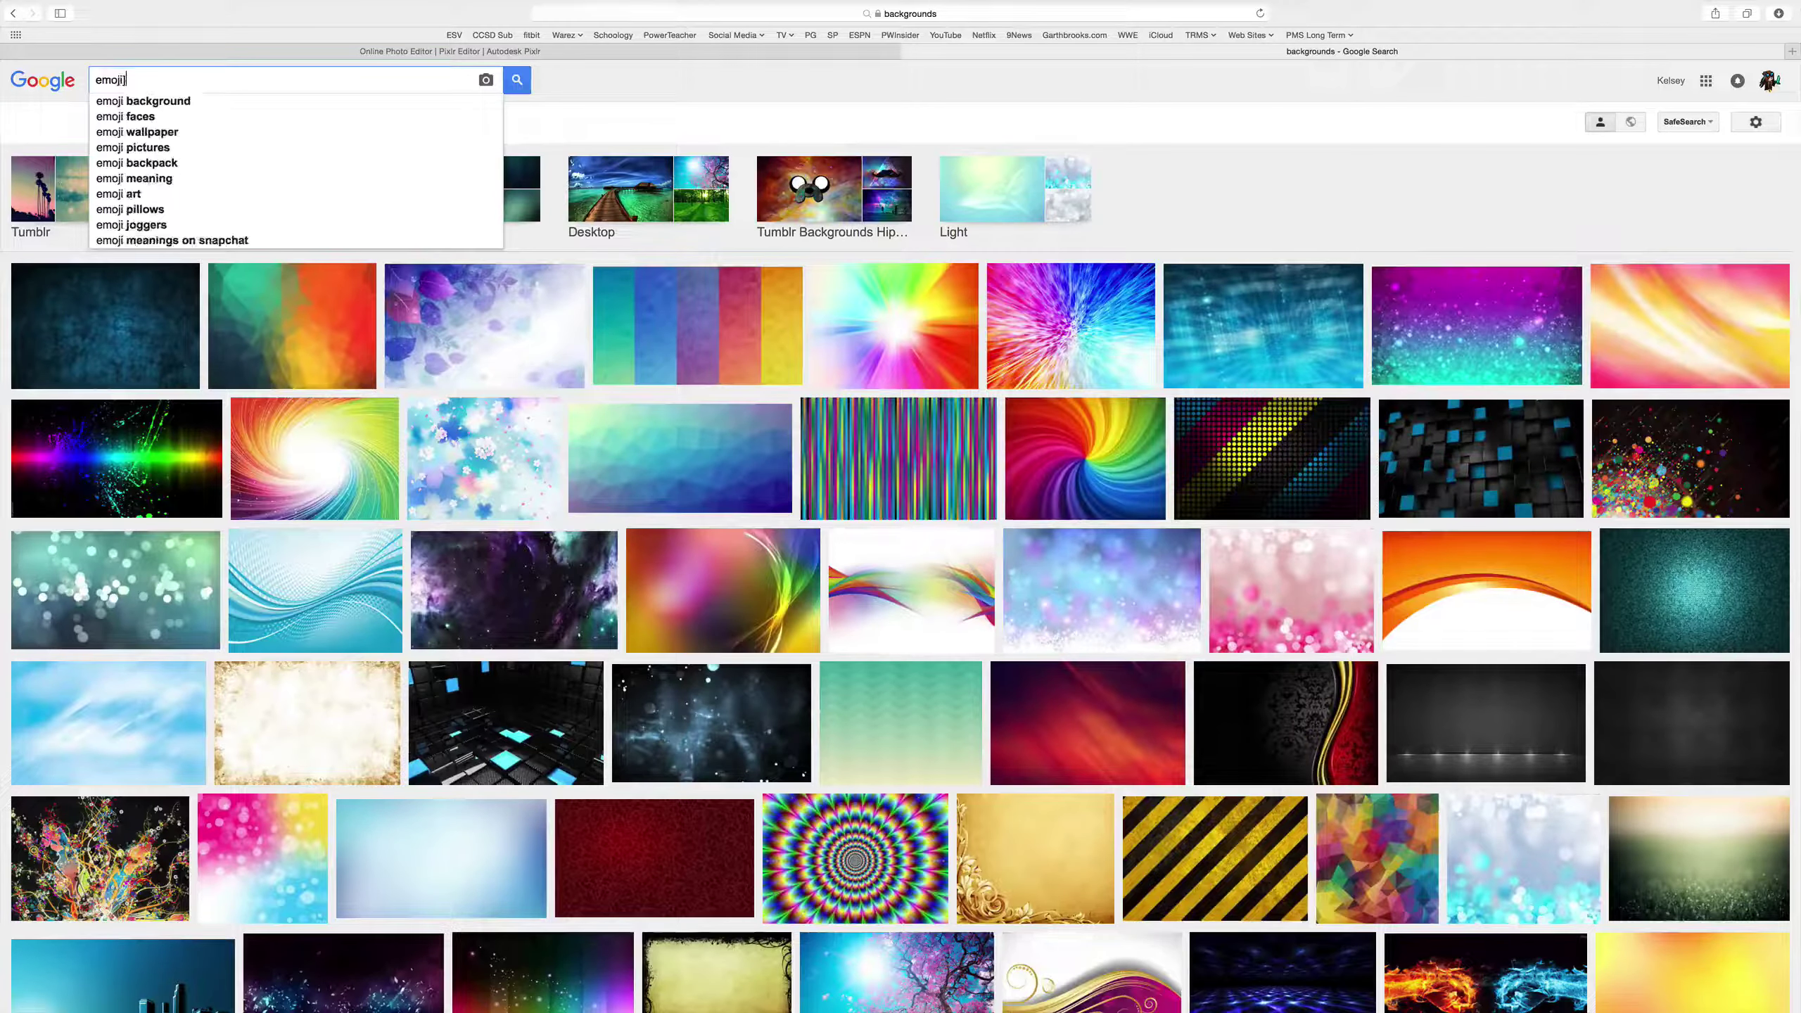
{"action": "key", "text": "XF86AudioRaiseVolume"}
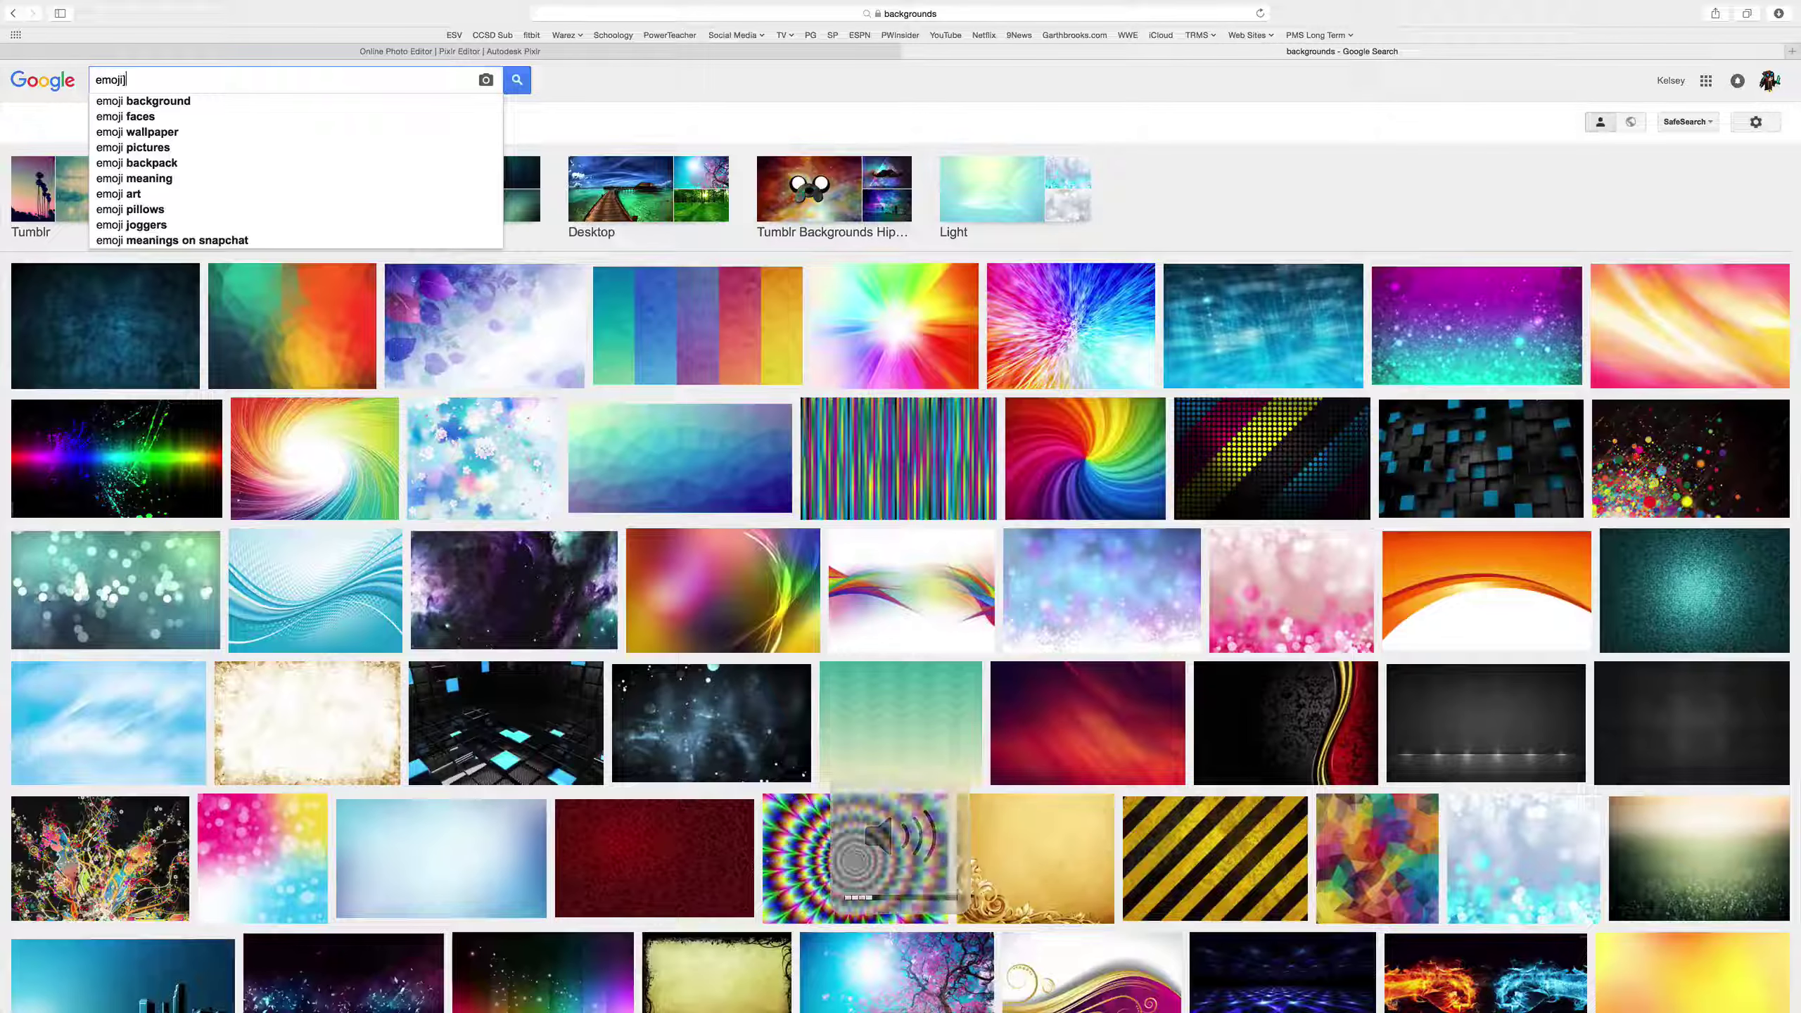
{"action": "key", "text": "BackSpace"}
{"action": "key", "text": "Return"}
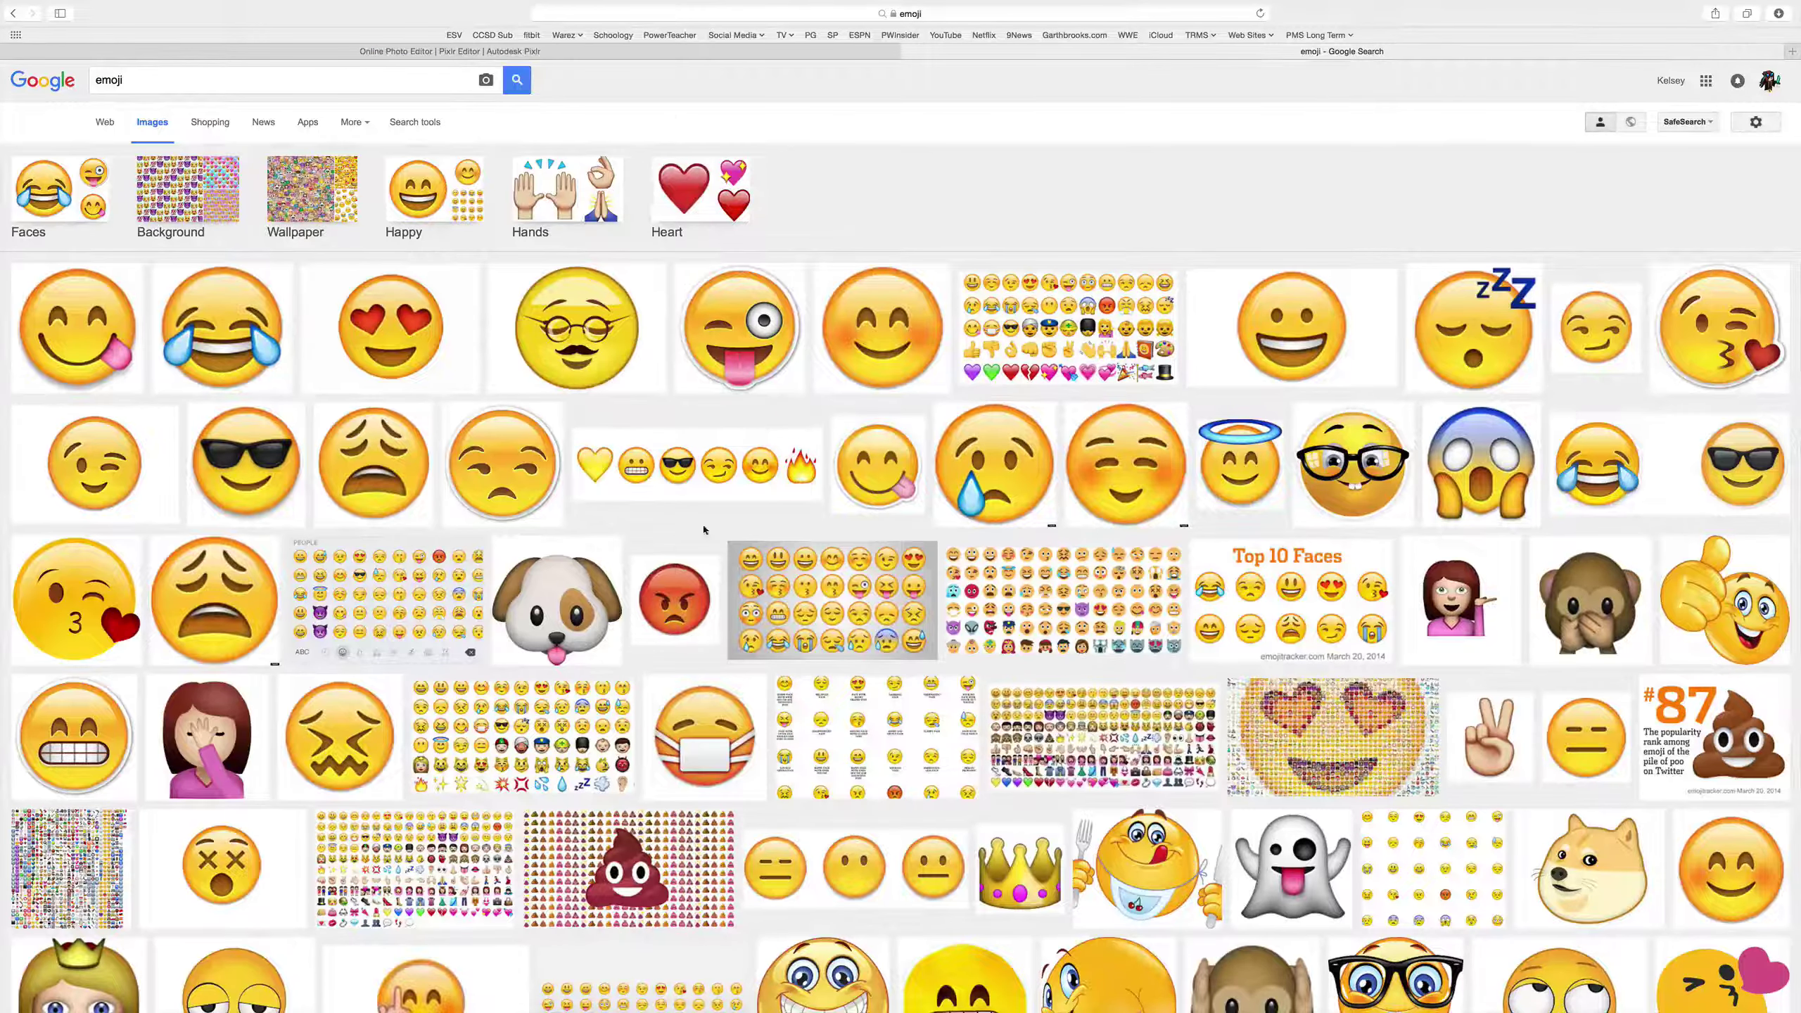
- Refine the image search to 'emoji png'
{"action": "left_click", "coordinate": [100, 285]}
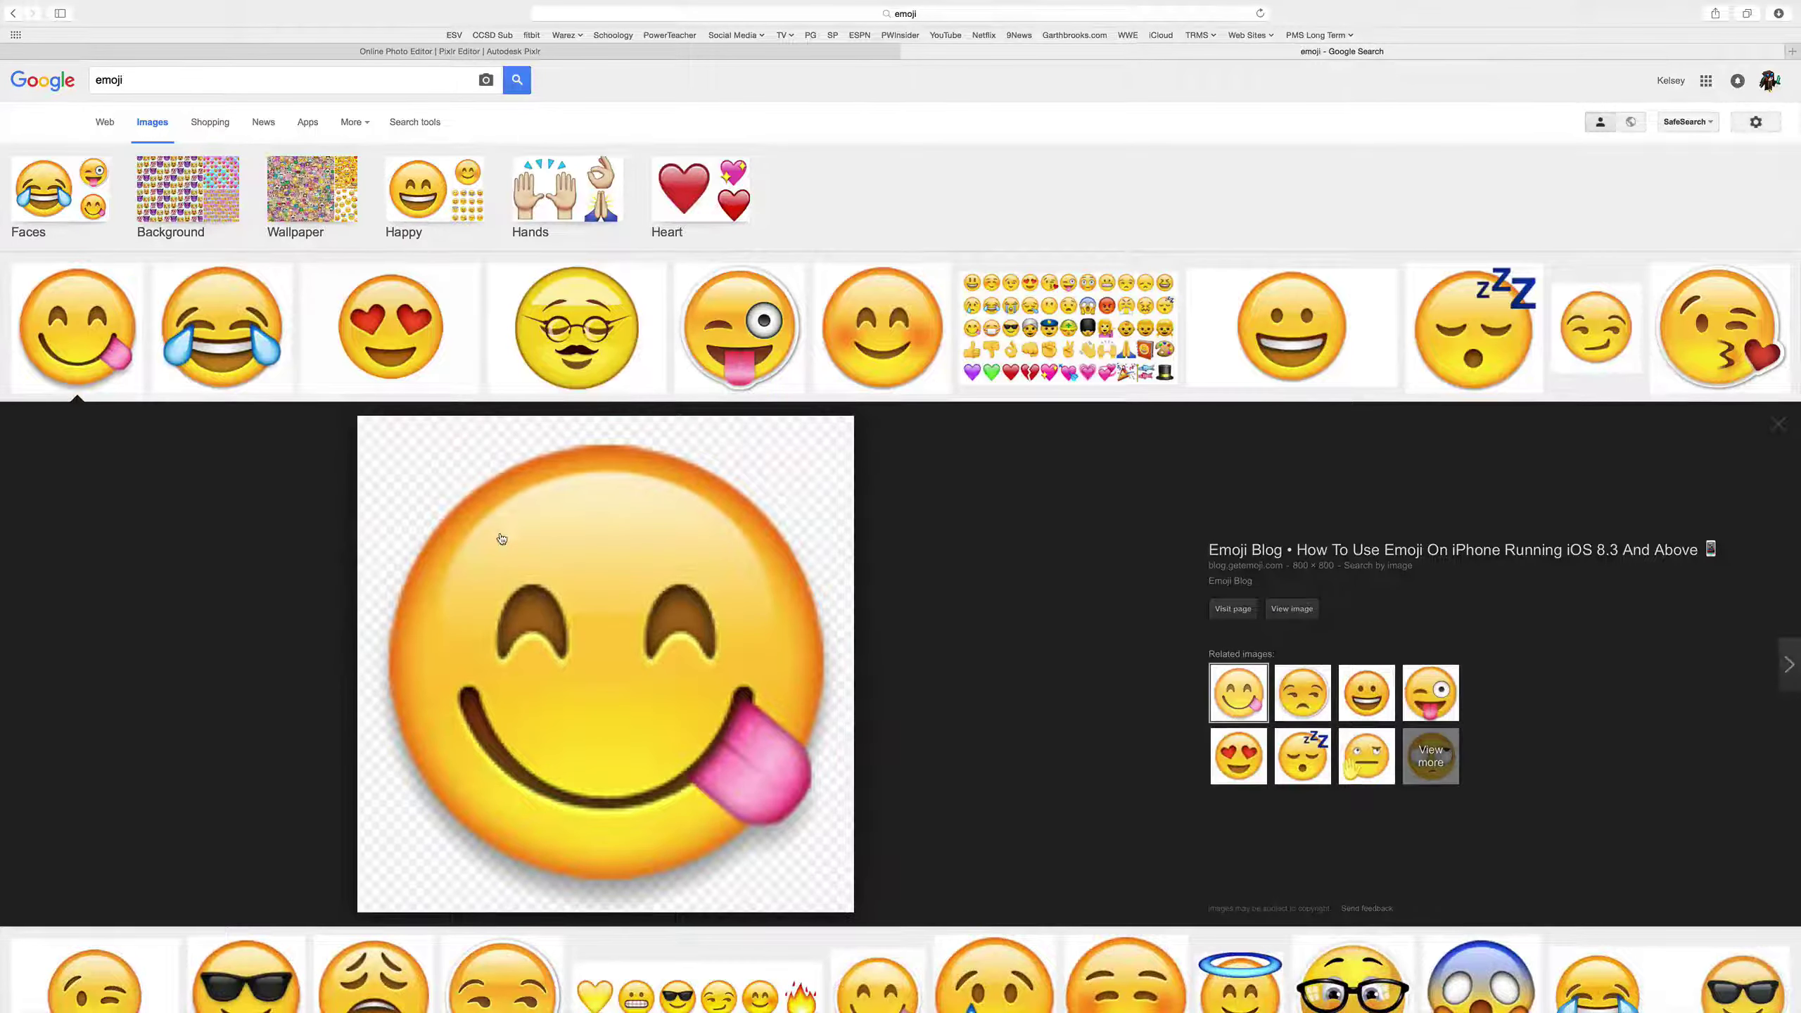
{"action": "left_click", "coordinate": [159, 80]}
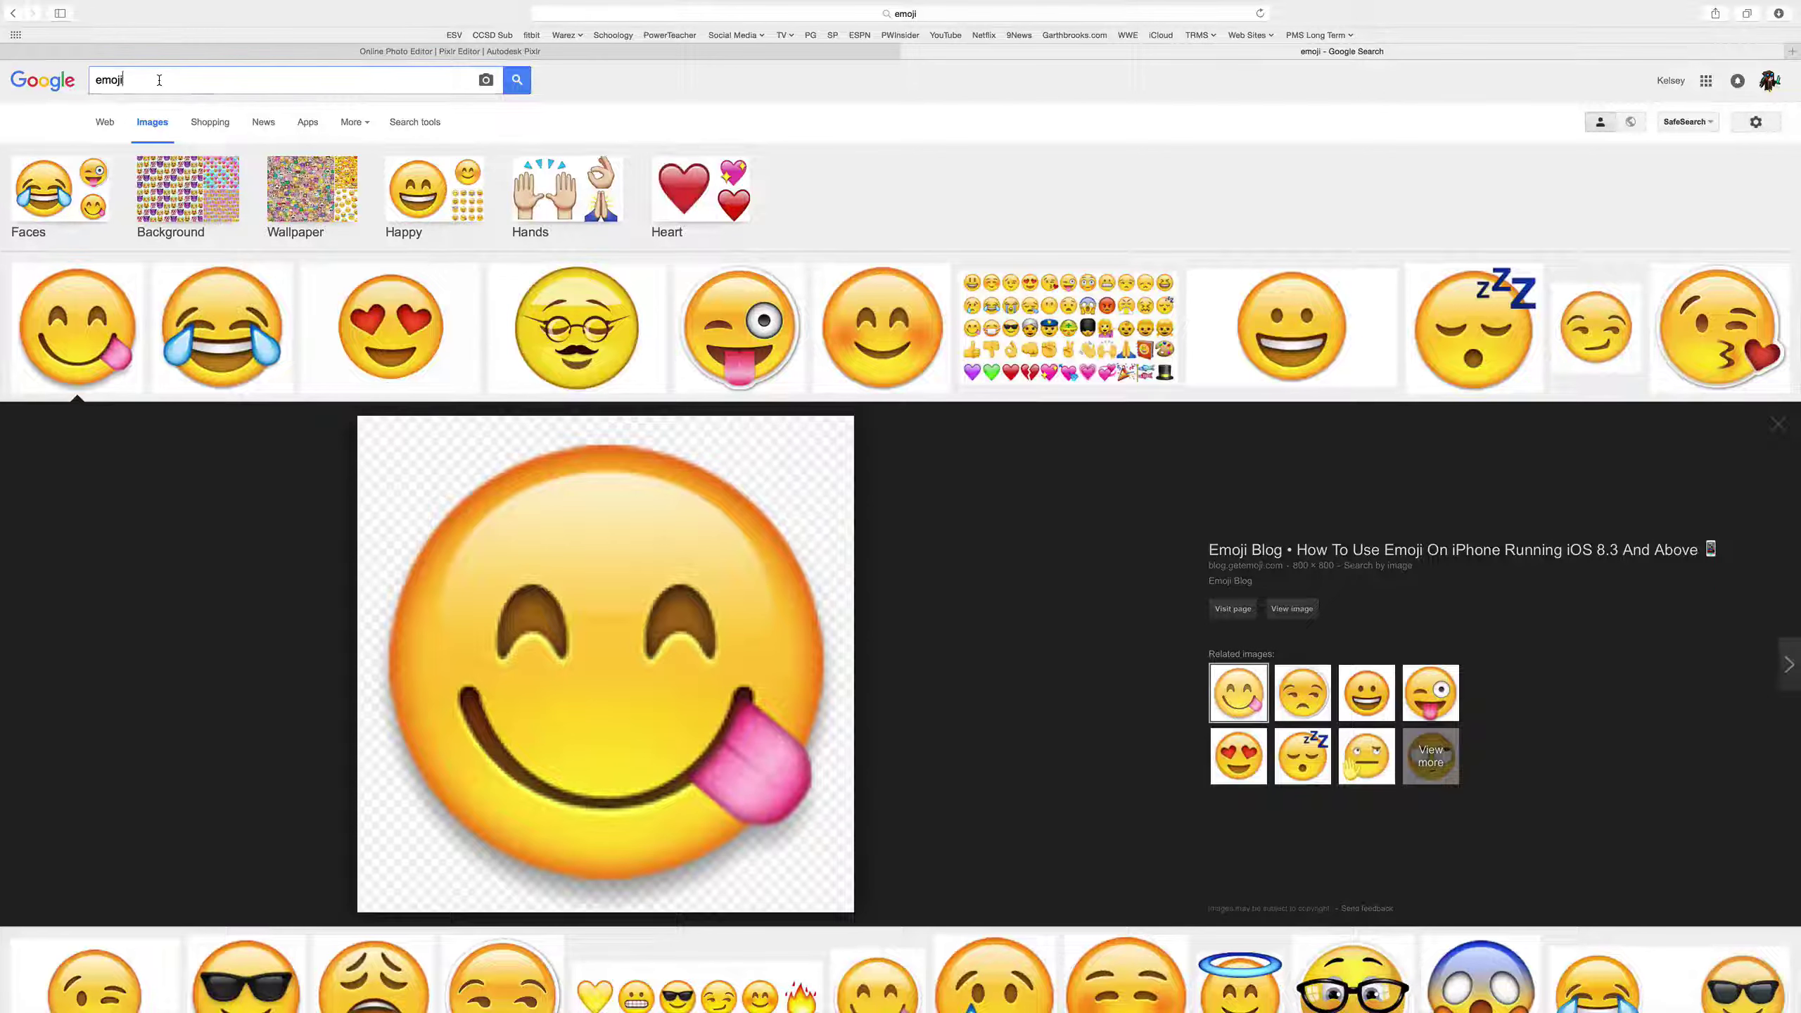
{"action": "type", "text": "png"}
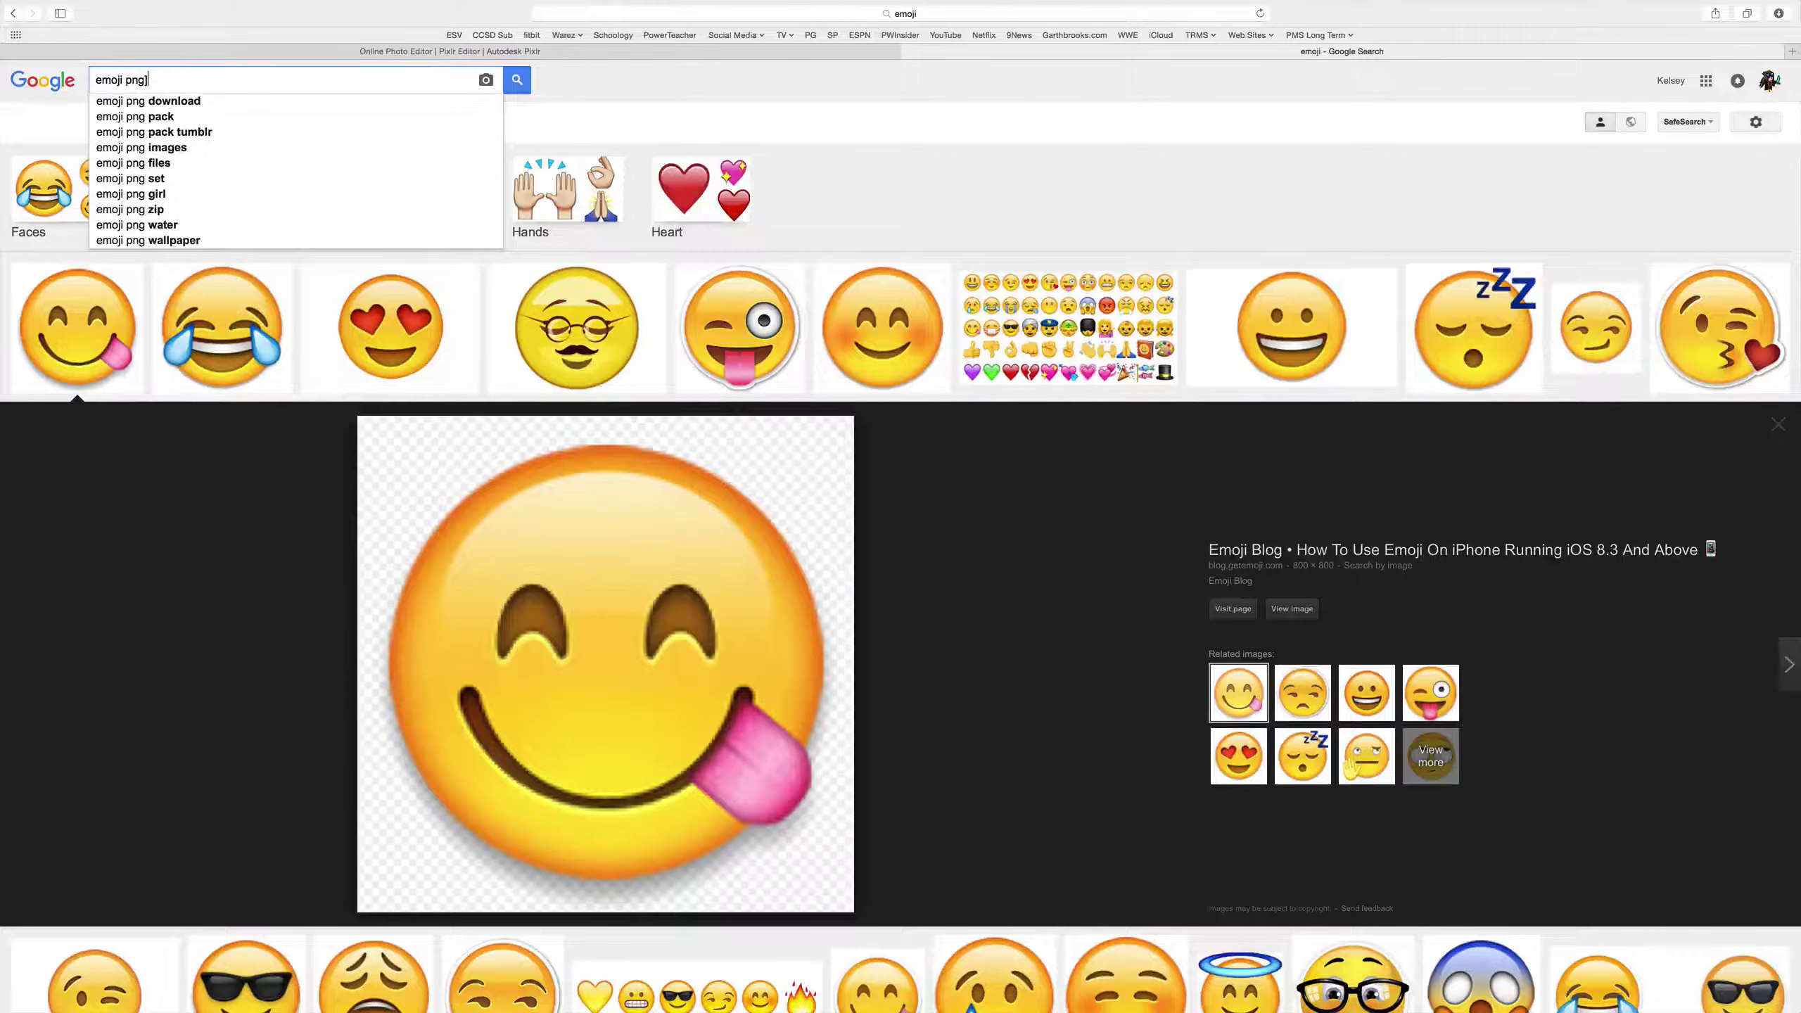
{"action": "key", "text": "Return"}
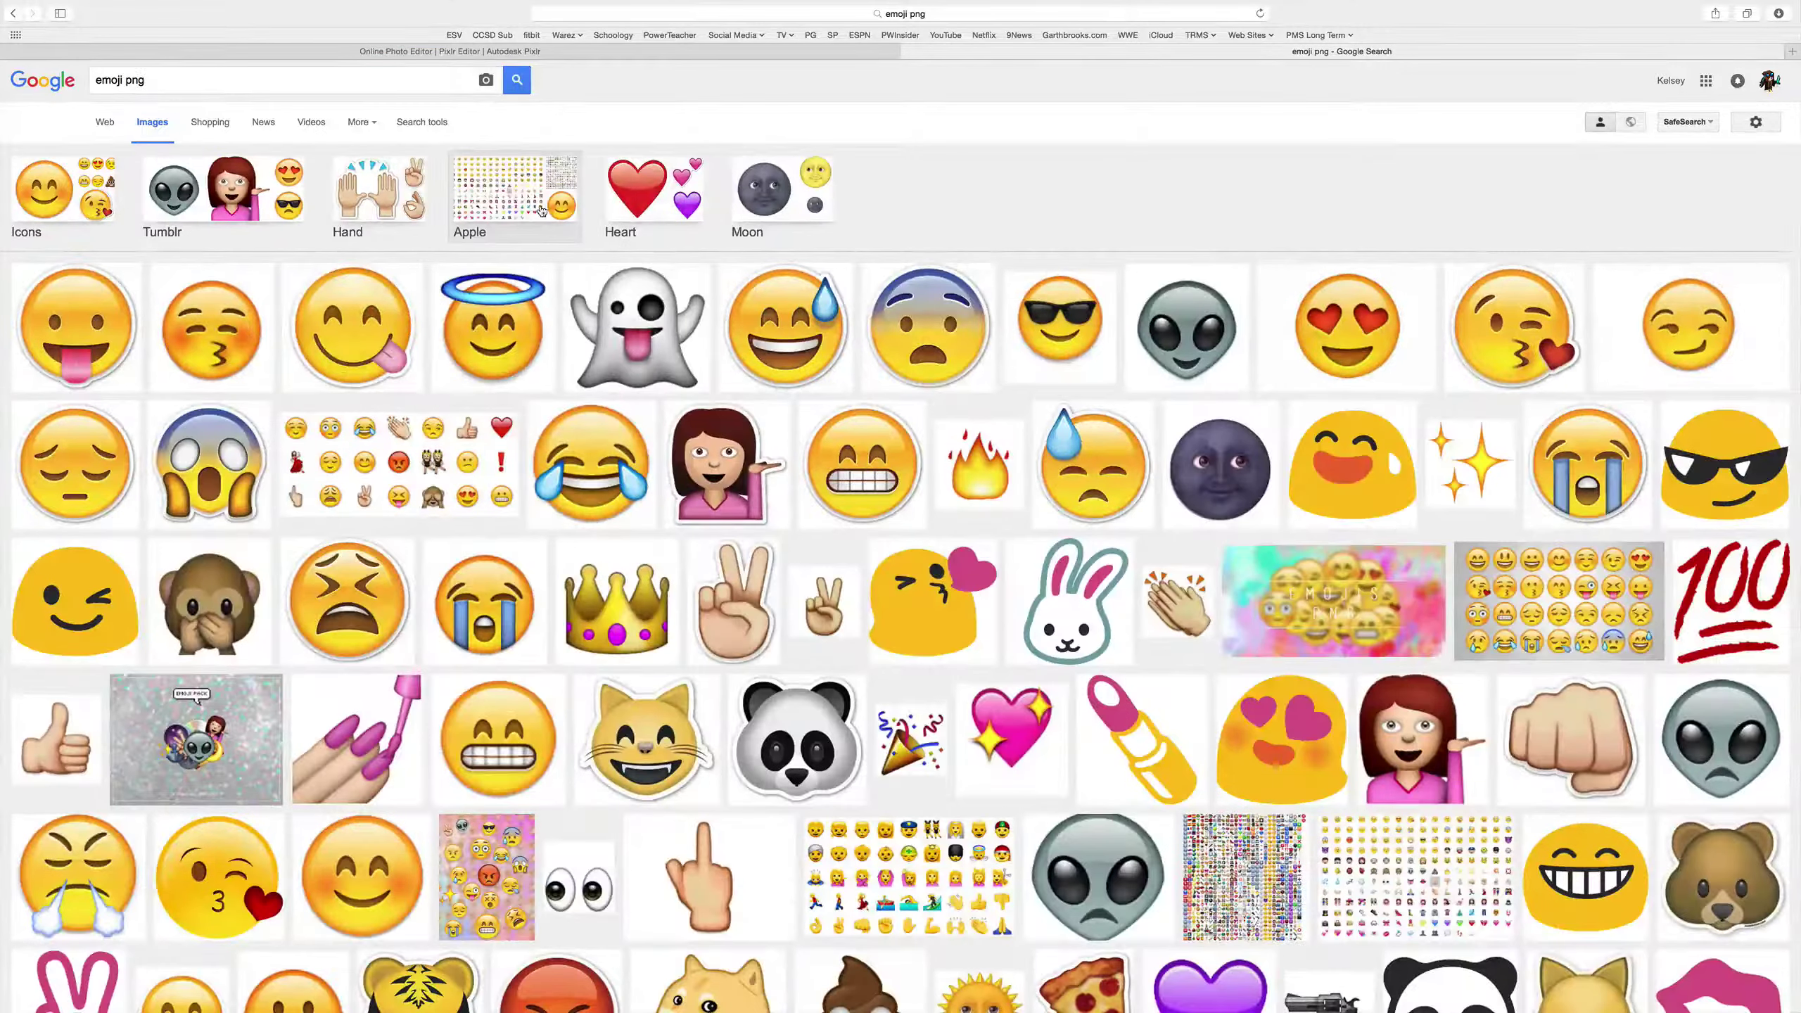
- Compare several emoji previews and save the tongue-out emoji image to the desktop
{"action": "left_click", "coordinate": [874, 462]}
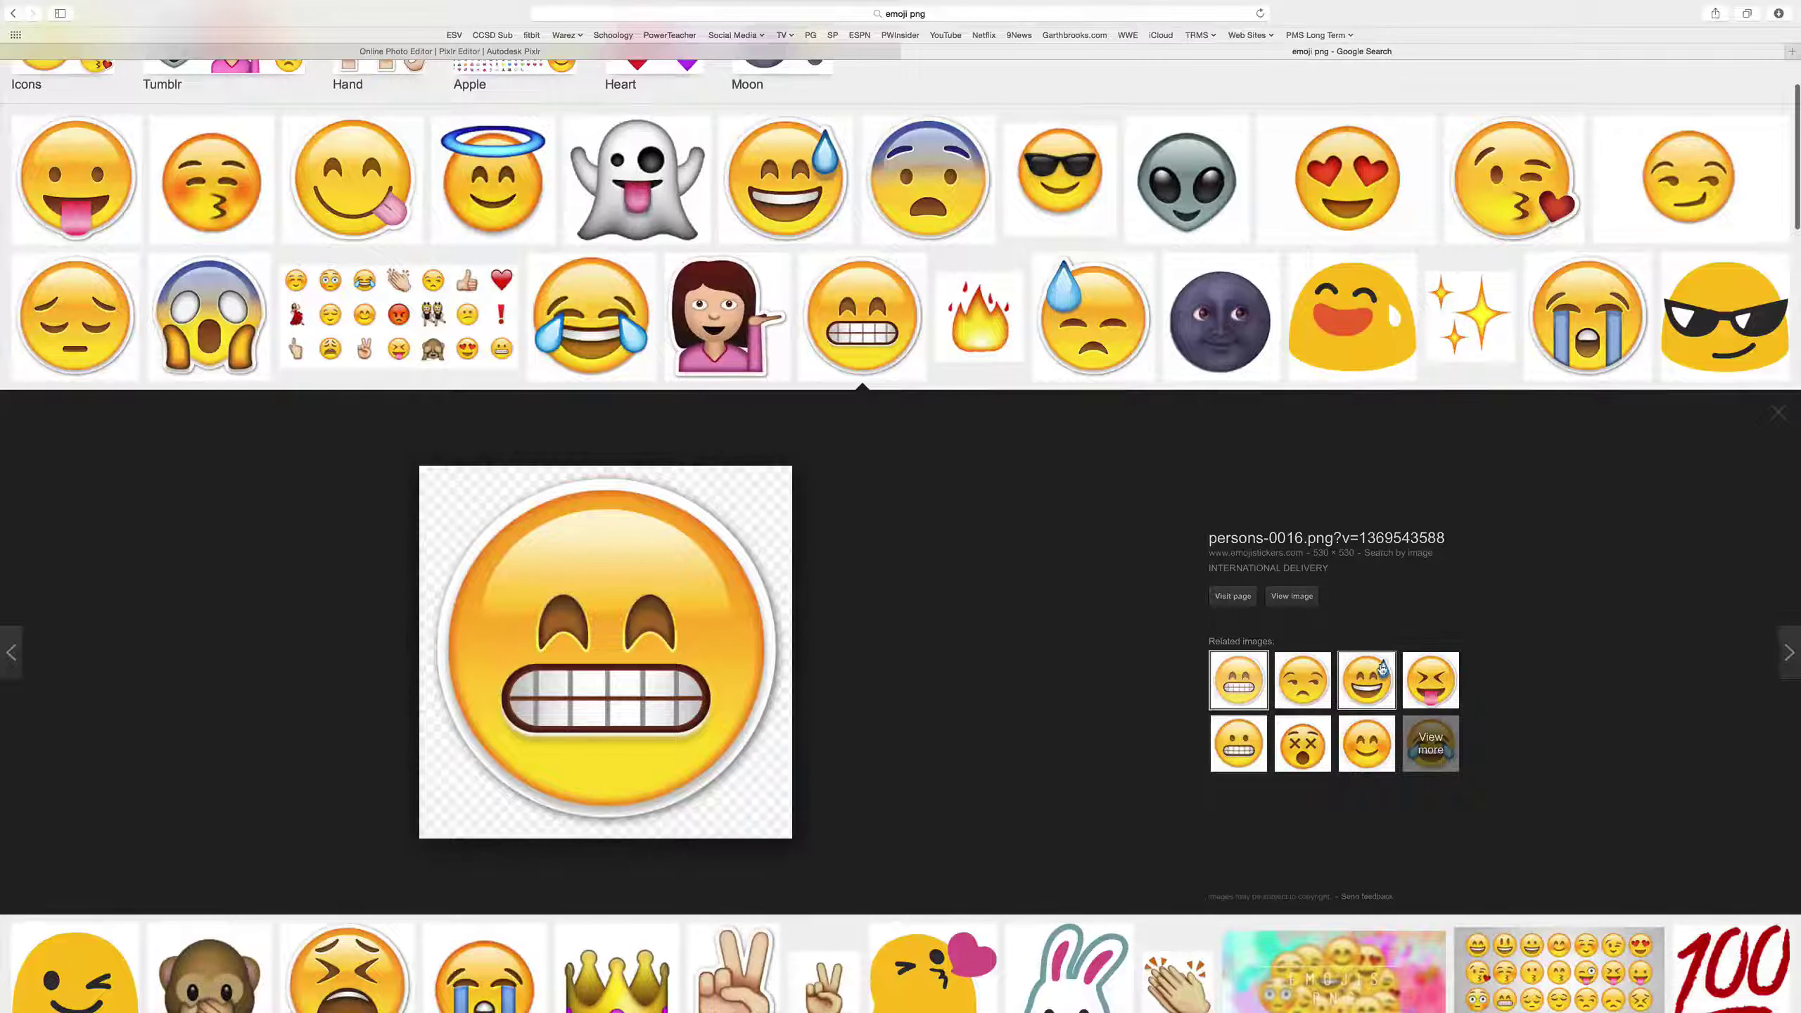
{"action": "scroll", "coordinate": [1250, 511], "scroll_direction": "down", "scroll_amount": 10}
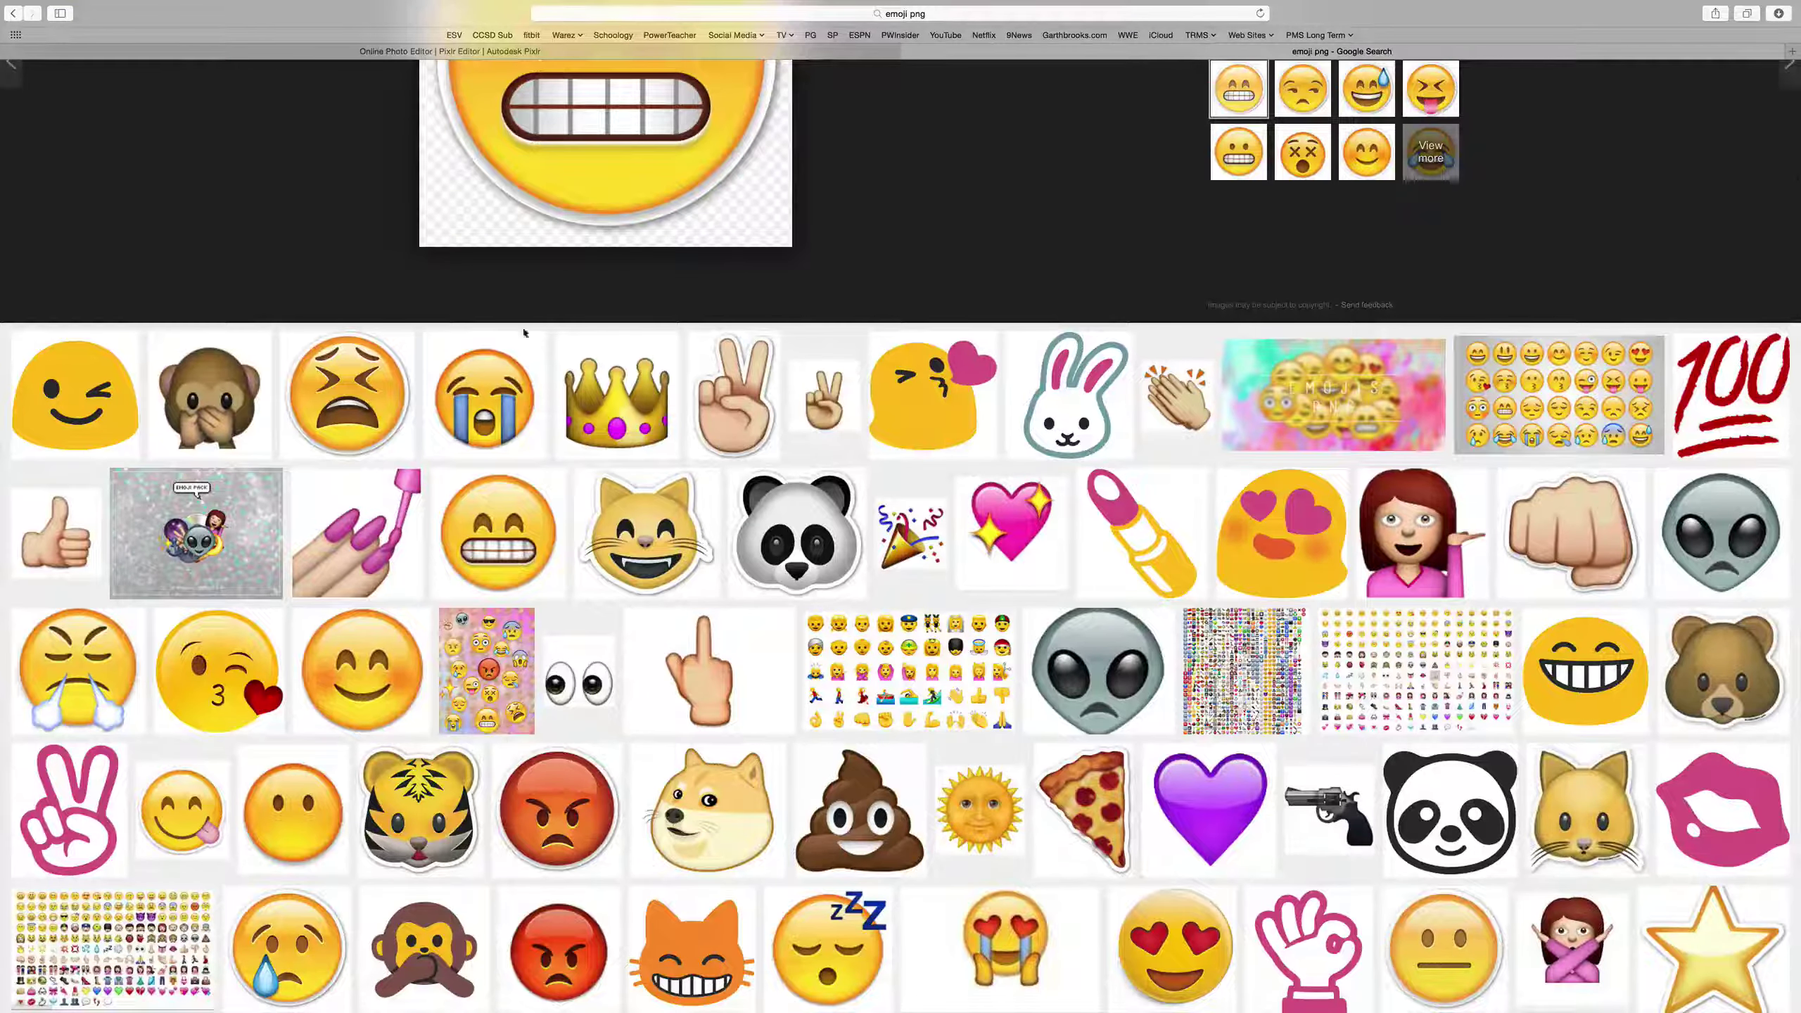
{"action": "left_click", "coordinate": [338, 702]}
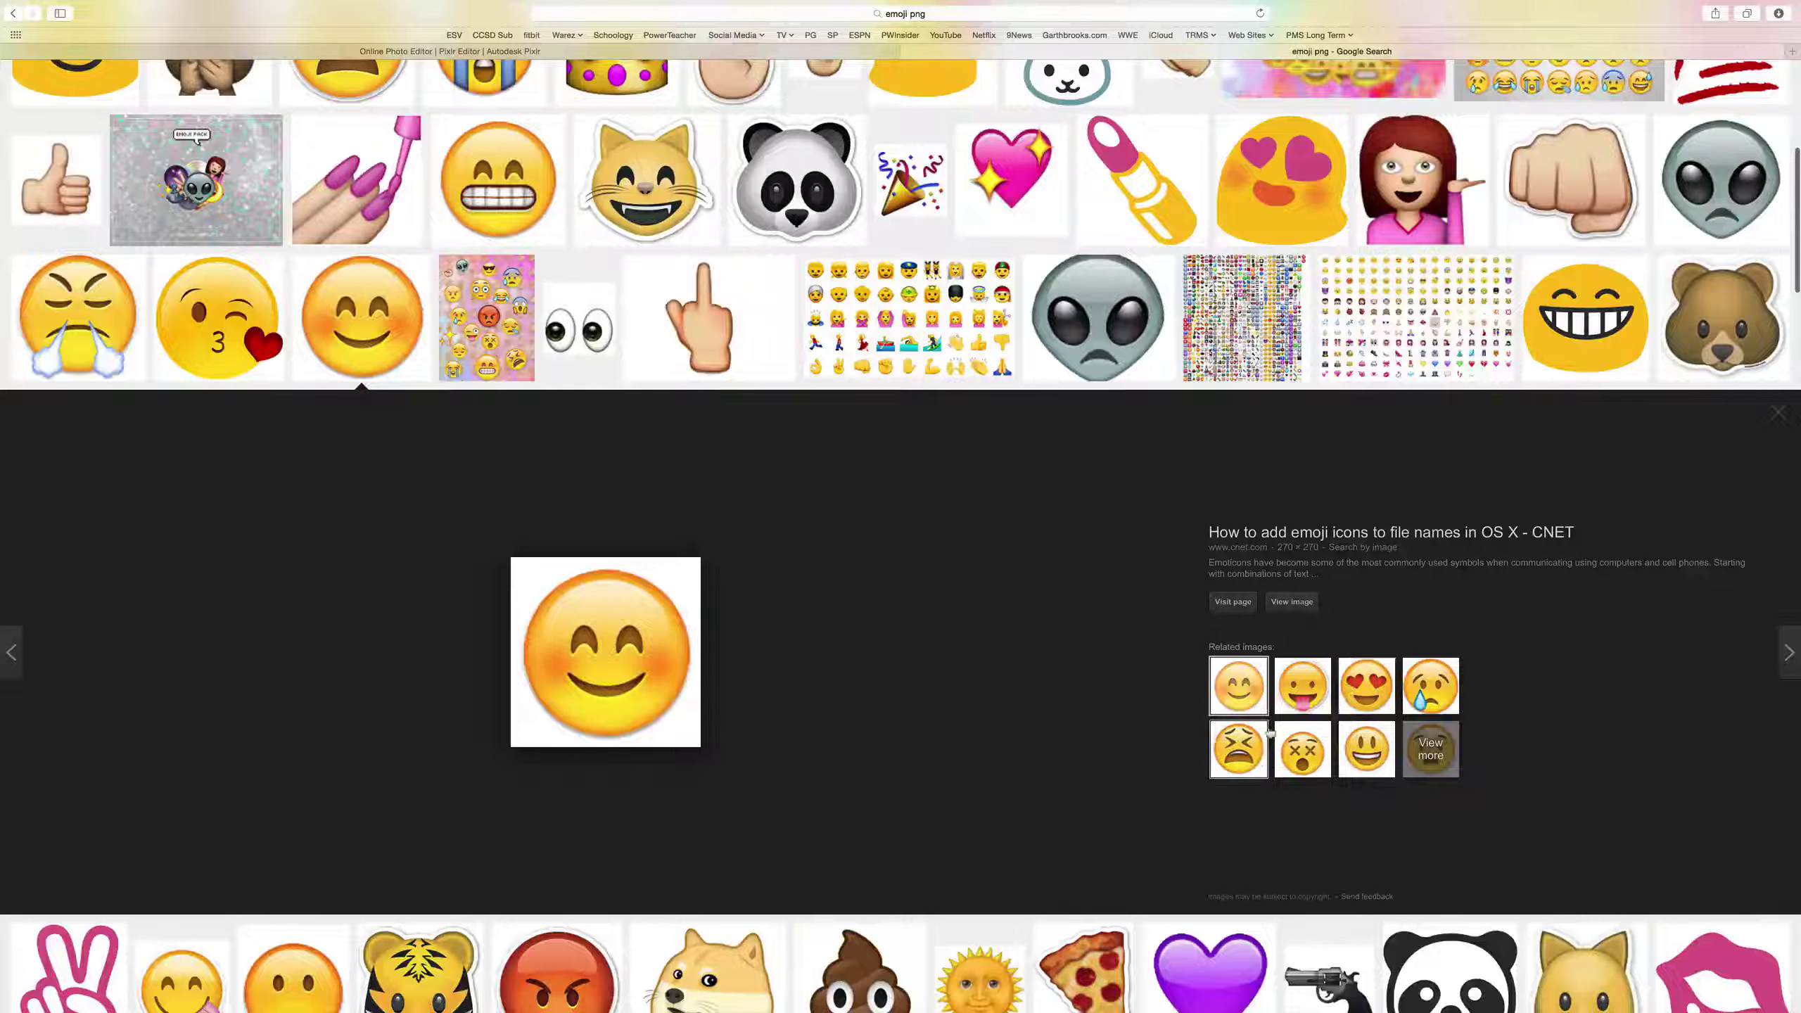
{"action": "scroll", "coordinate": [1489, 213], "scroll_direction": "up", "scroll_amount": 6}
{"action": "scroll", "coordinate": [1469, 188], "scroll_direction": "up", "scroll_amount": 2}
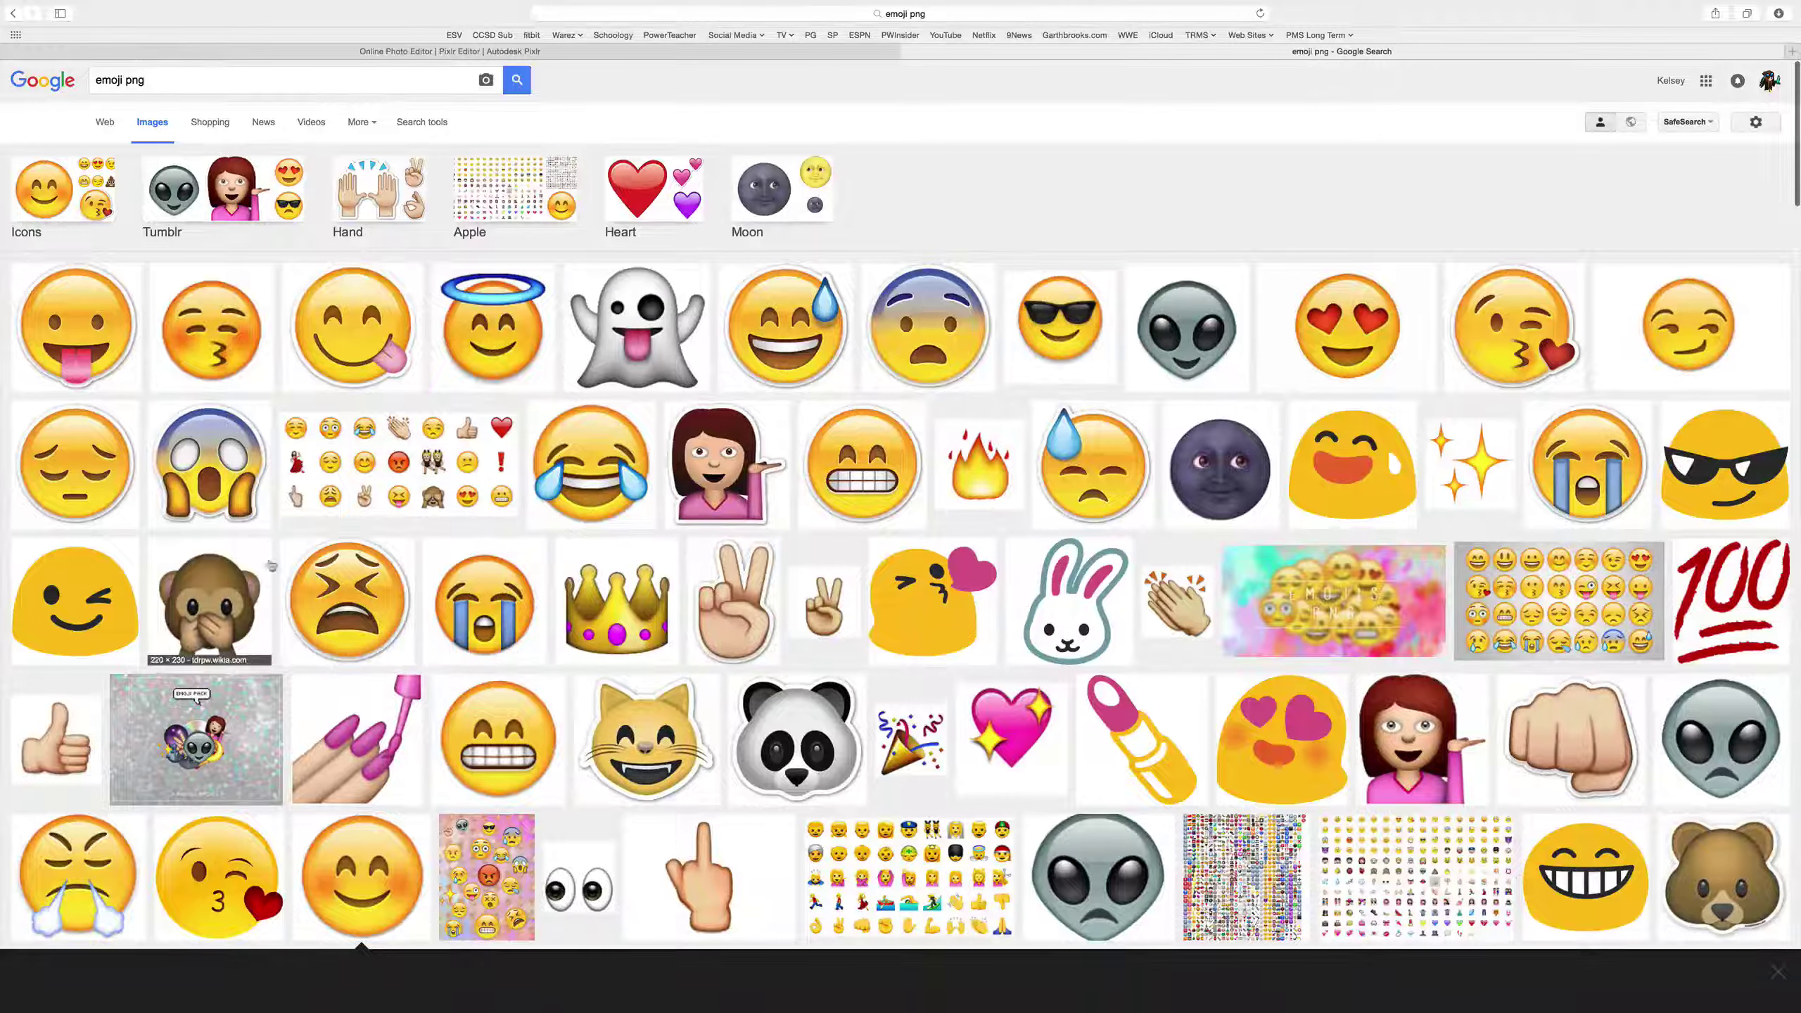
{"action": "left_click", "coordinate": [358, 309]}
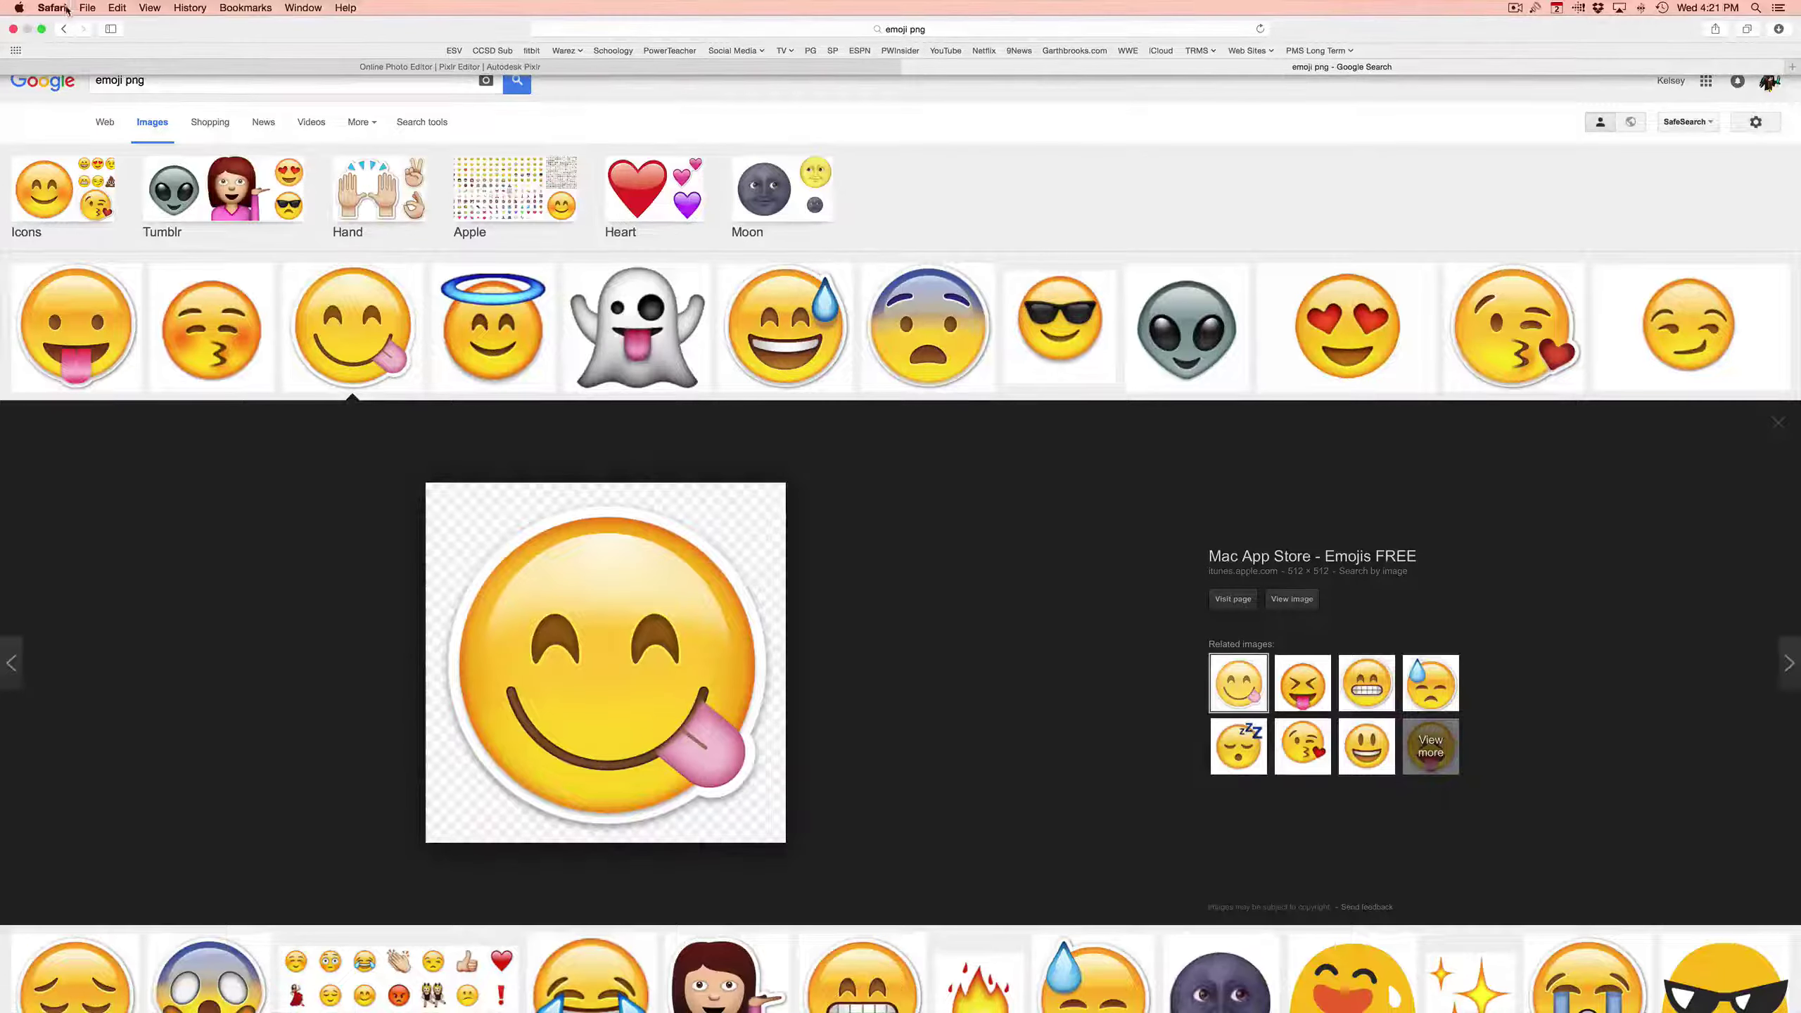
{"action": "left_click", "coordinate": [40, 28]}
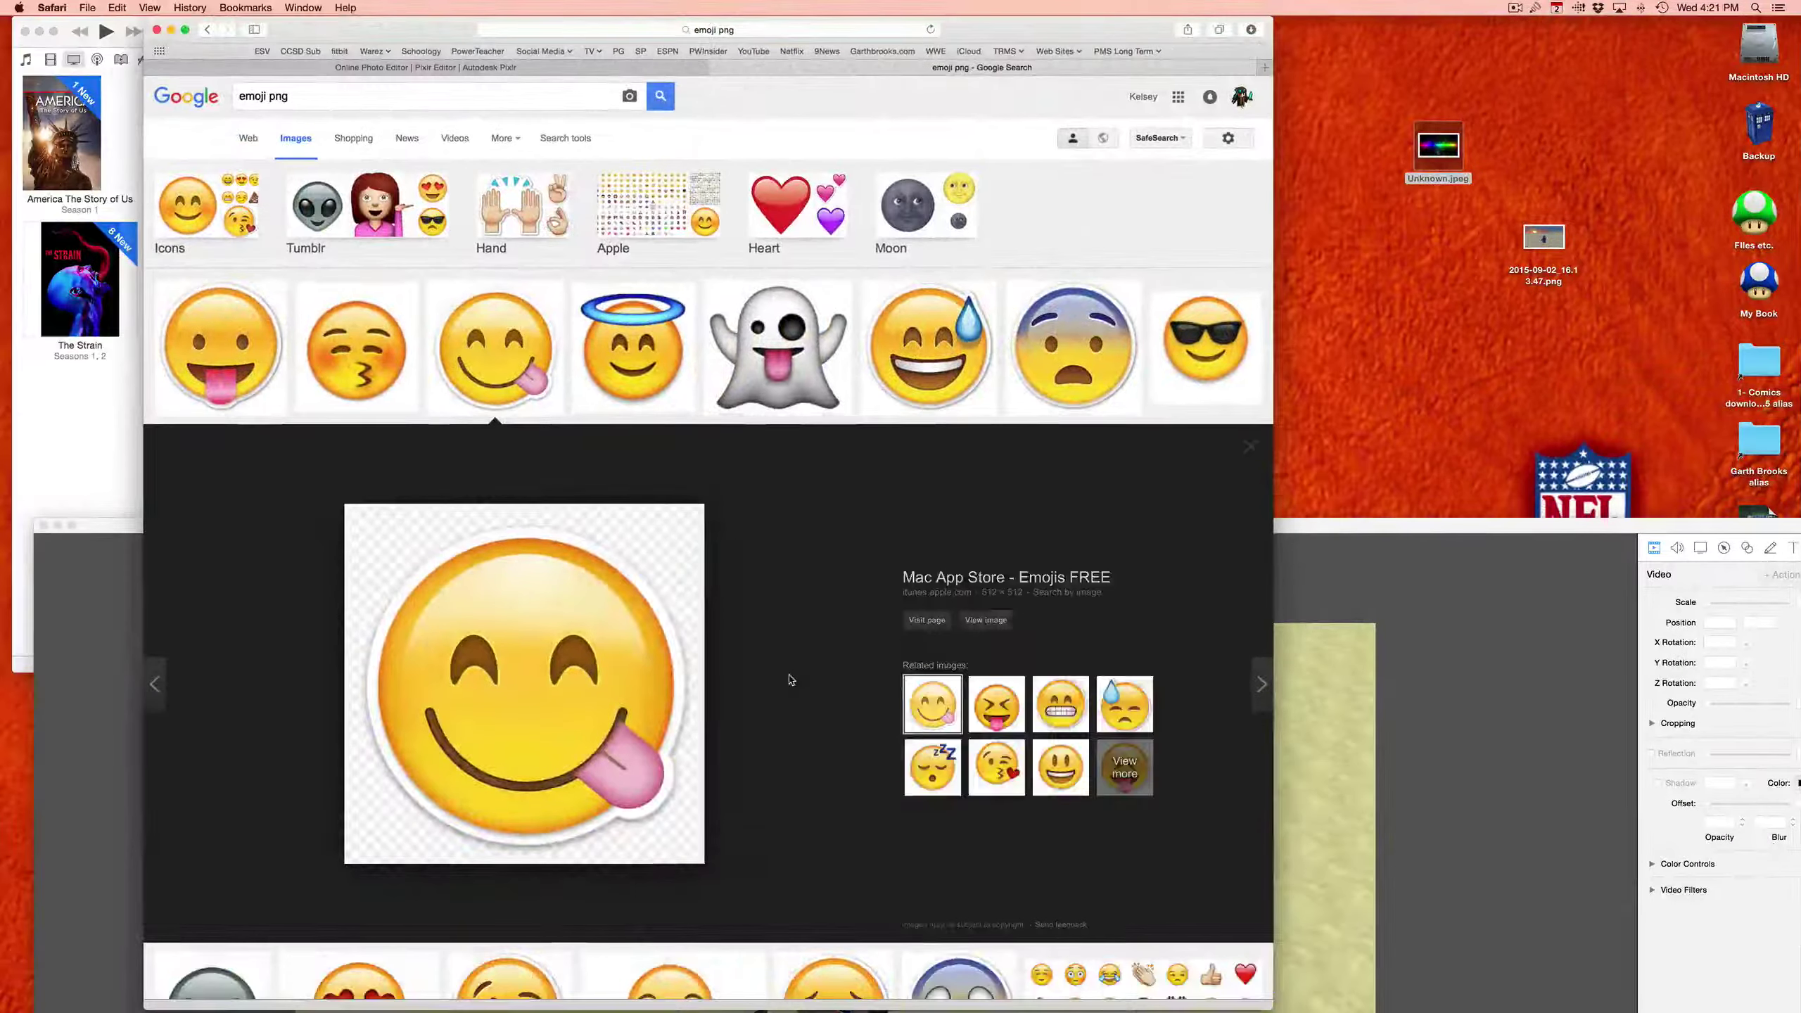
{"action": "left_click_drag", "start_coordinate": [659, 678], "coordinate": [1518, 301]}
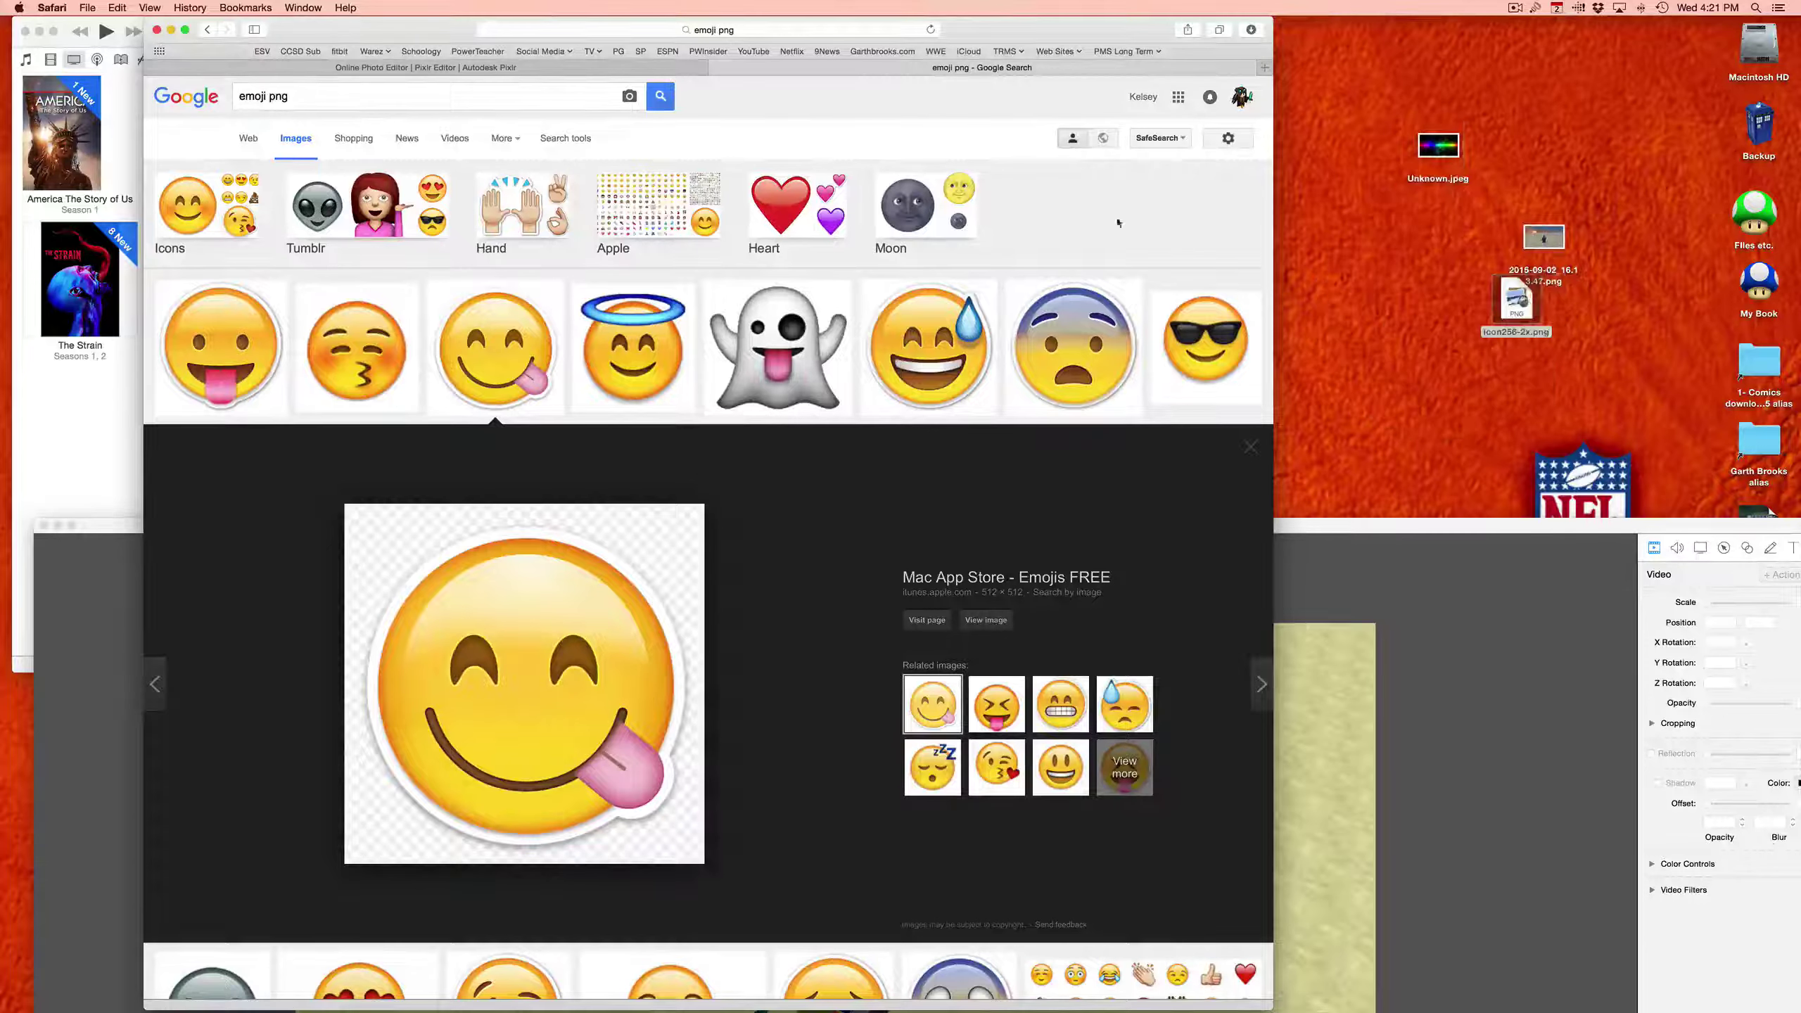
{"action": "left_click", "coordinate": [185, 29]}
- Go back to the 'backgrounds' results to preview the rainbow splash, then open Pixlr's File menu
{"action": "left_click", "coordinate": [205, 51]}
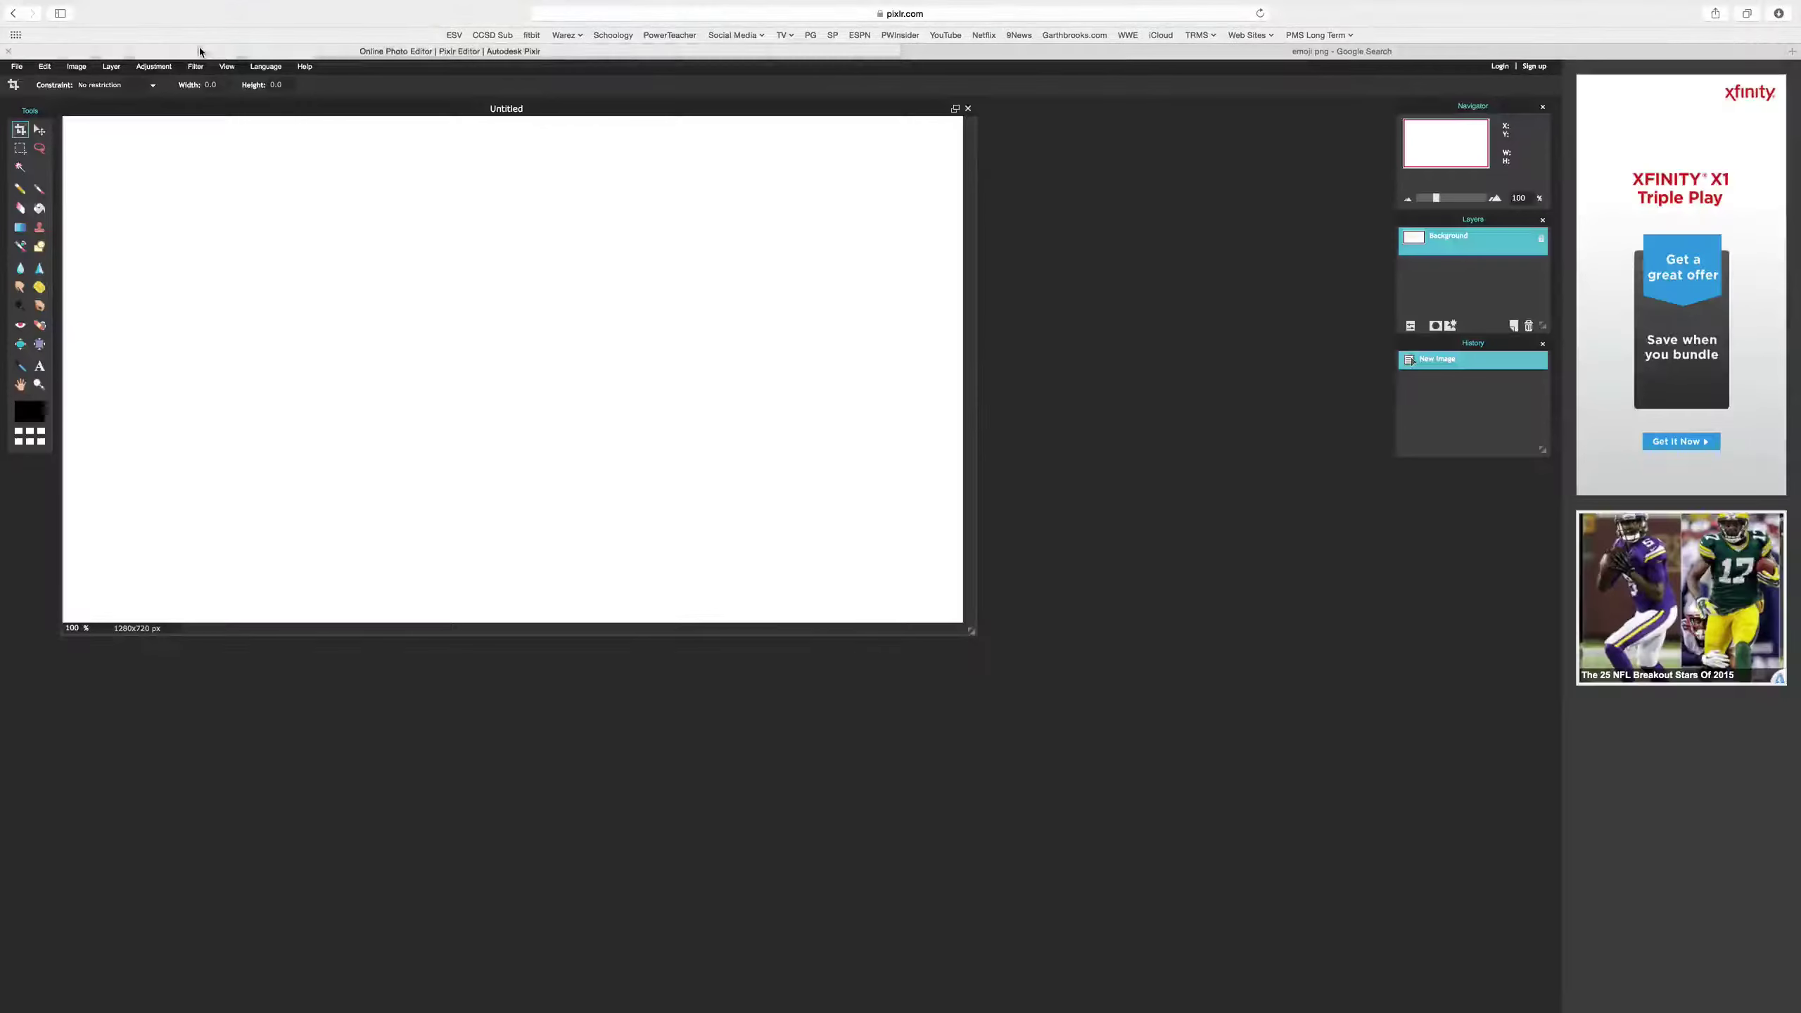
{"action": "left_click", "coordinate": [1228, 50]}
{"action": "left_click", "coordinate": [12, 14]}
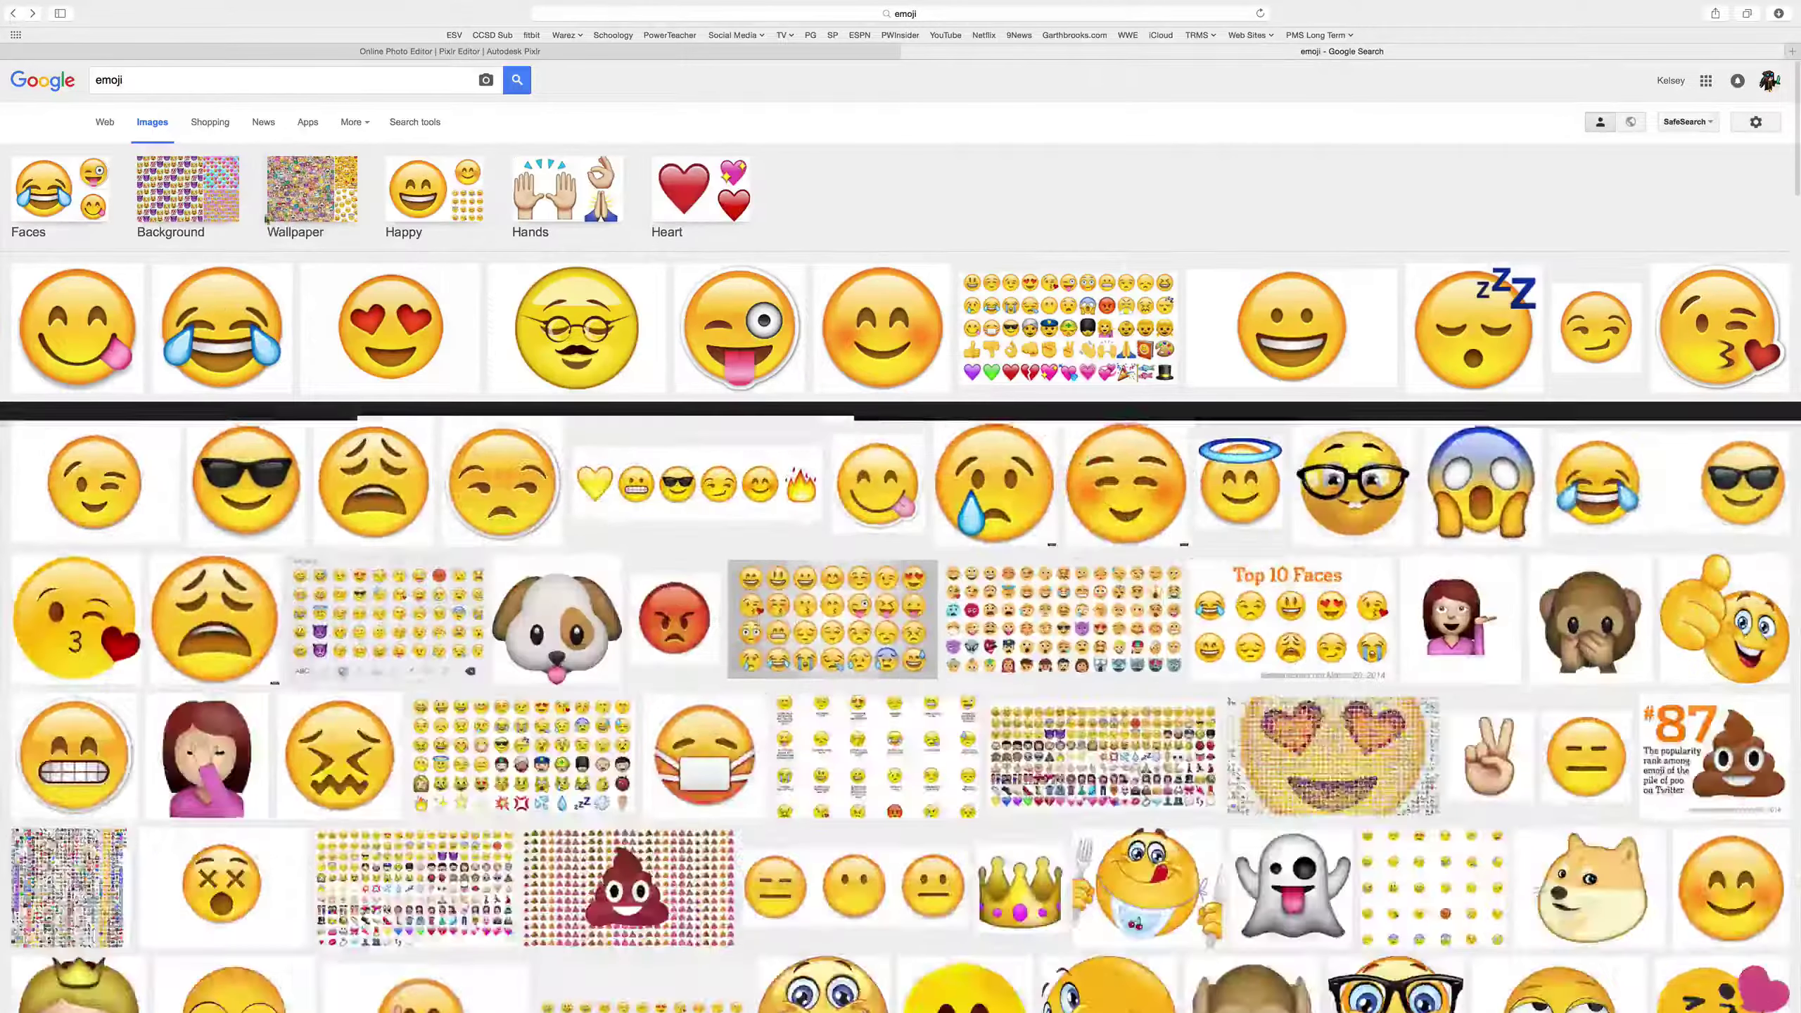
{"action": "left_click", "coordinate": [13, 13]}
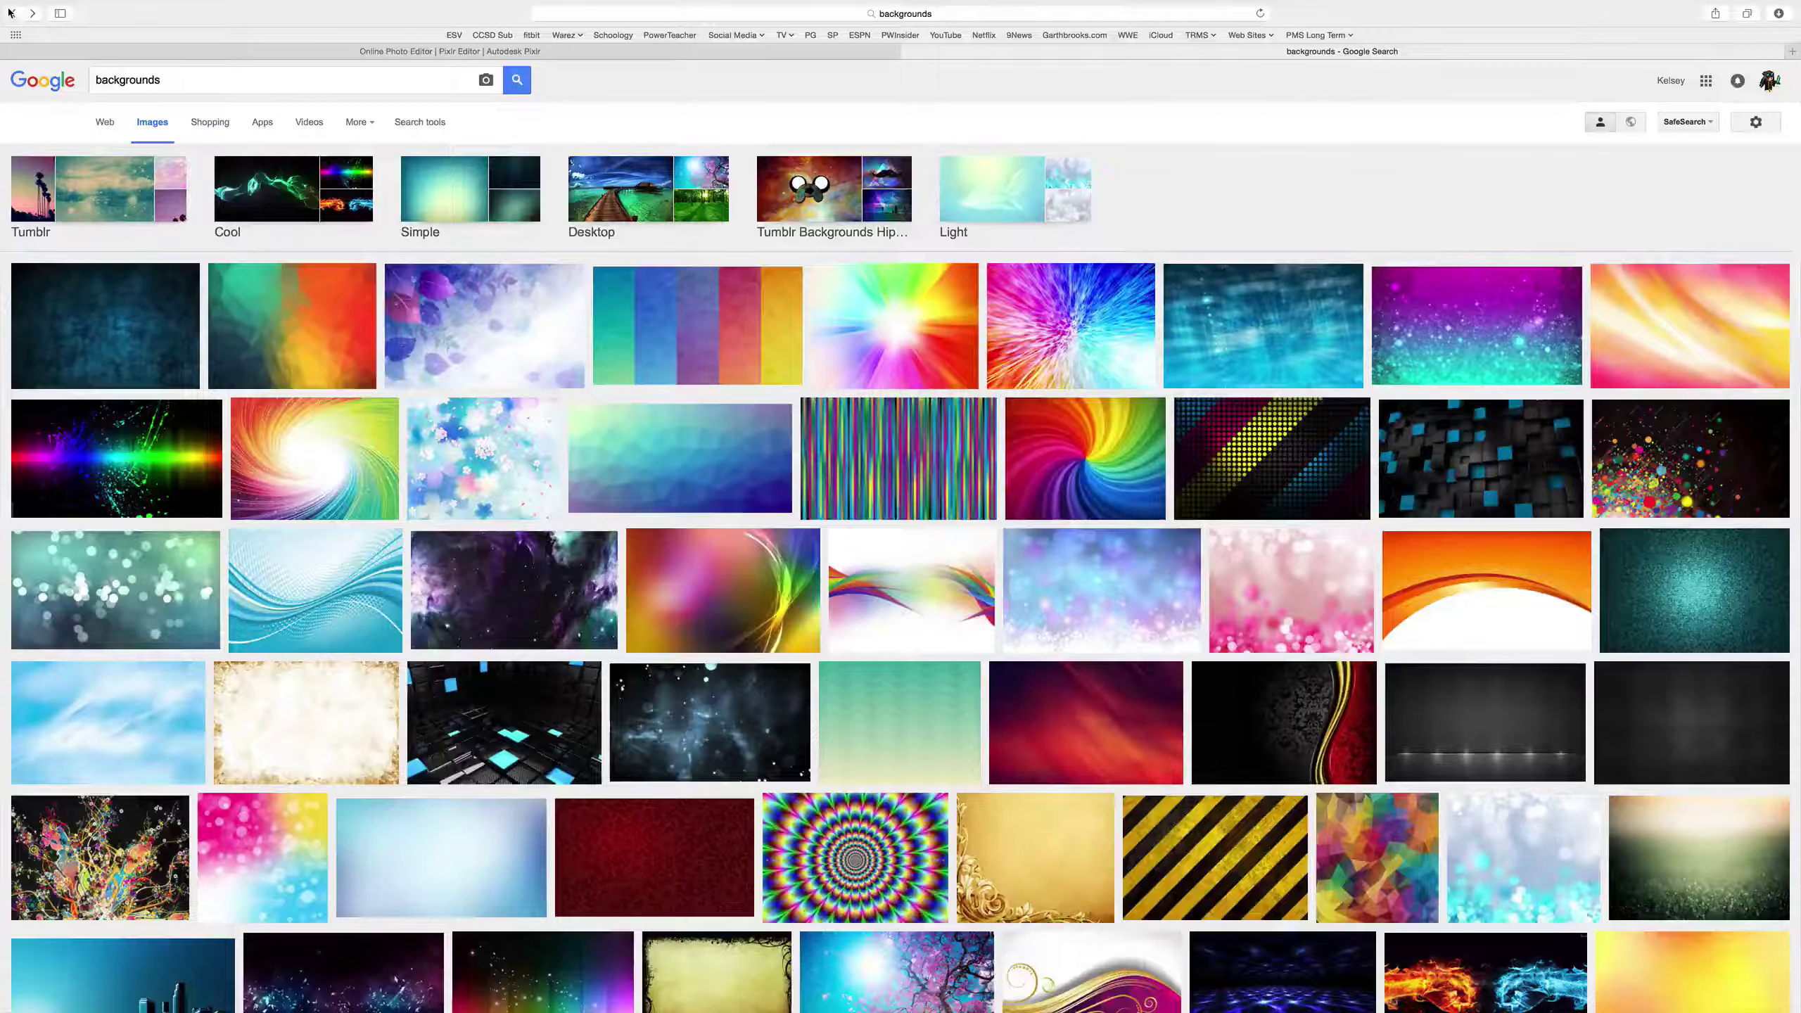
{"action": "left_click", "coordinate": [122, 465]}
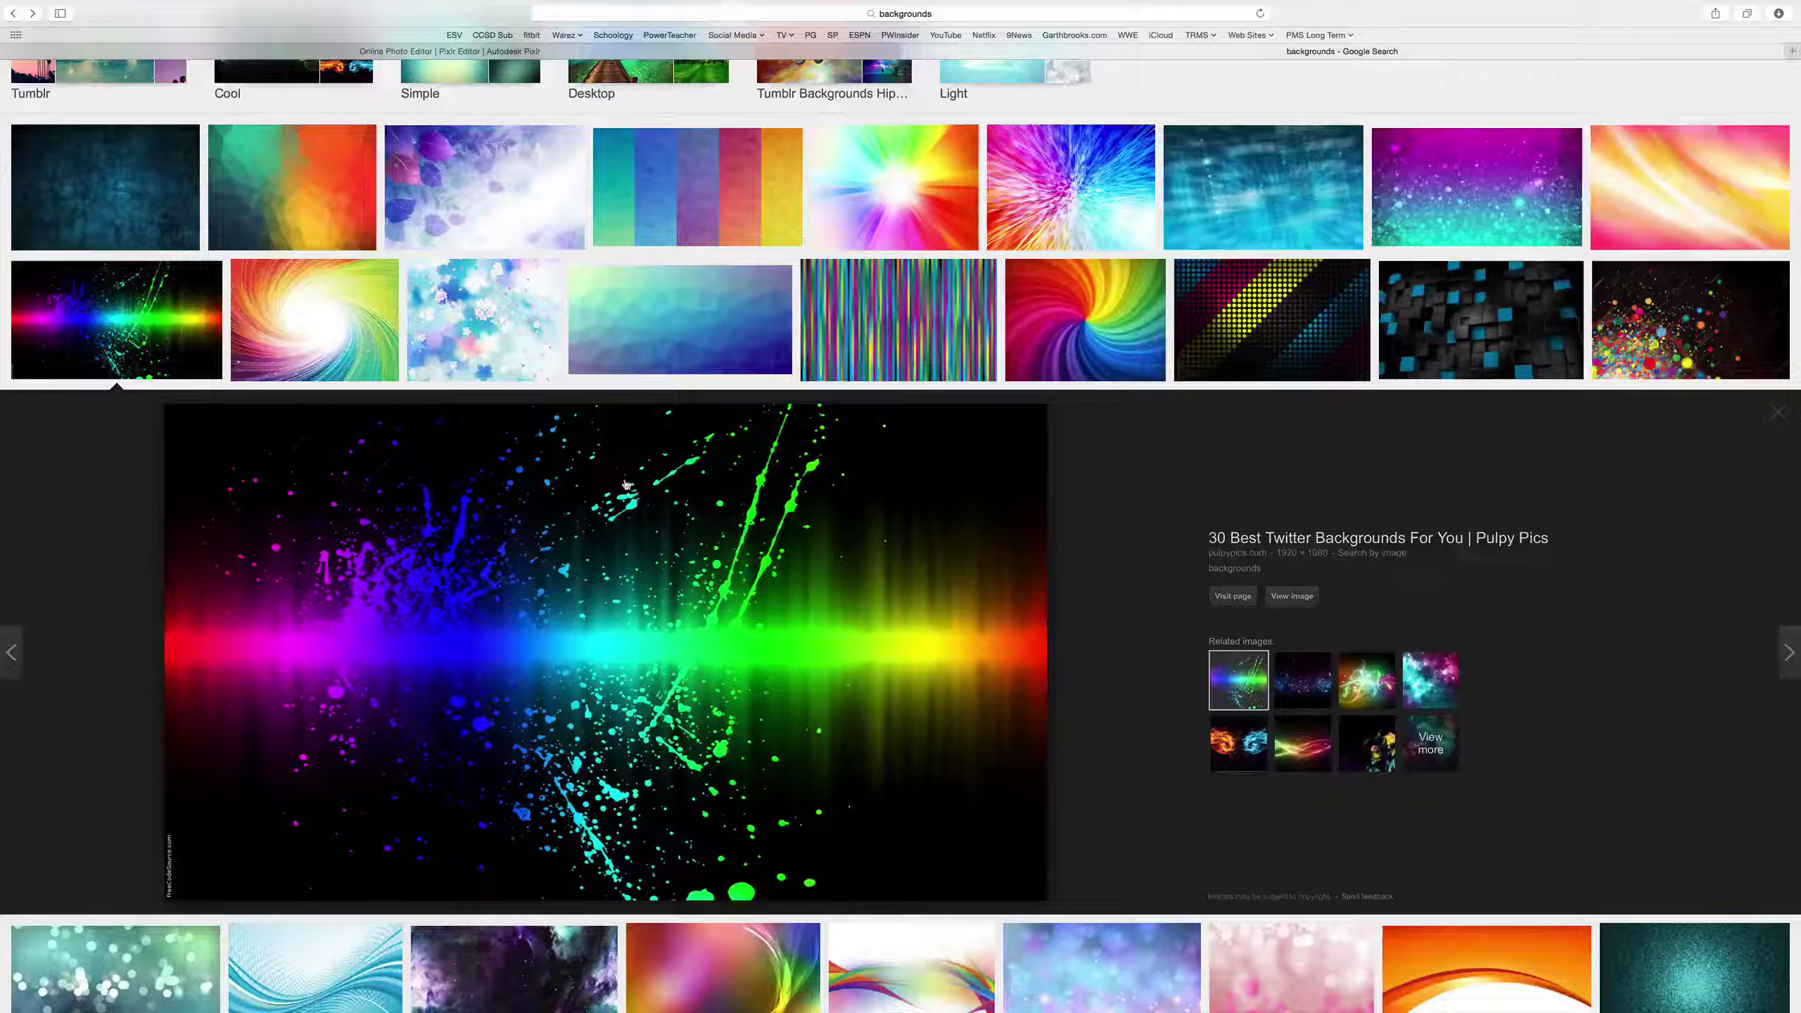
{"action": "left_click", "coordinate": [229, 51]}
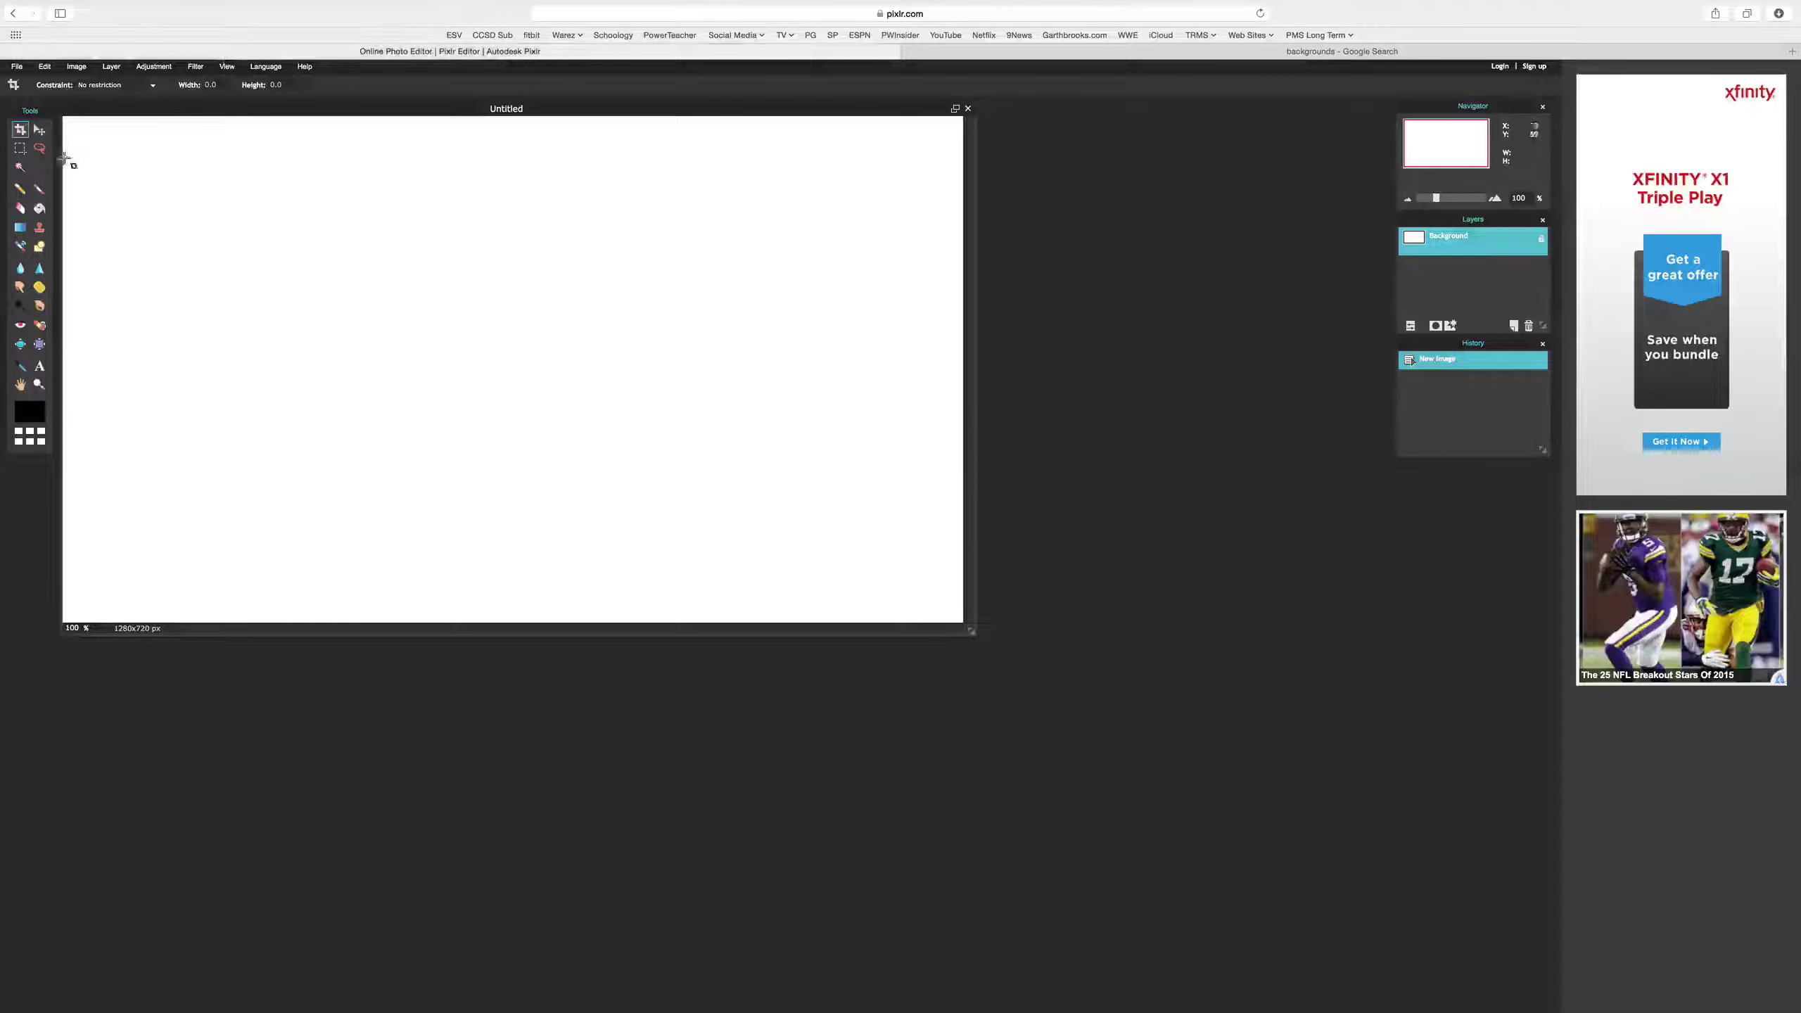
{"action": "left_click", "coordinate": [18, 68]}
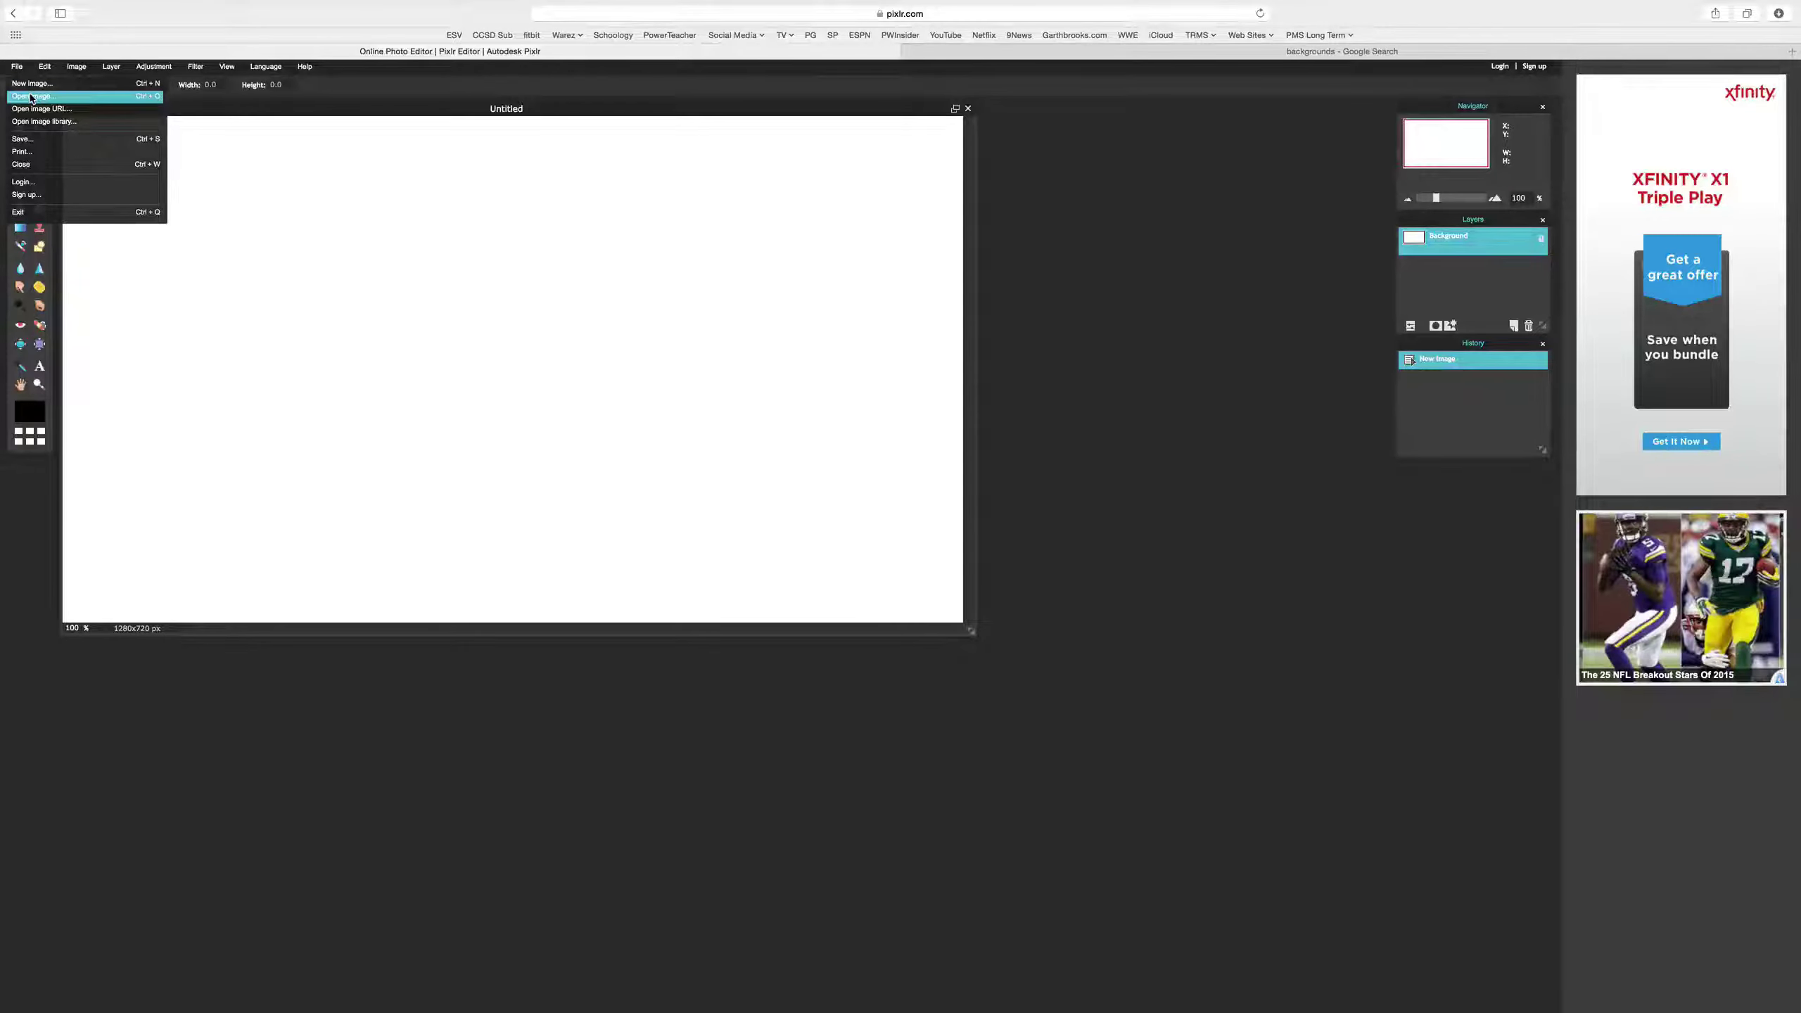
{"action": "left_click", "coordinate": [31, 97]}
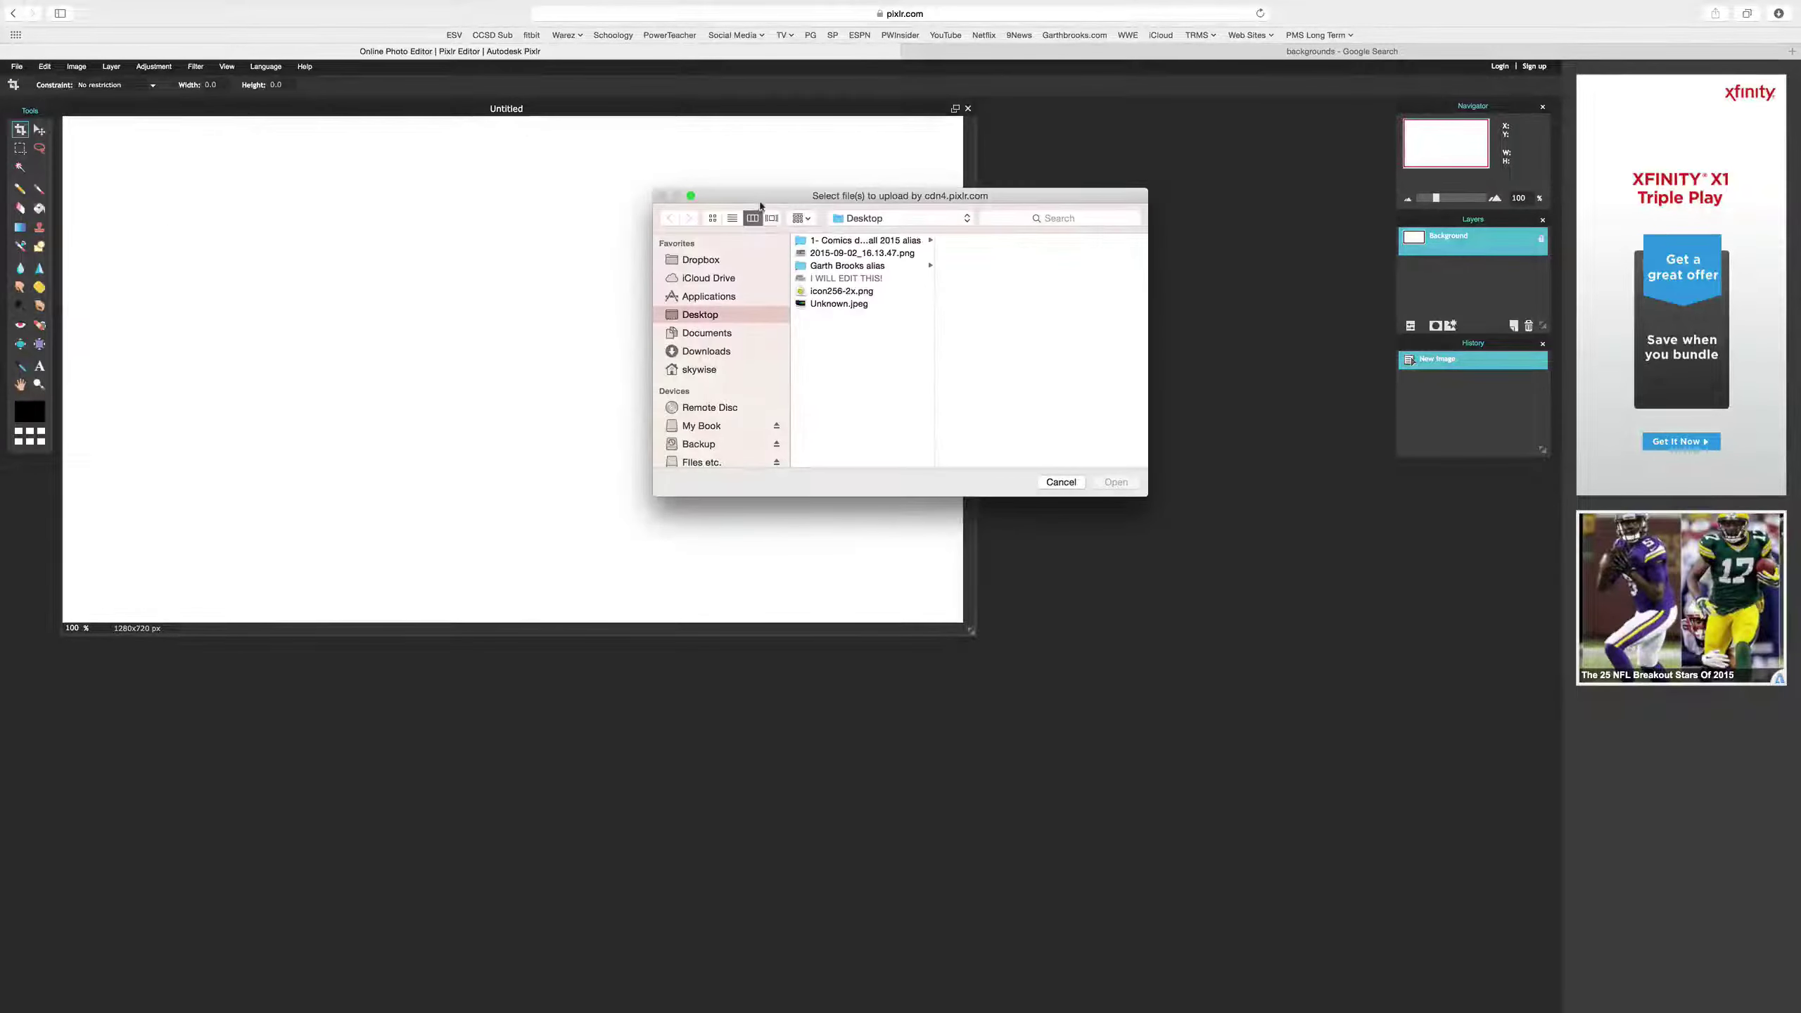
{"action": "left_click", "coordinate": [832, 304]}
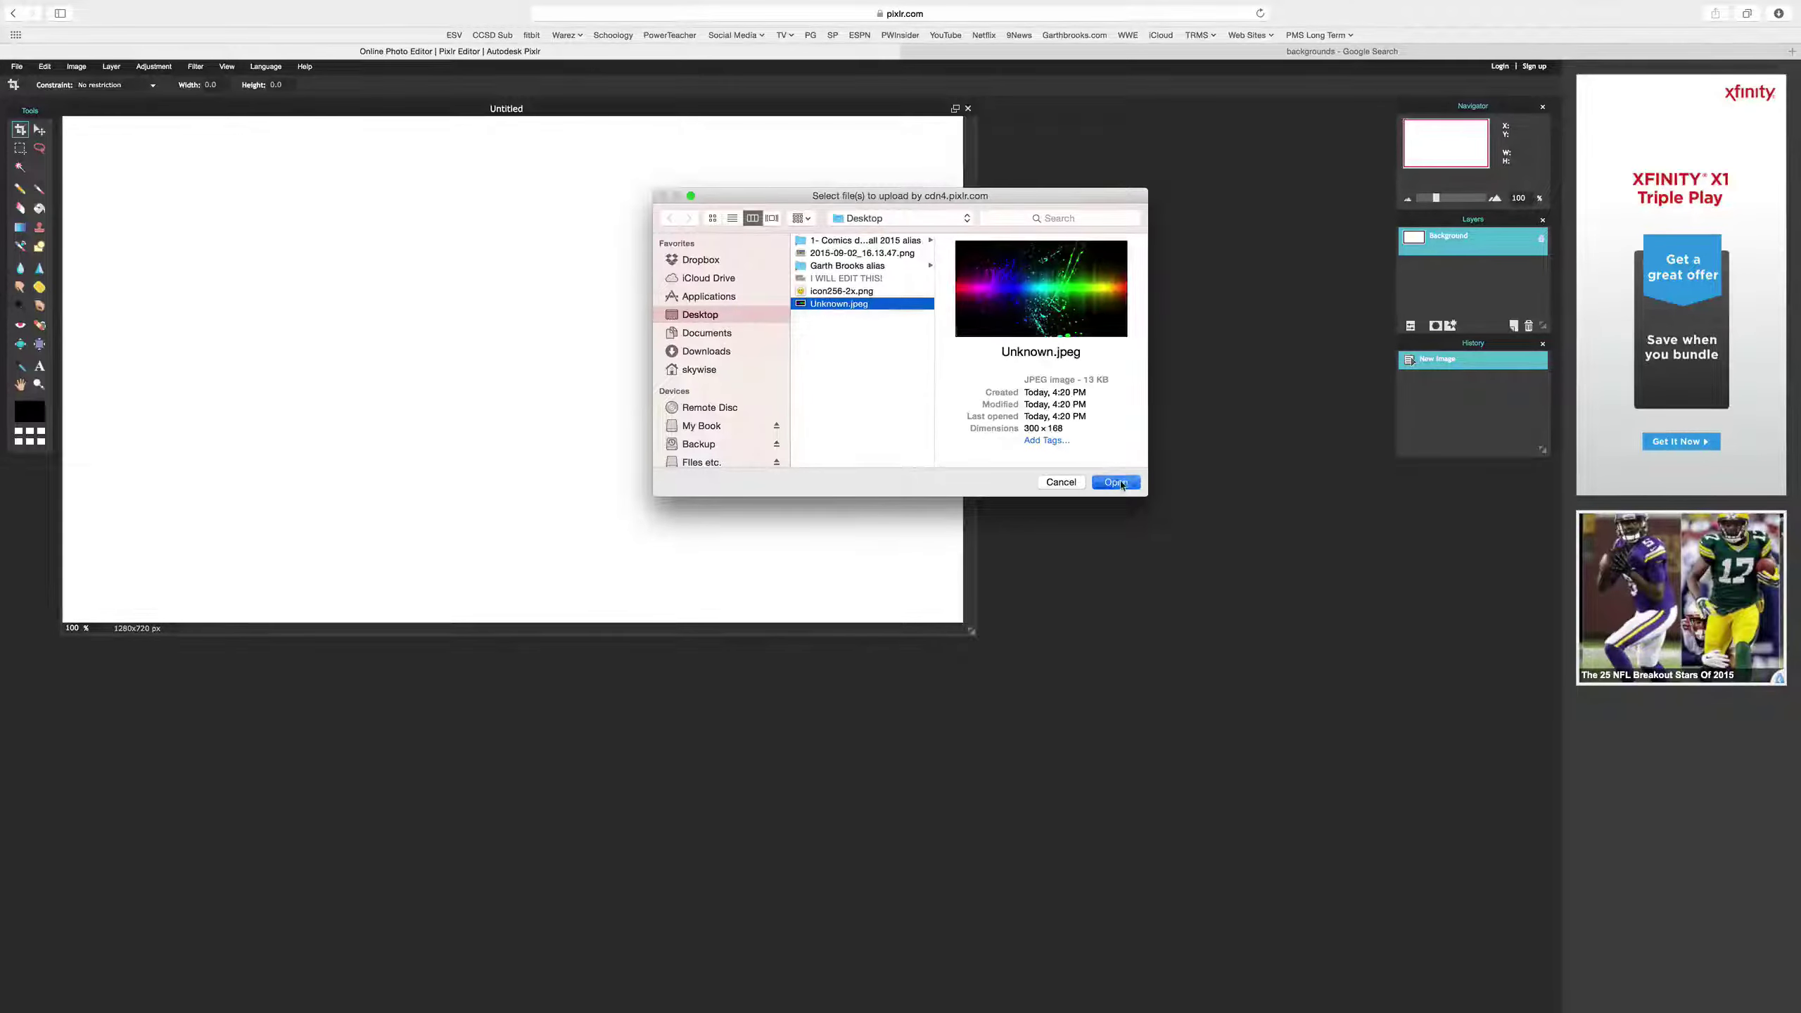
{"action": "left_click", "coordinate": [1115, 483]}
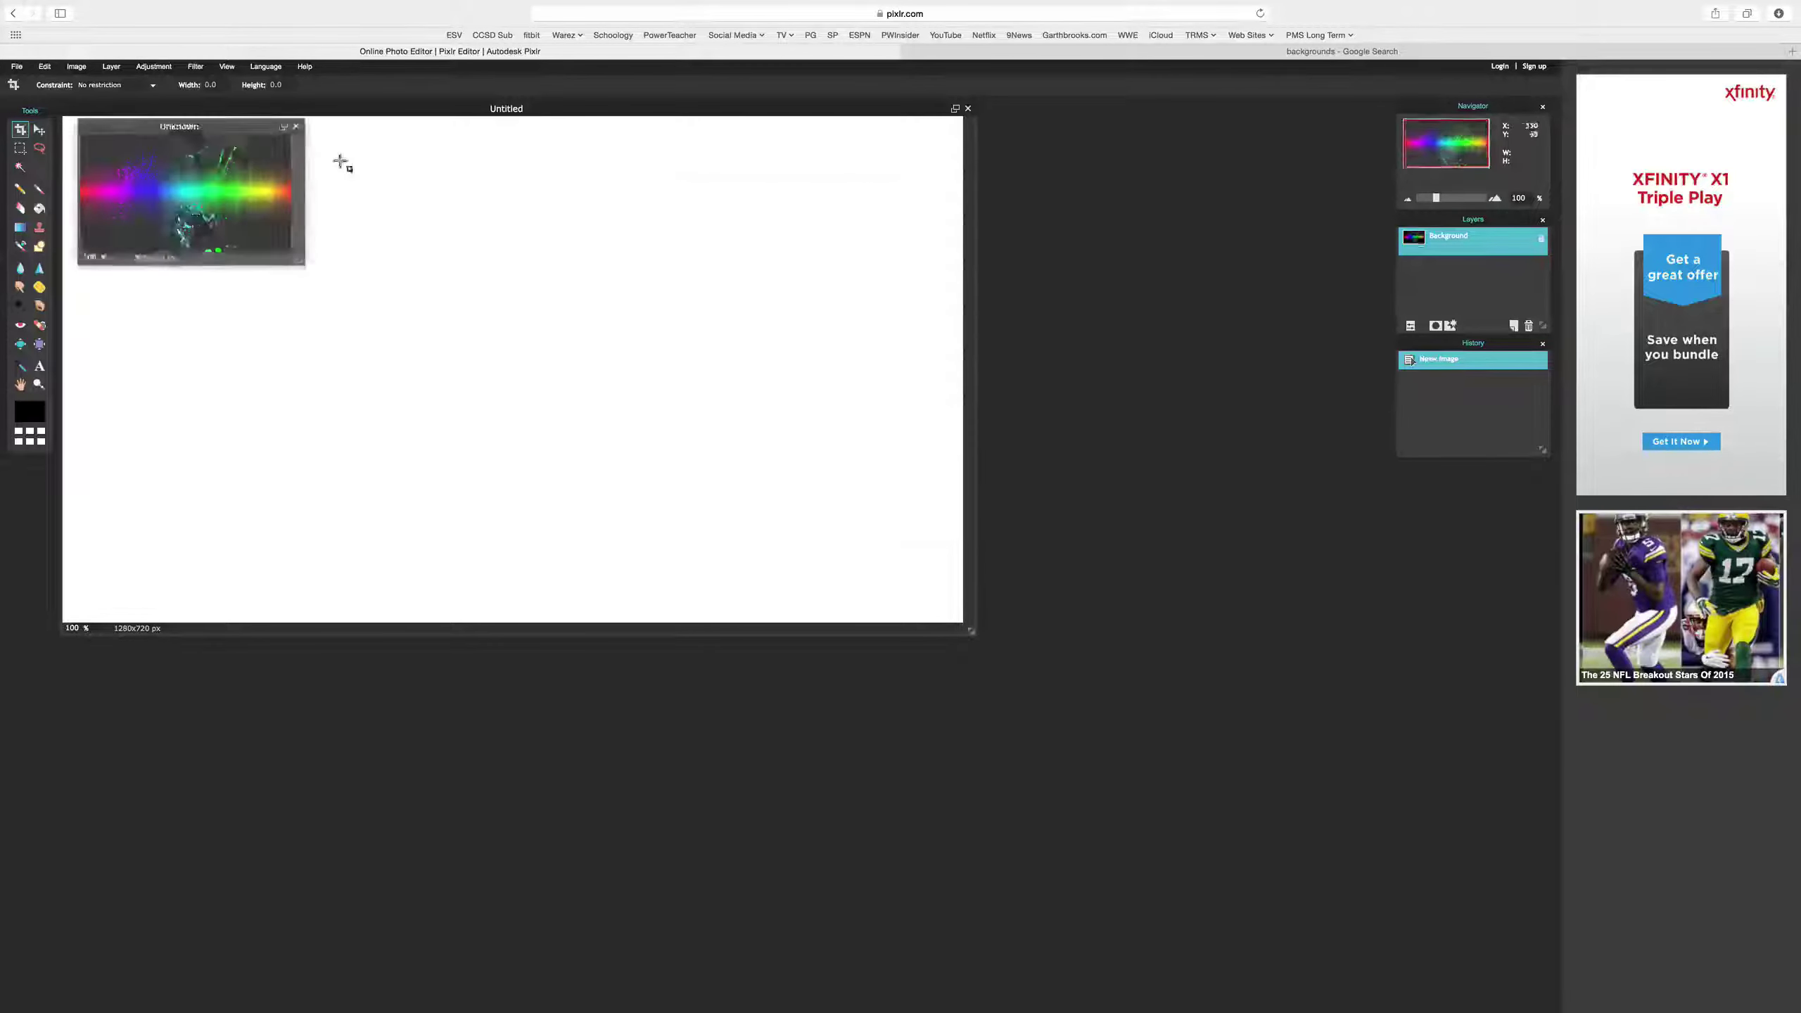
{"action": "left_click", "coordinate": [295, 125]}
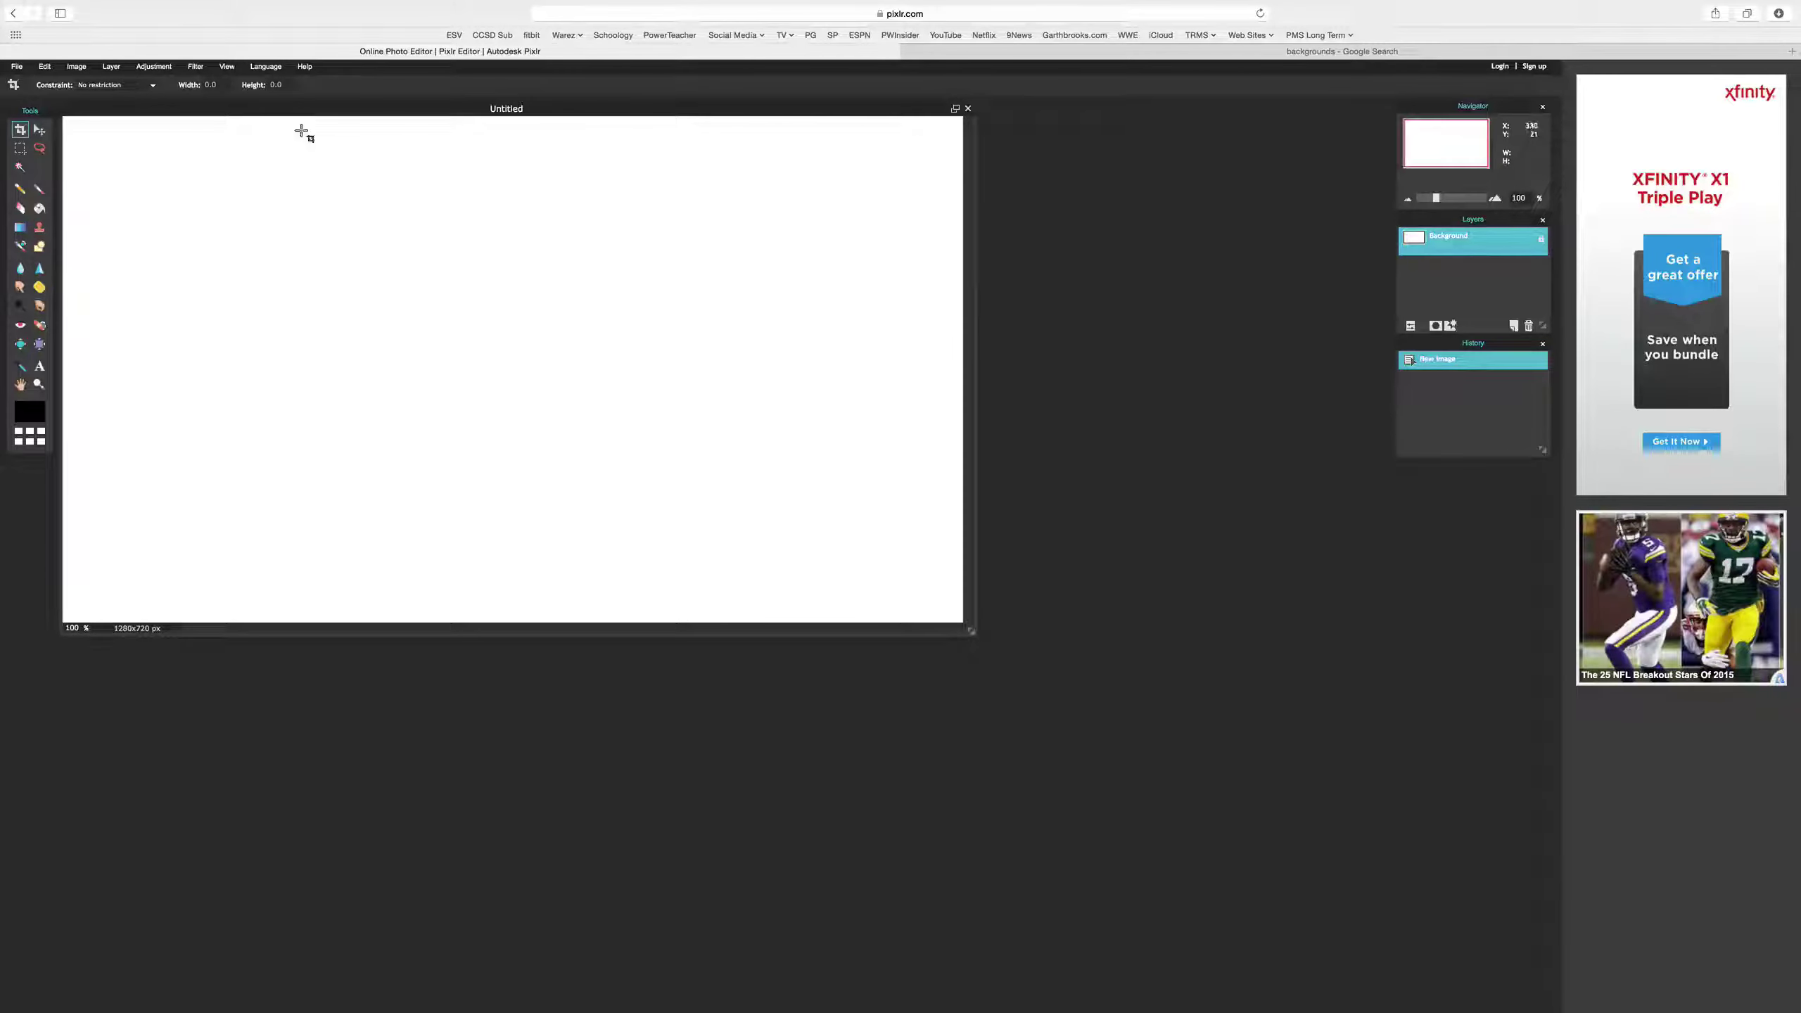
- Browse related background previews and save the fire-and-ice fists wallpaper to the desktop as a jpg
{"action": "left_click", "coordinate": [1413, 53]}
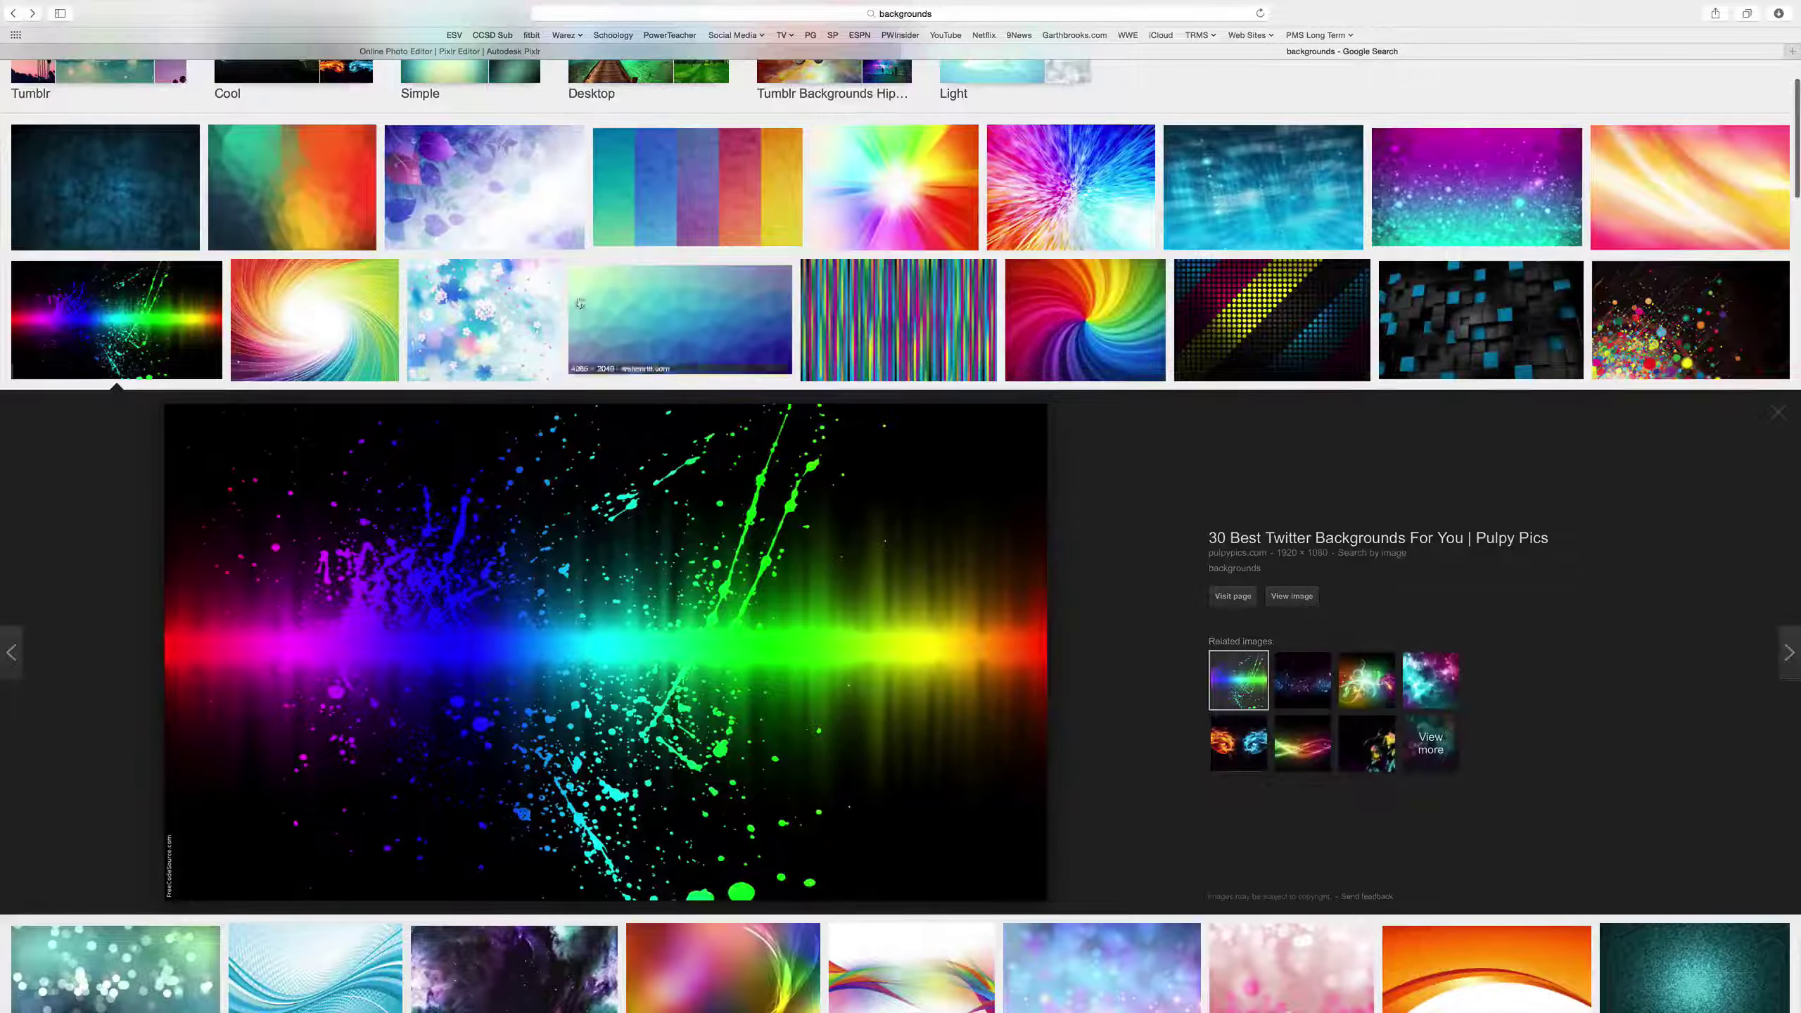
{"action": "left_click", "coordinate": [1305, 745]}
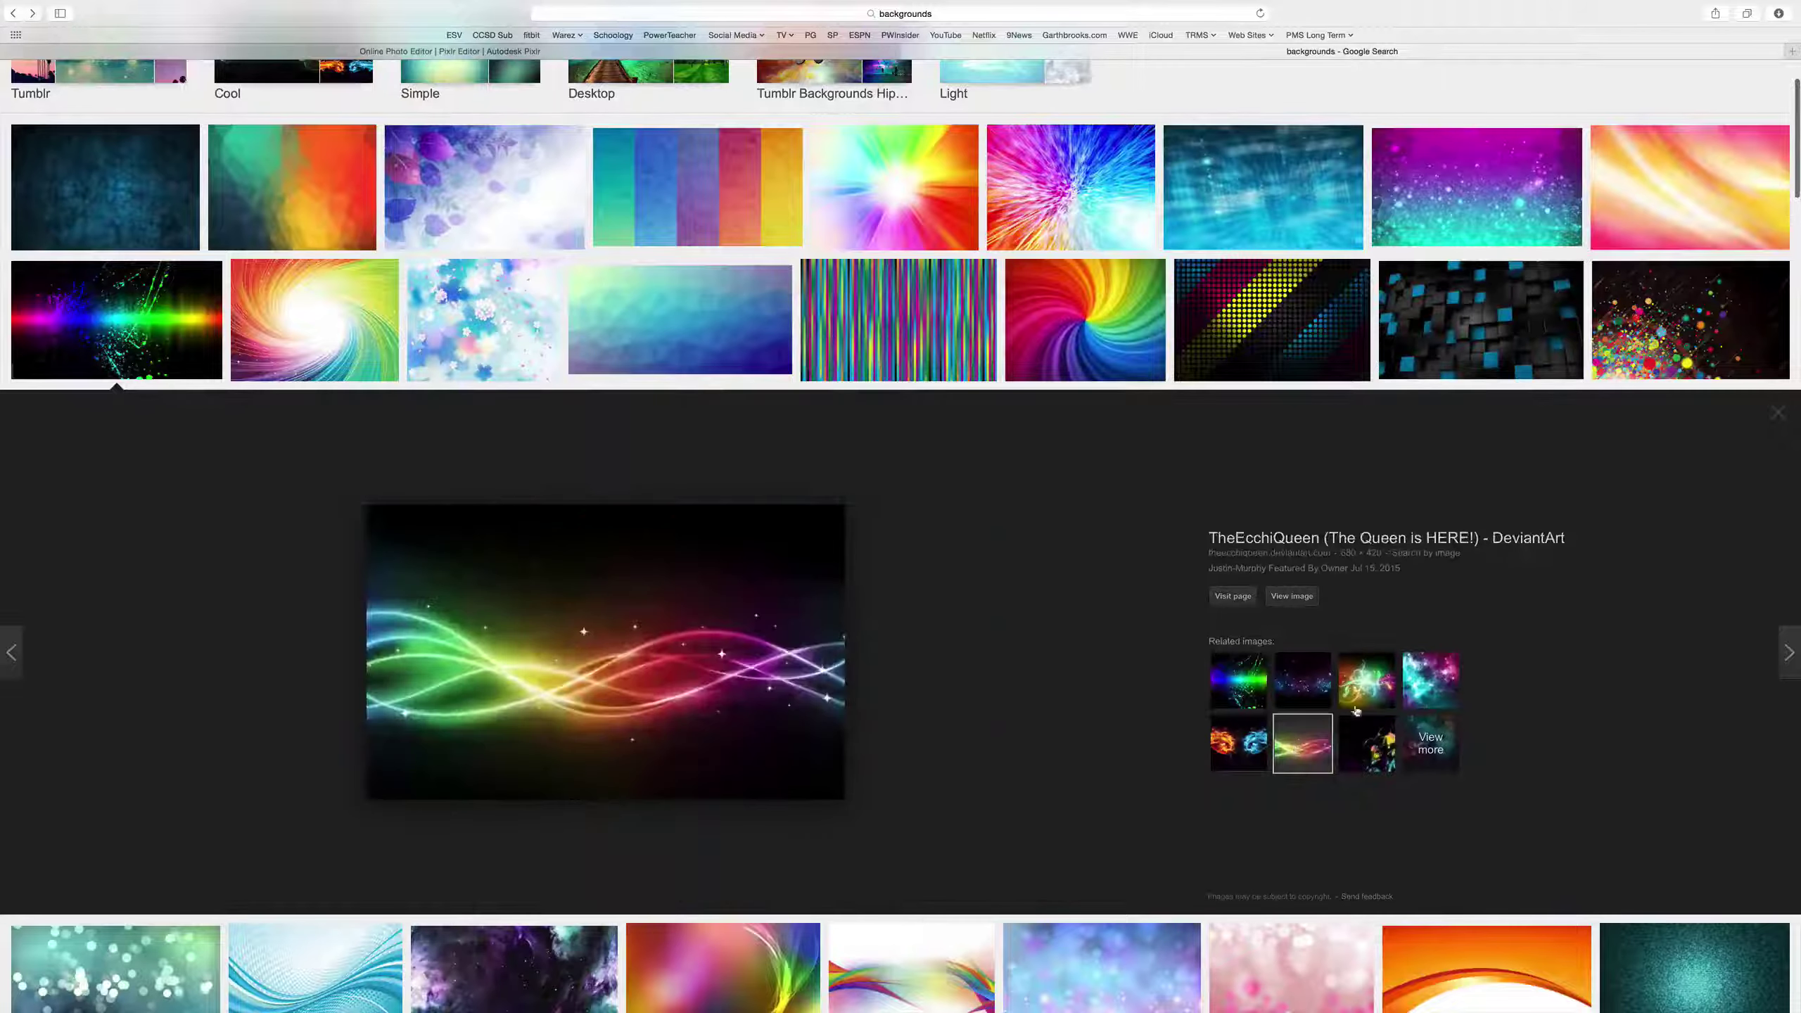
{"action": "left_click", "coordinate": [1357, 710]}
{"action": "left_click", "coordinate": [1228, 736]}
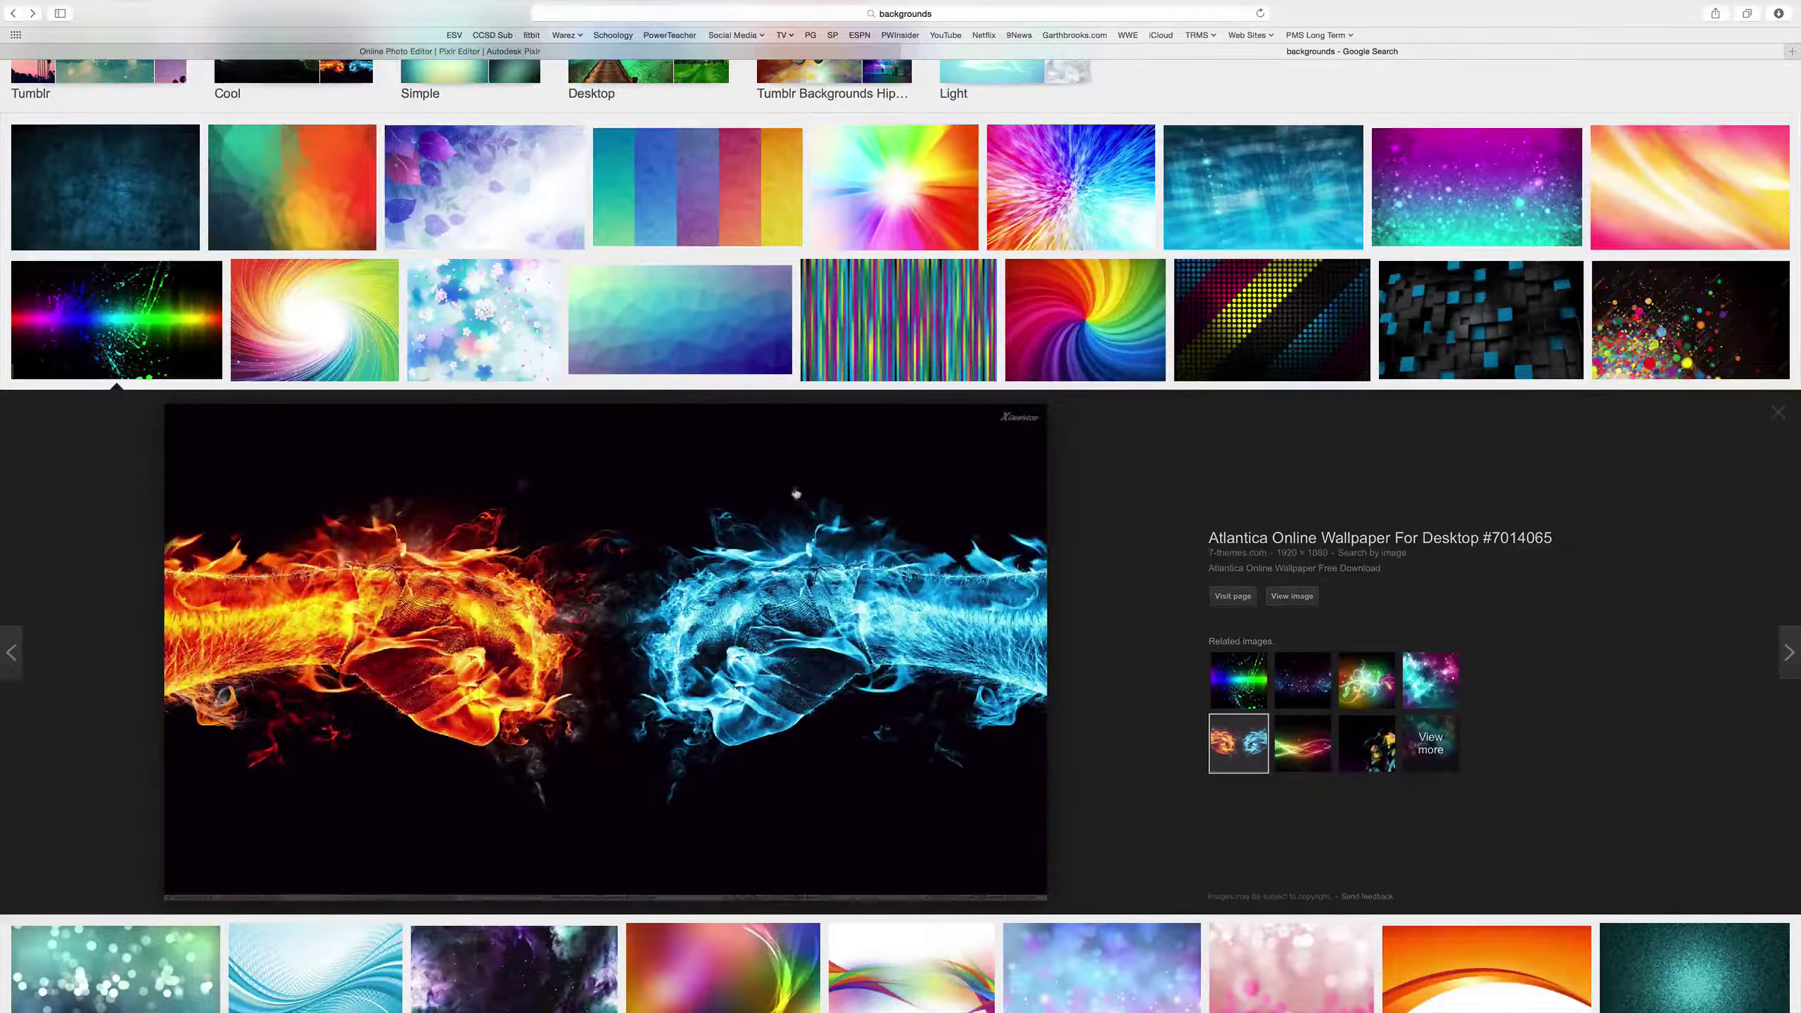
{"action": "mouse_move", "coordinate": [14, 3]}
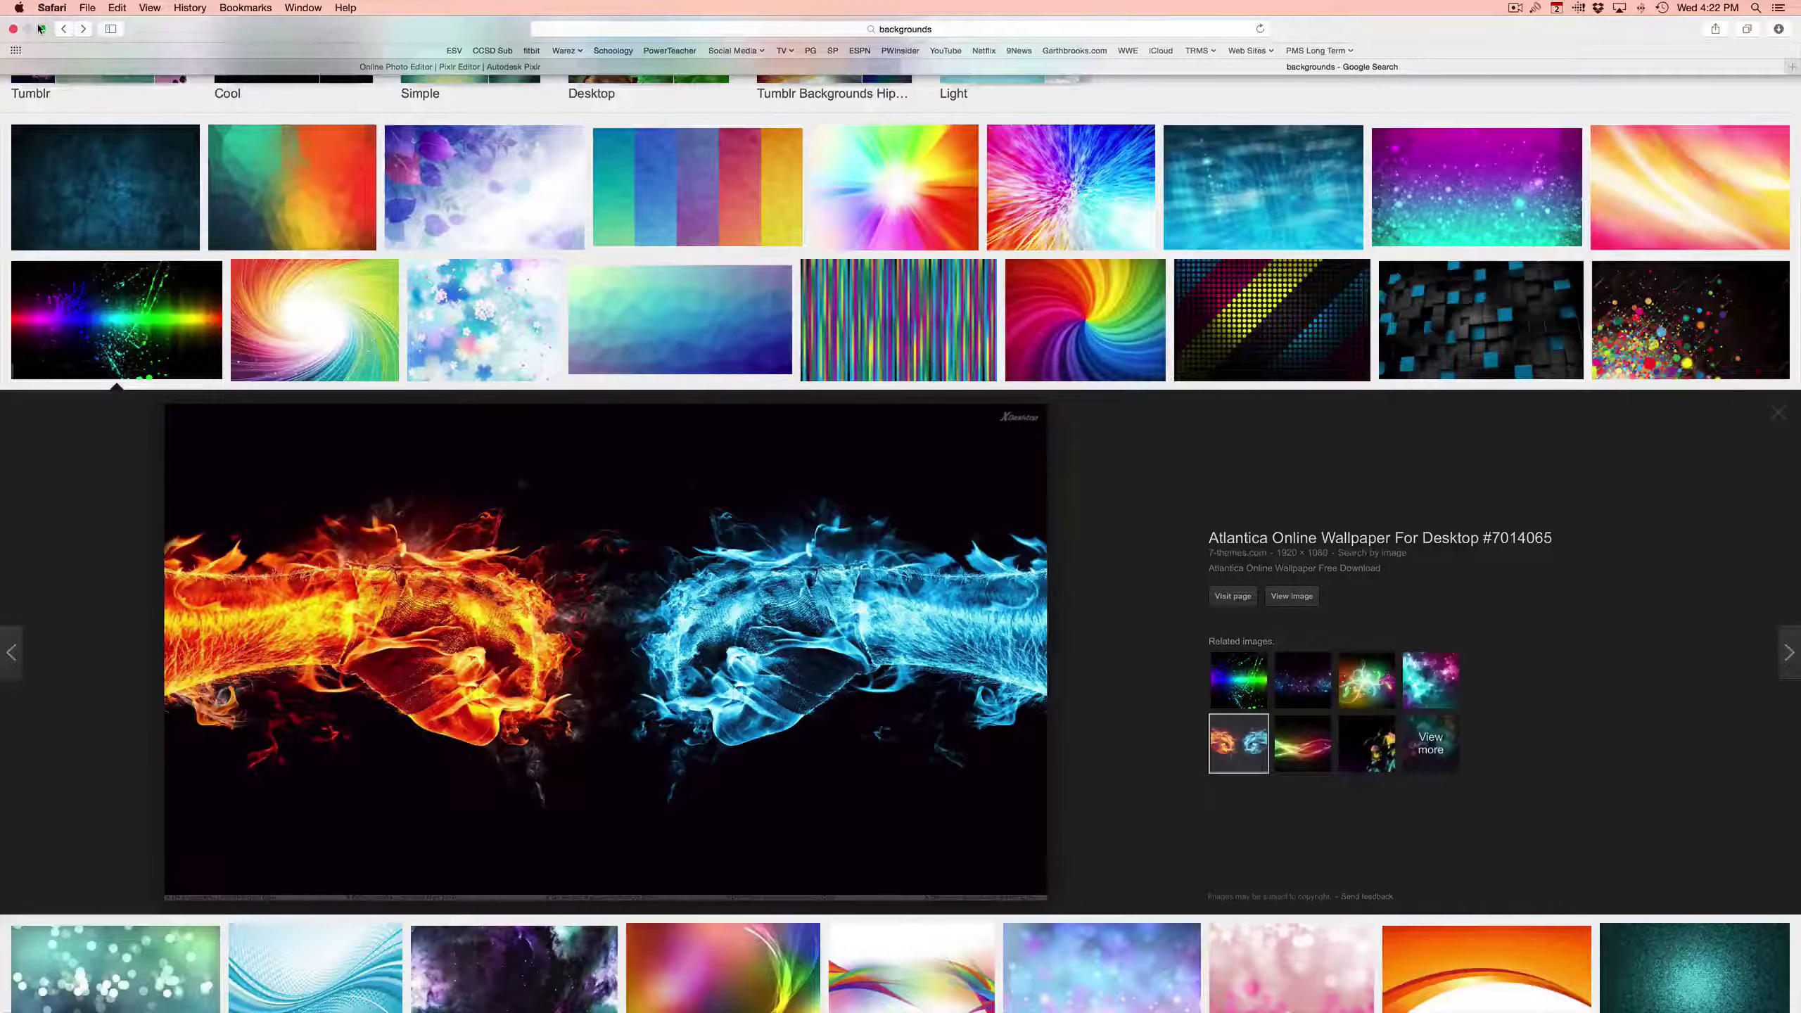
{"action": "left_click", "coordinate": [40, 28]}
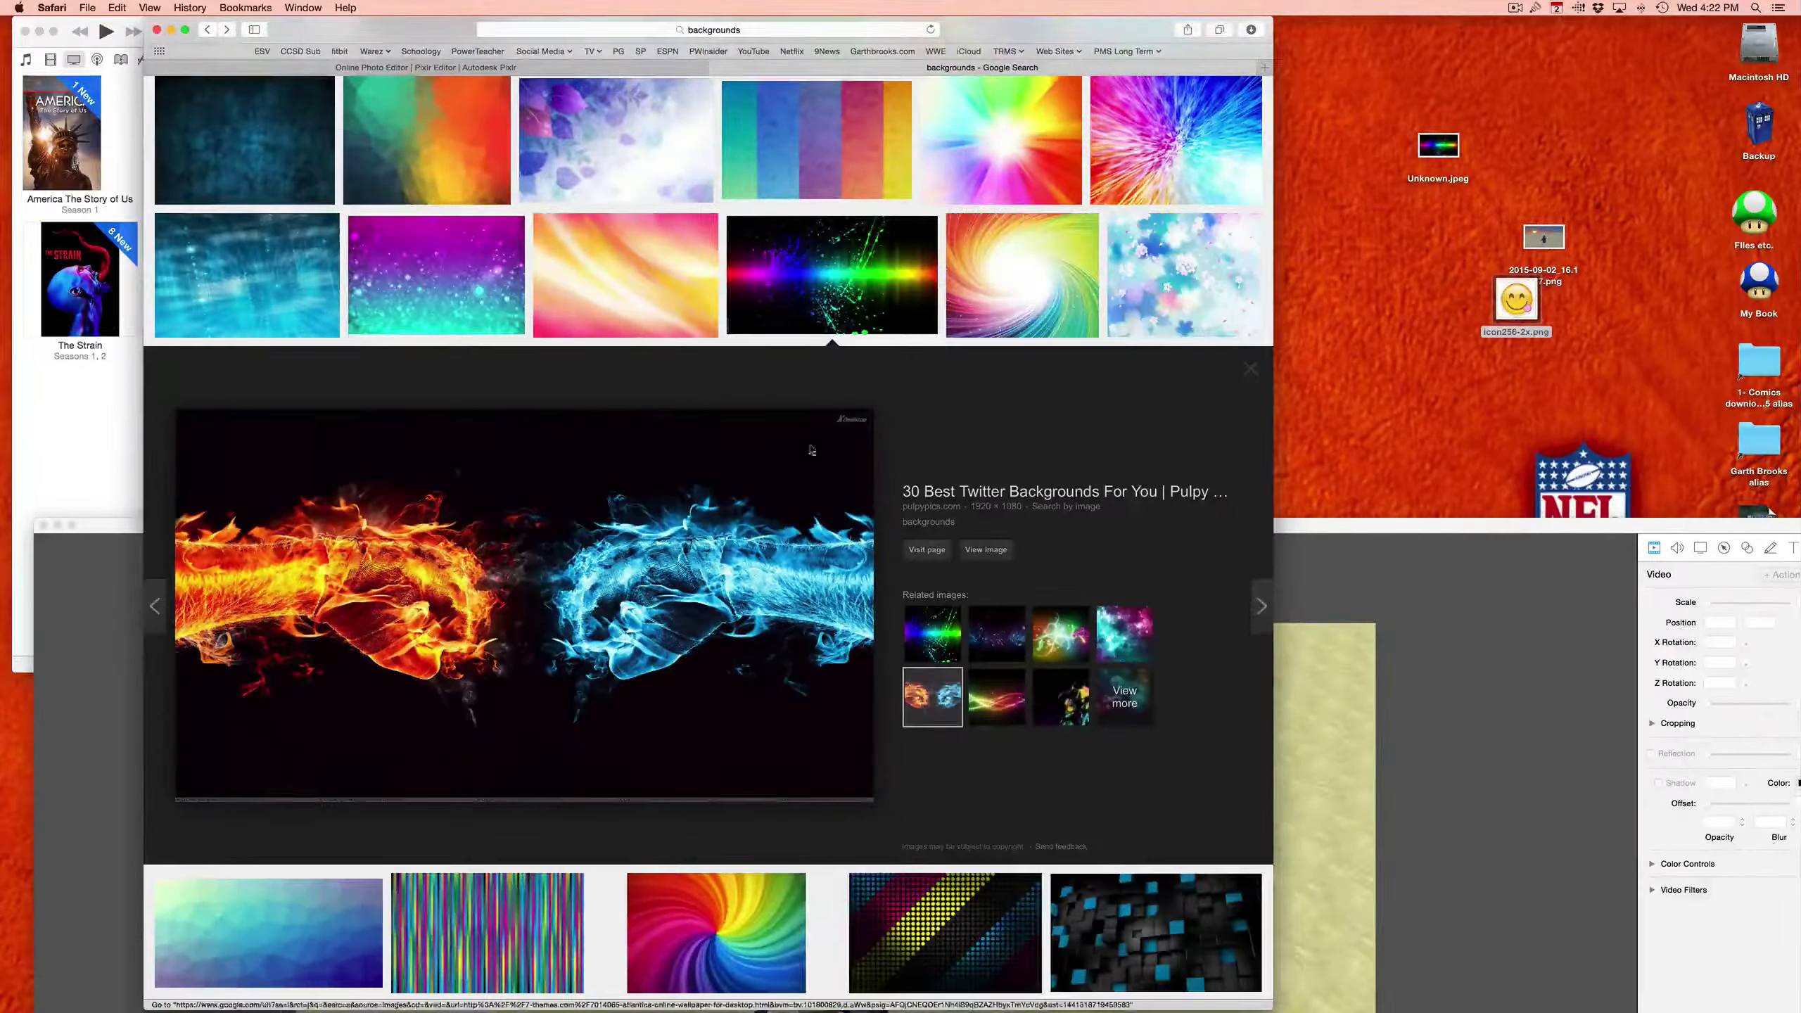
{"action": "left_click_drag", "start_coordinate": [967, 395], "coordinate": [1418, 259]}
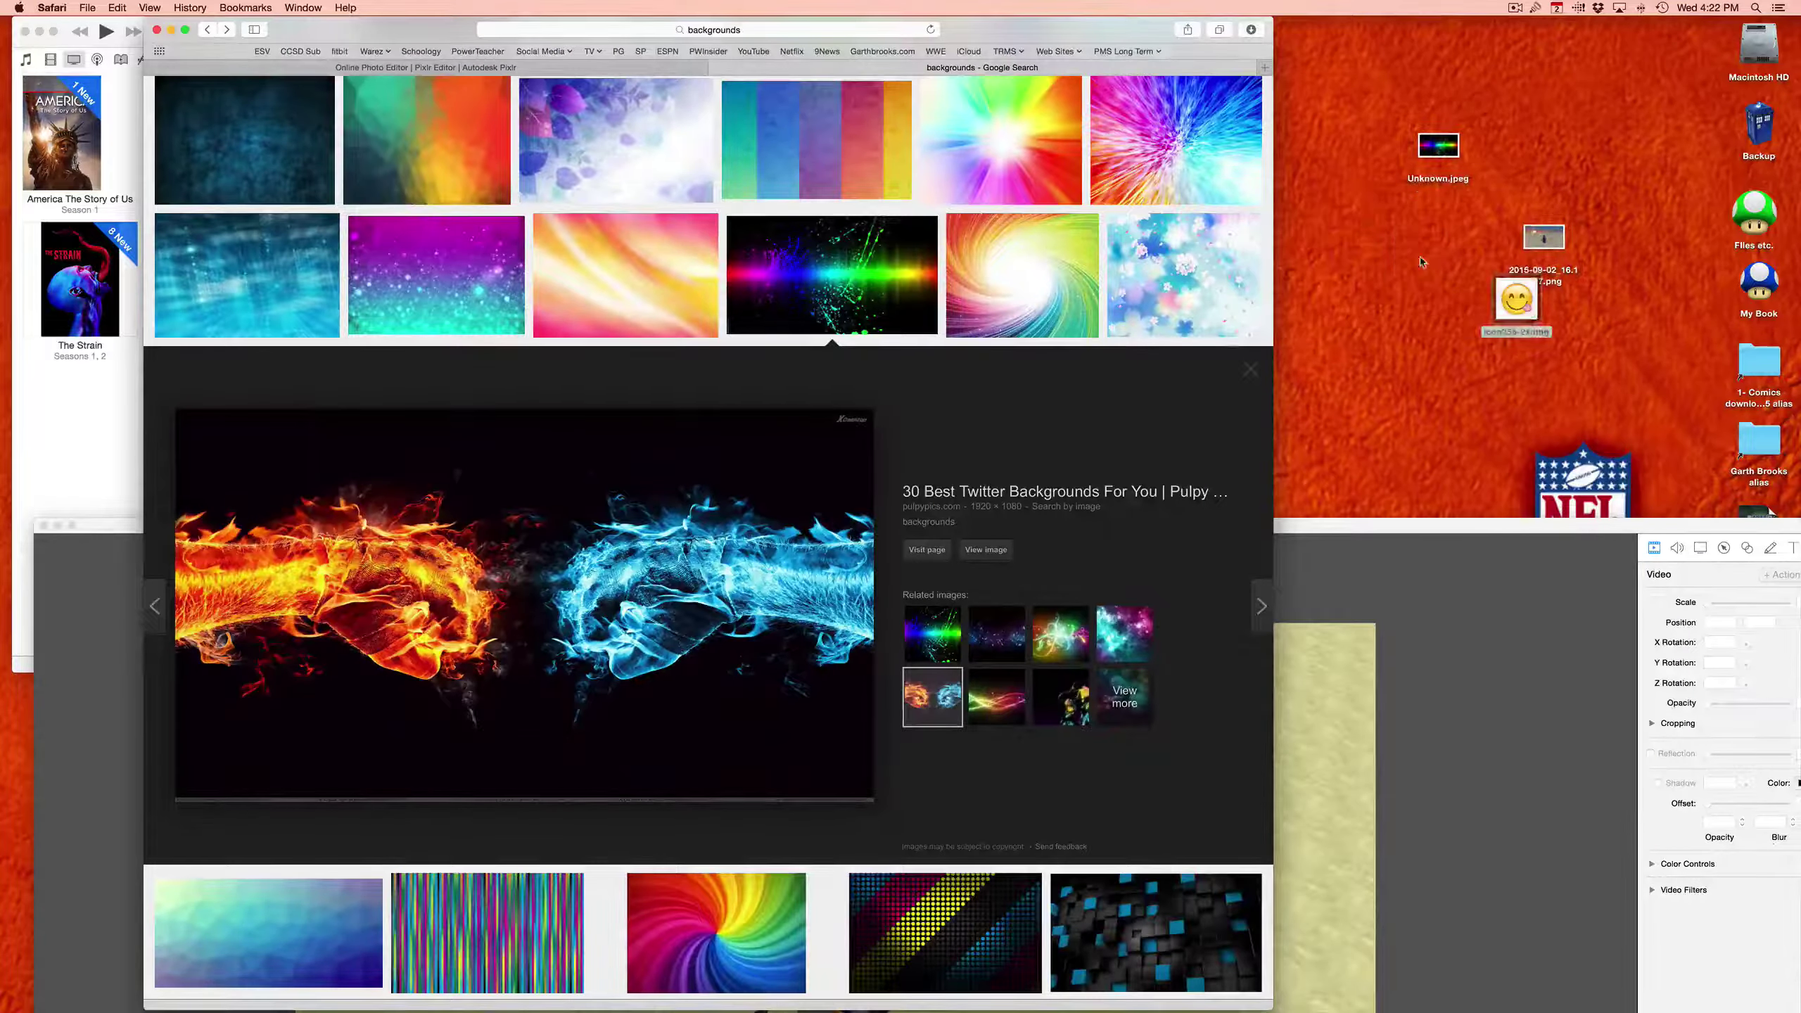
{"action": "left_click", "coordinate": [406, 69]}
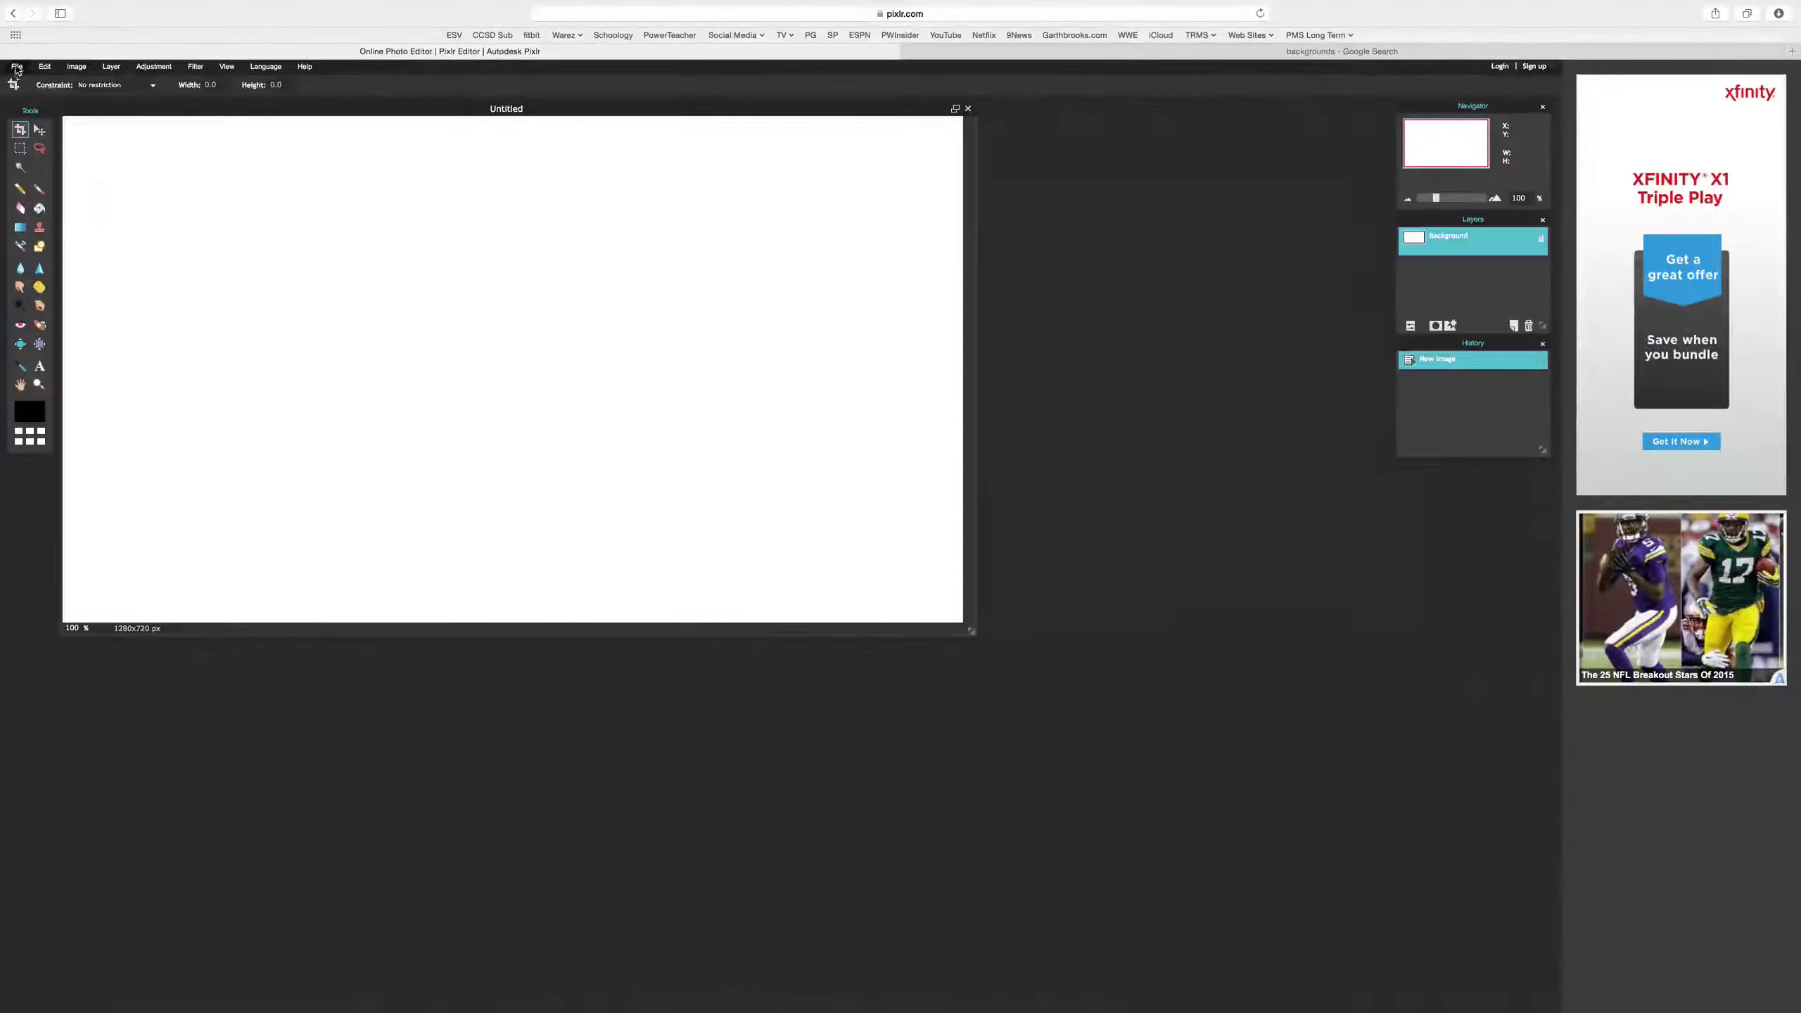
- Open the downloaded fire-and-ice wallpaper jpg (1920×1080) and select the entire image for copying
{"action": "left_click", "coordinate": [16, 66]}
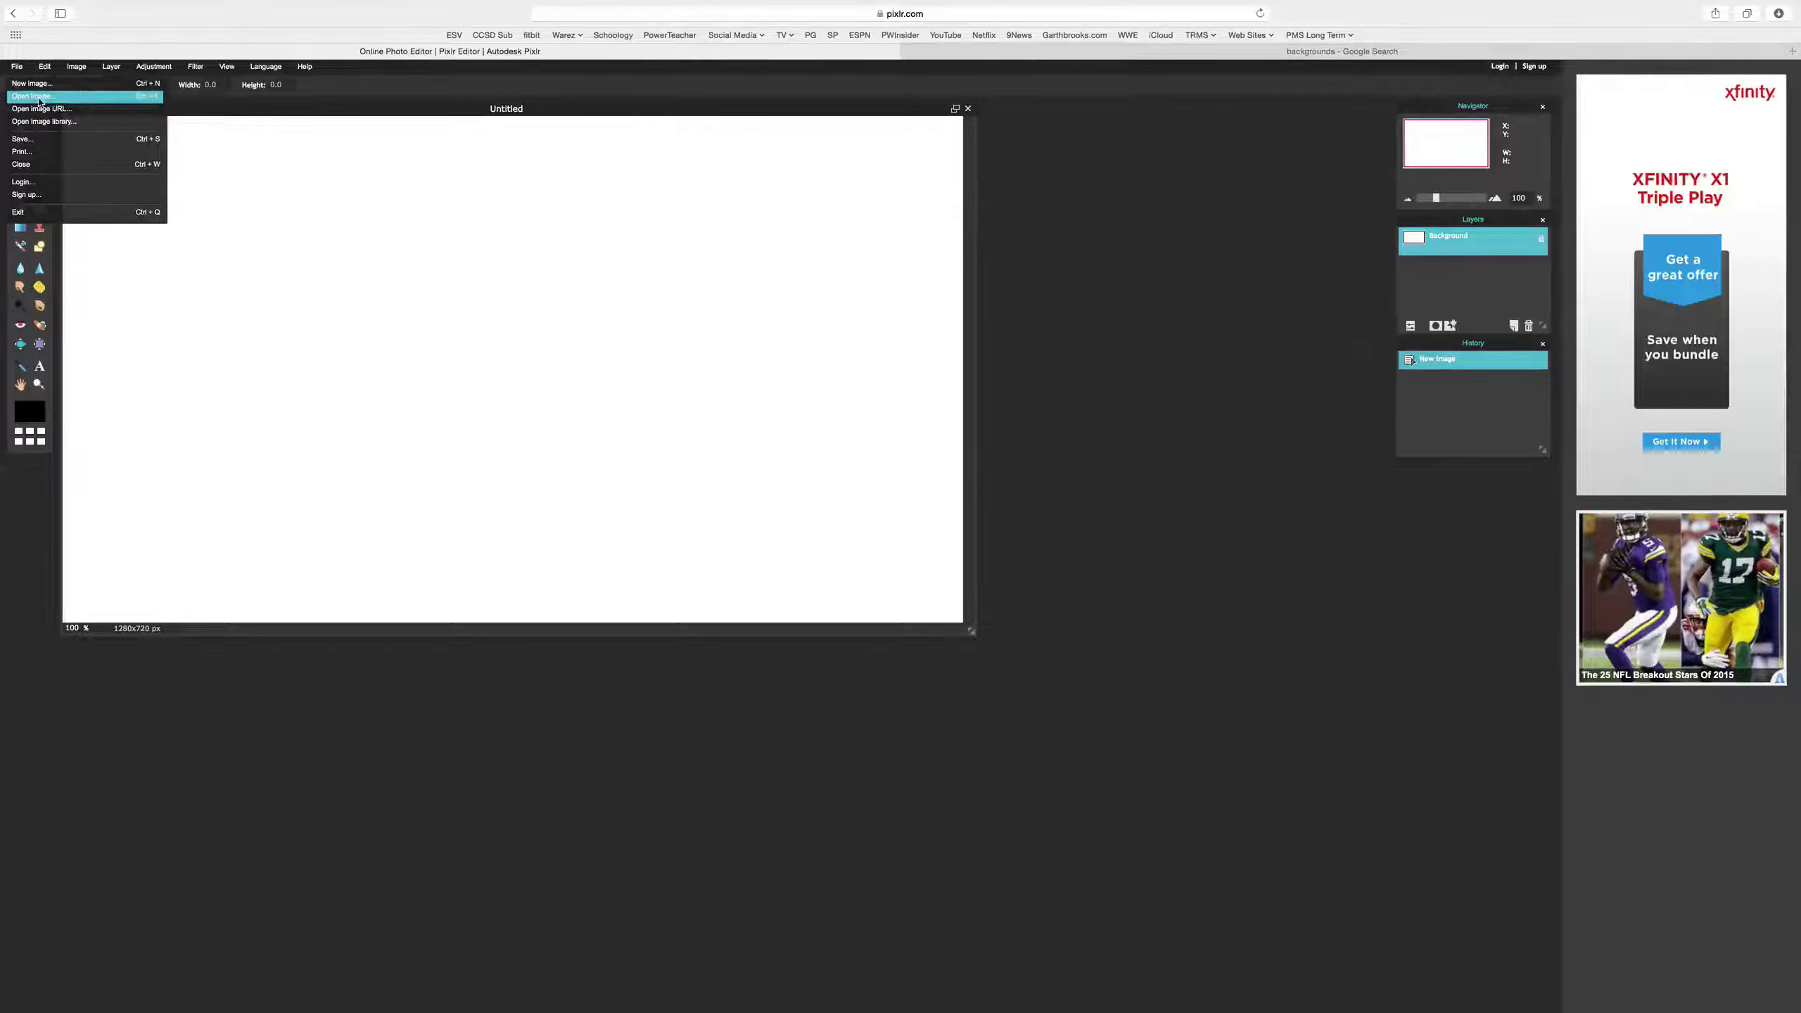
{"action": "left_click", "coordinate": [39, 97]}
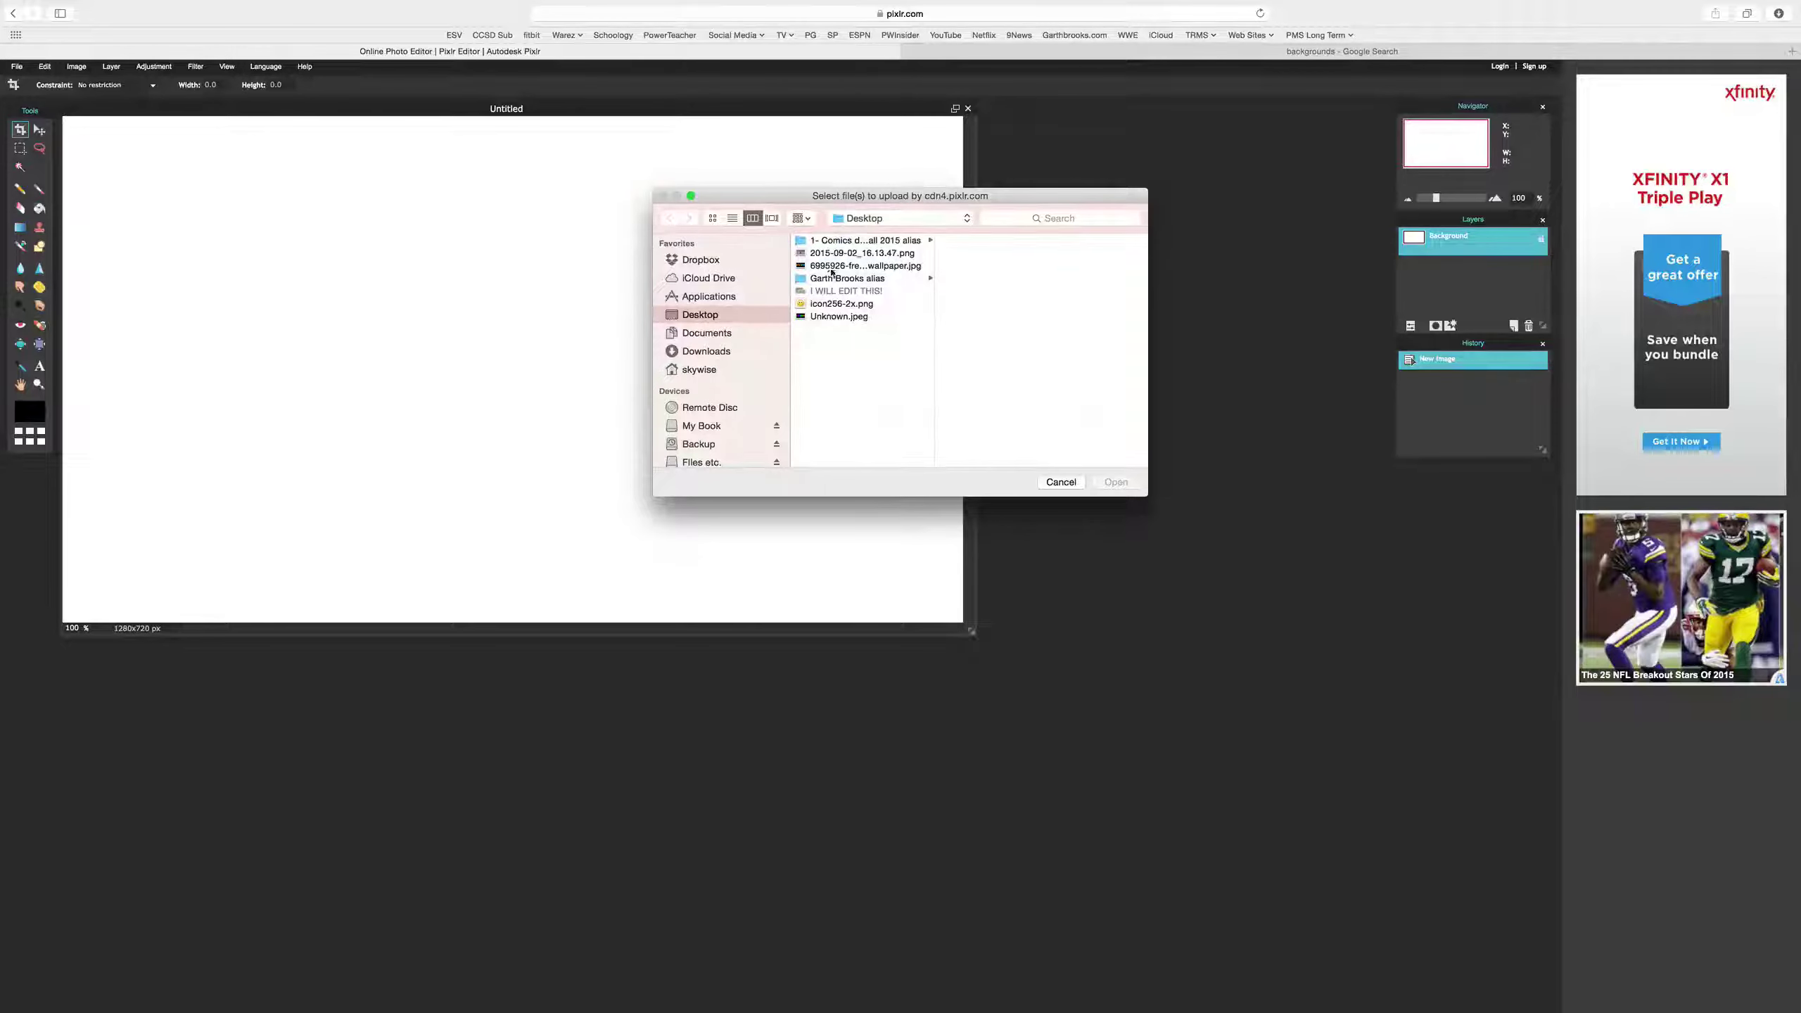
{"action": "left_click", "coordinate": [831, 267]}
{"action": "left_click", "coordinate": [1117, 483]}
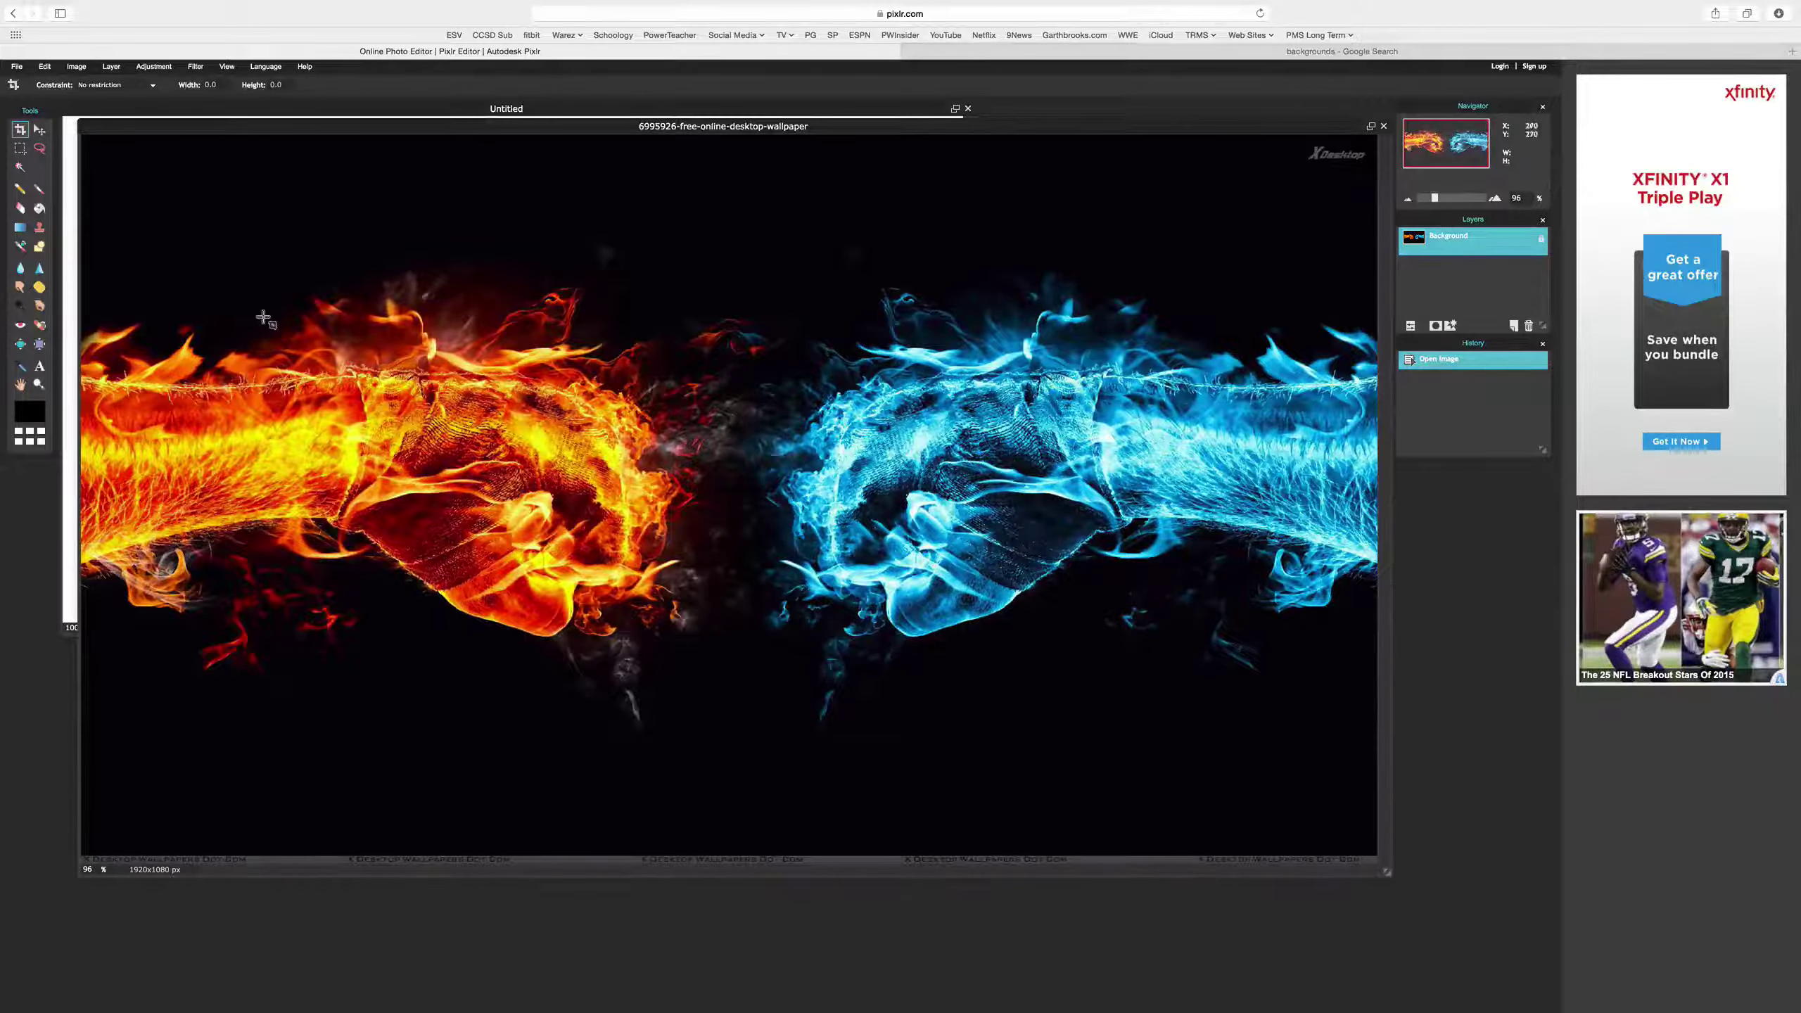
{"action": "key", "text": "a"}
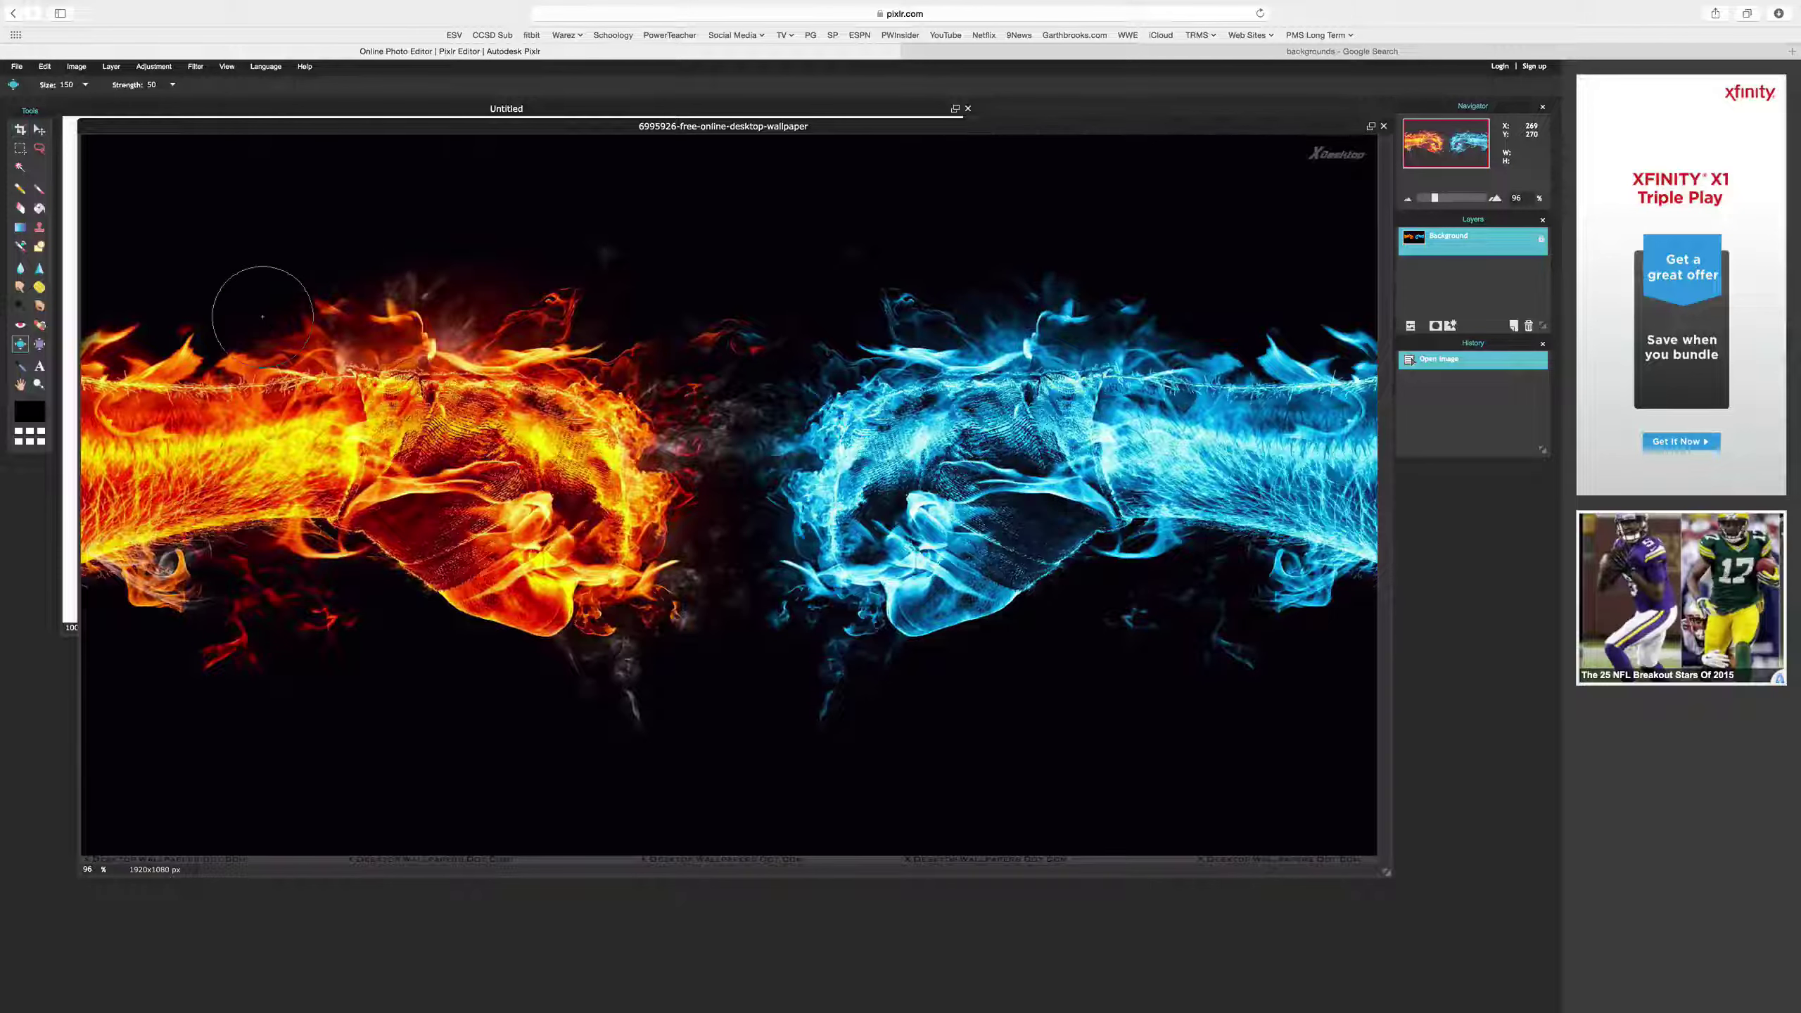
{"action": "key", "text": "super+a"}
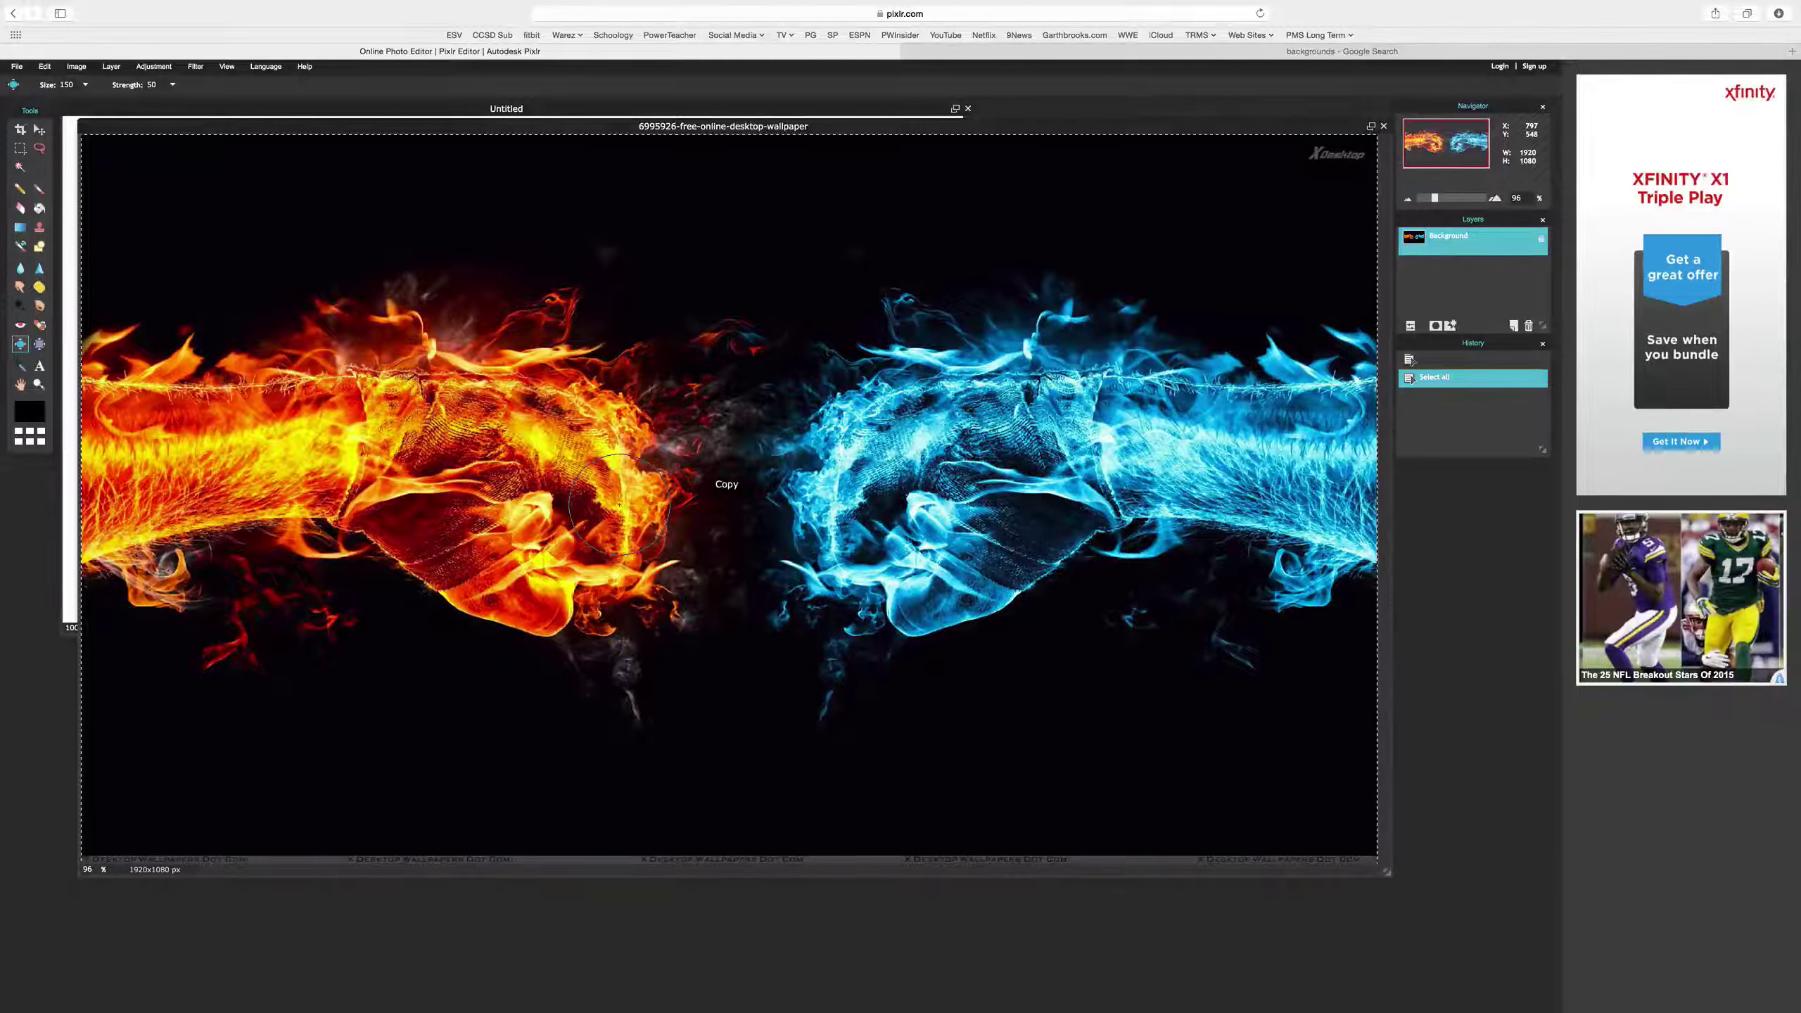
- Drop the fire-and-ice image into the Untitled canvas as Layer 1 and move it up-left
{"action": "left_click", "coordinate": [71, 215]}
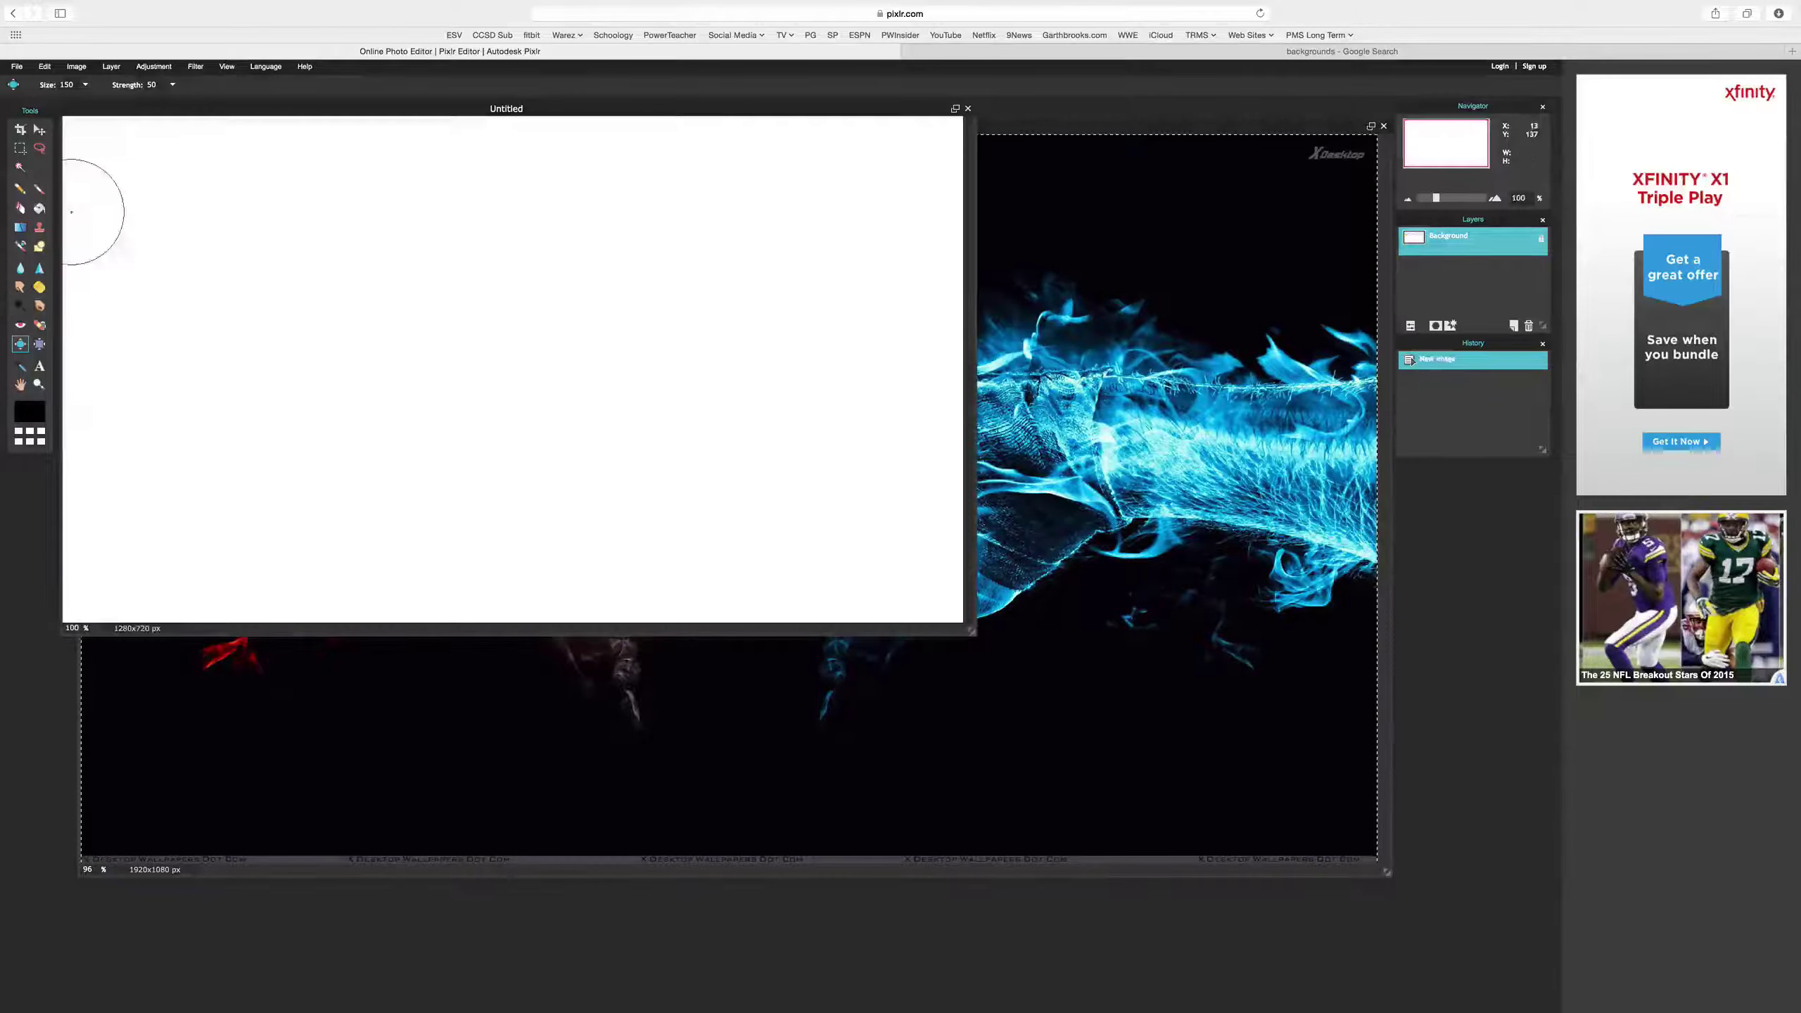
{"action": "left_click", "coordinate": [39, 130]}
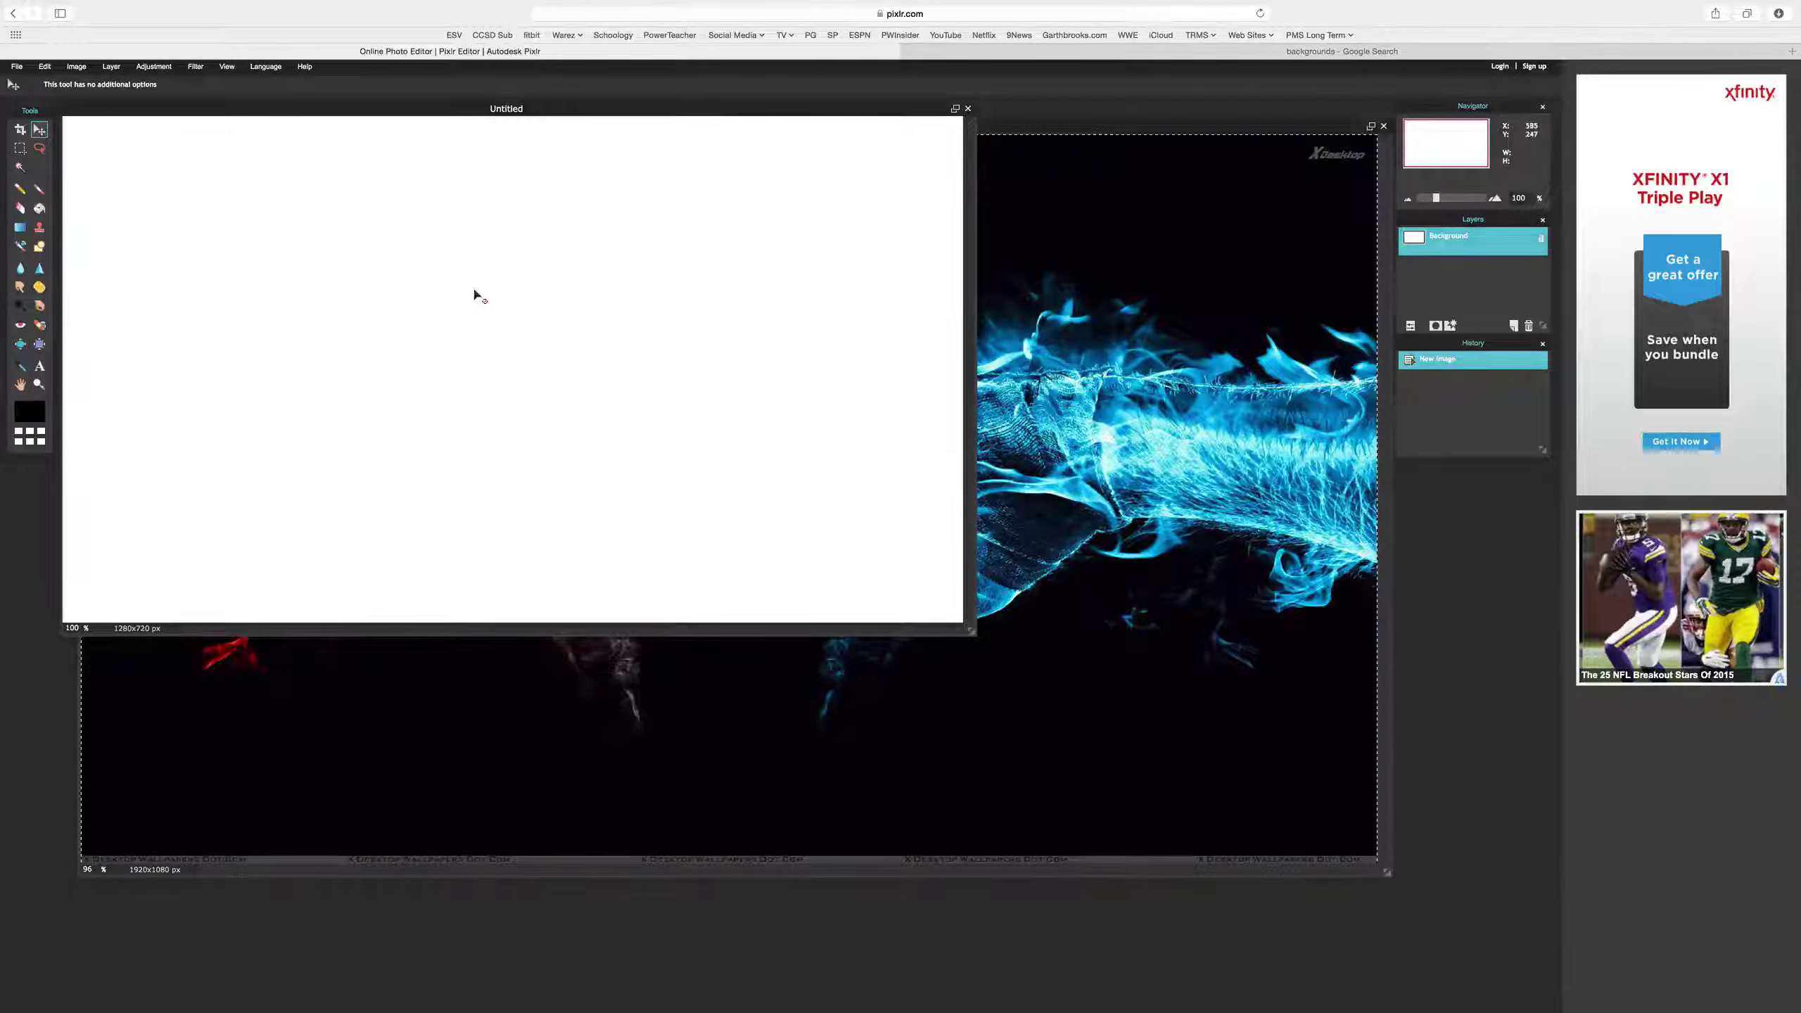
{"action": "left_click_drag", "start_coordinate": [473, 292], "coordinate": [475, 294]}
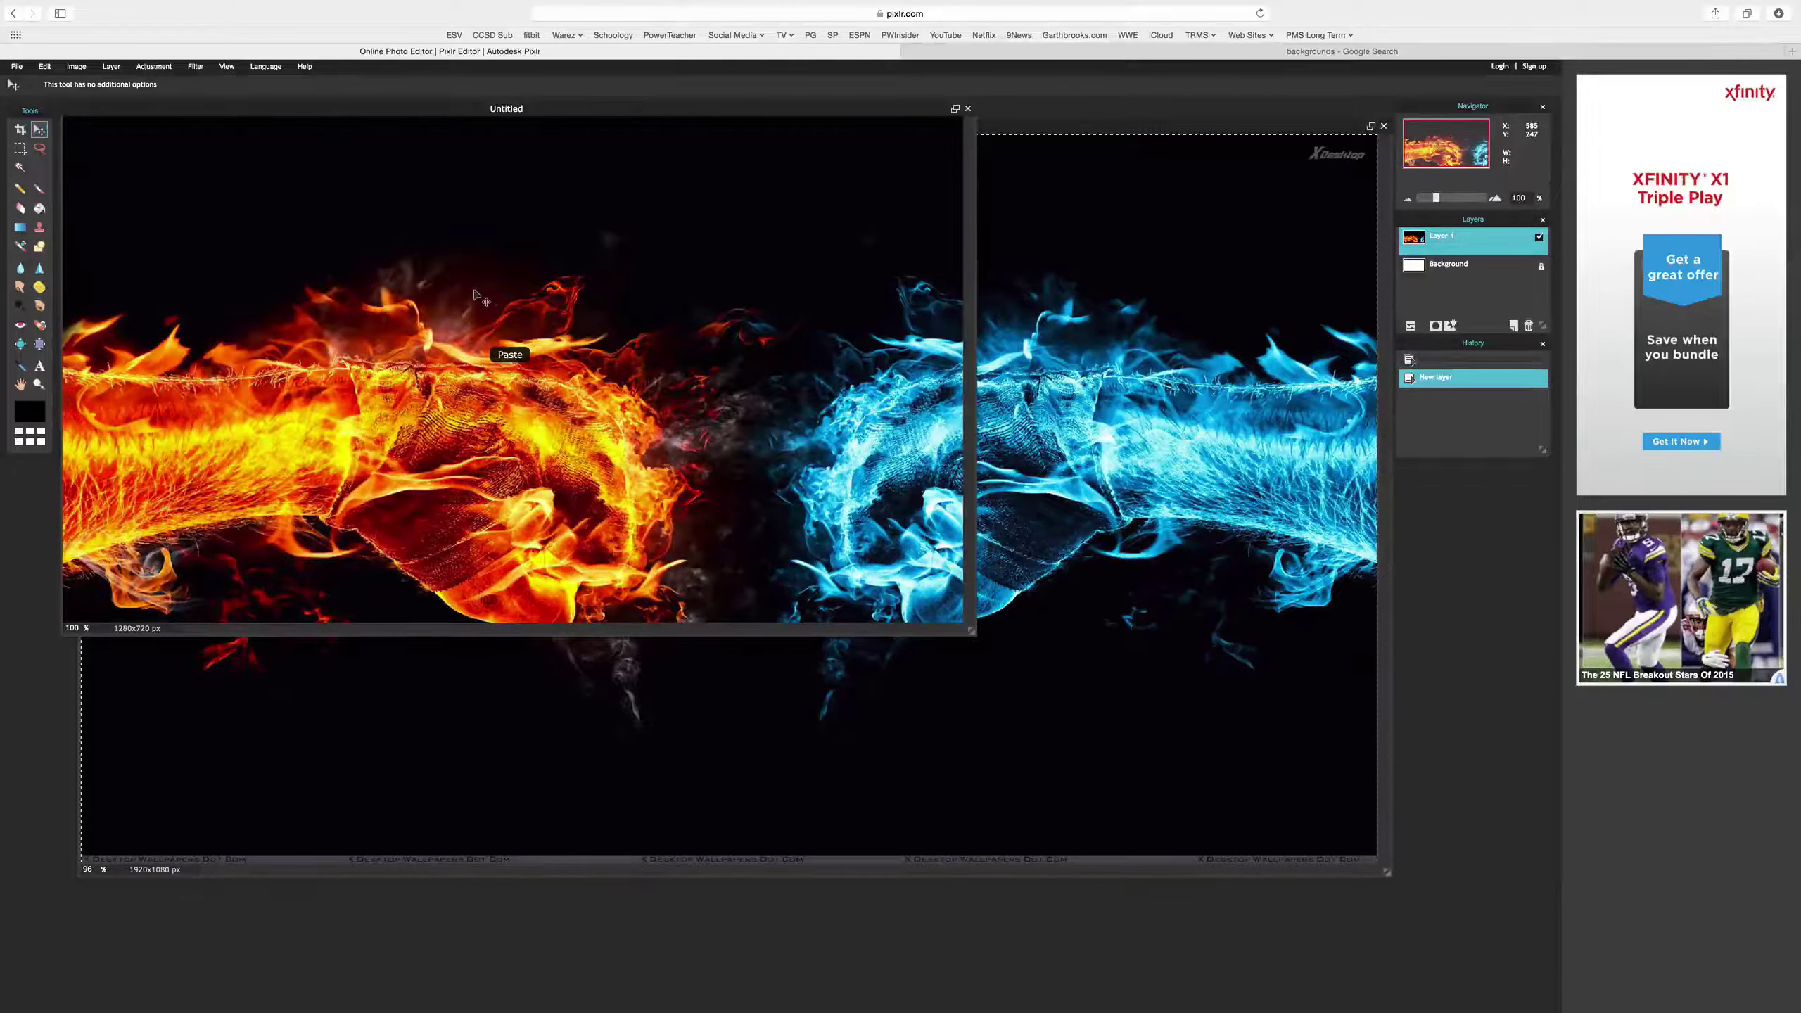
{"action": "left_click_drag", "start_coordinate": [560, 347], "coordinate": [328, 269]}
- Free-transform the wallpaper to fill the 1280×720 canvas, then close the original without saving
{"action": "left_click", "coordinate": [46, 66]}
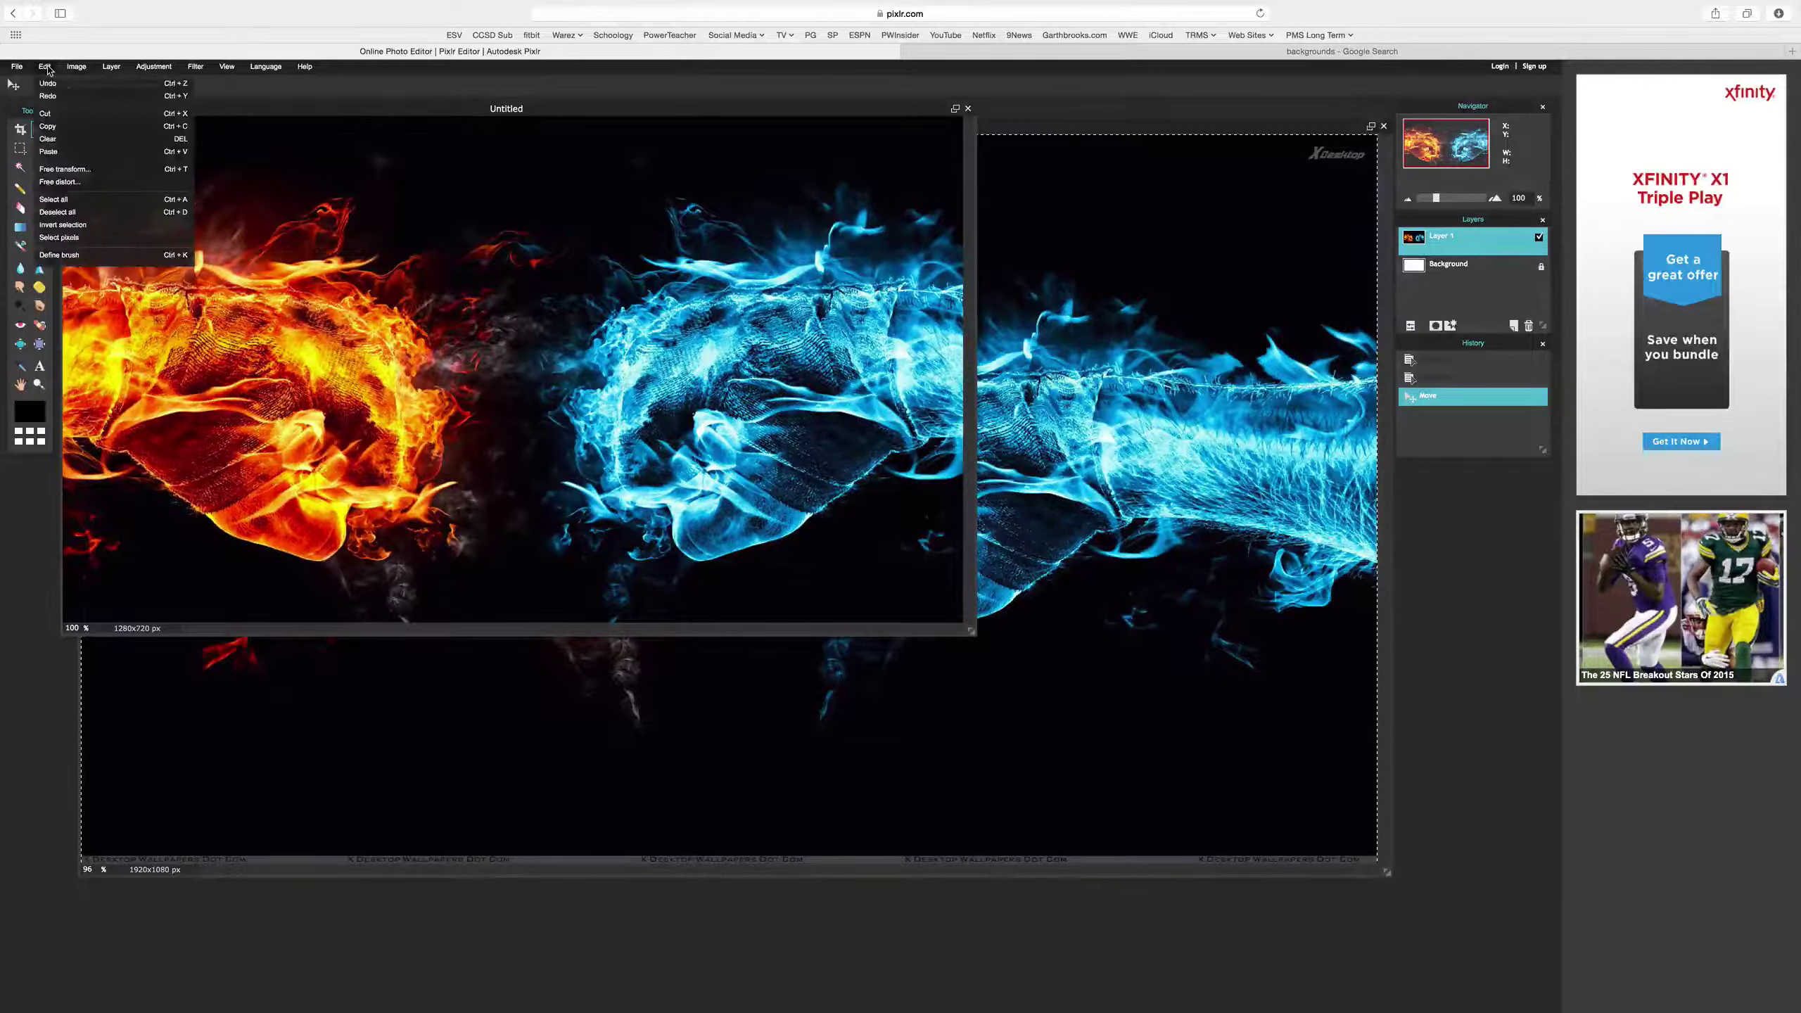
{"action": "left_click", "coordinate": [75, 176]}
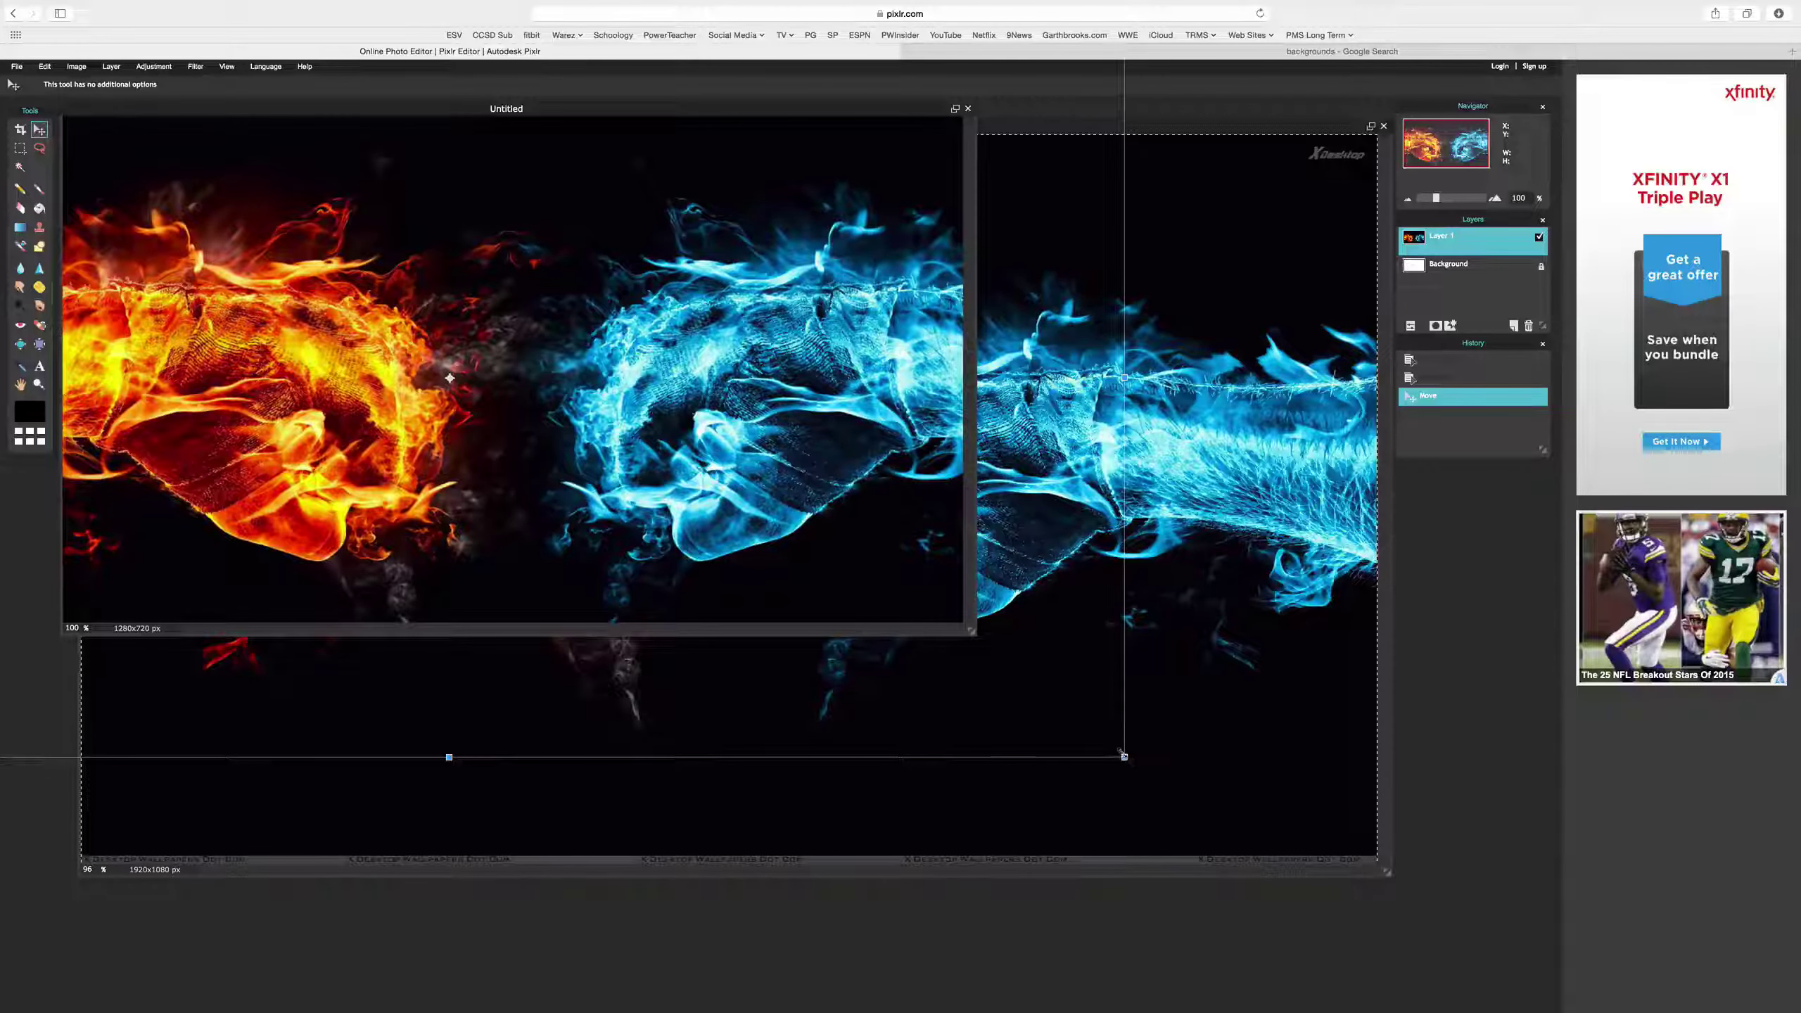
{"action": "left_click_drag", "start_coordinate": [1123, 756], "coordinate": [948, 653]}
{"action": "left_click_drag", "start_coordinate": [630, 482], "coordinate": [640, 449]}
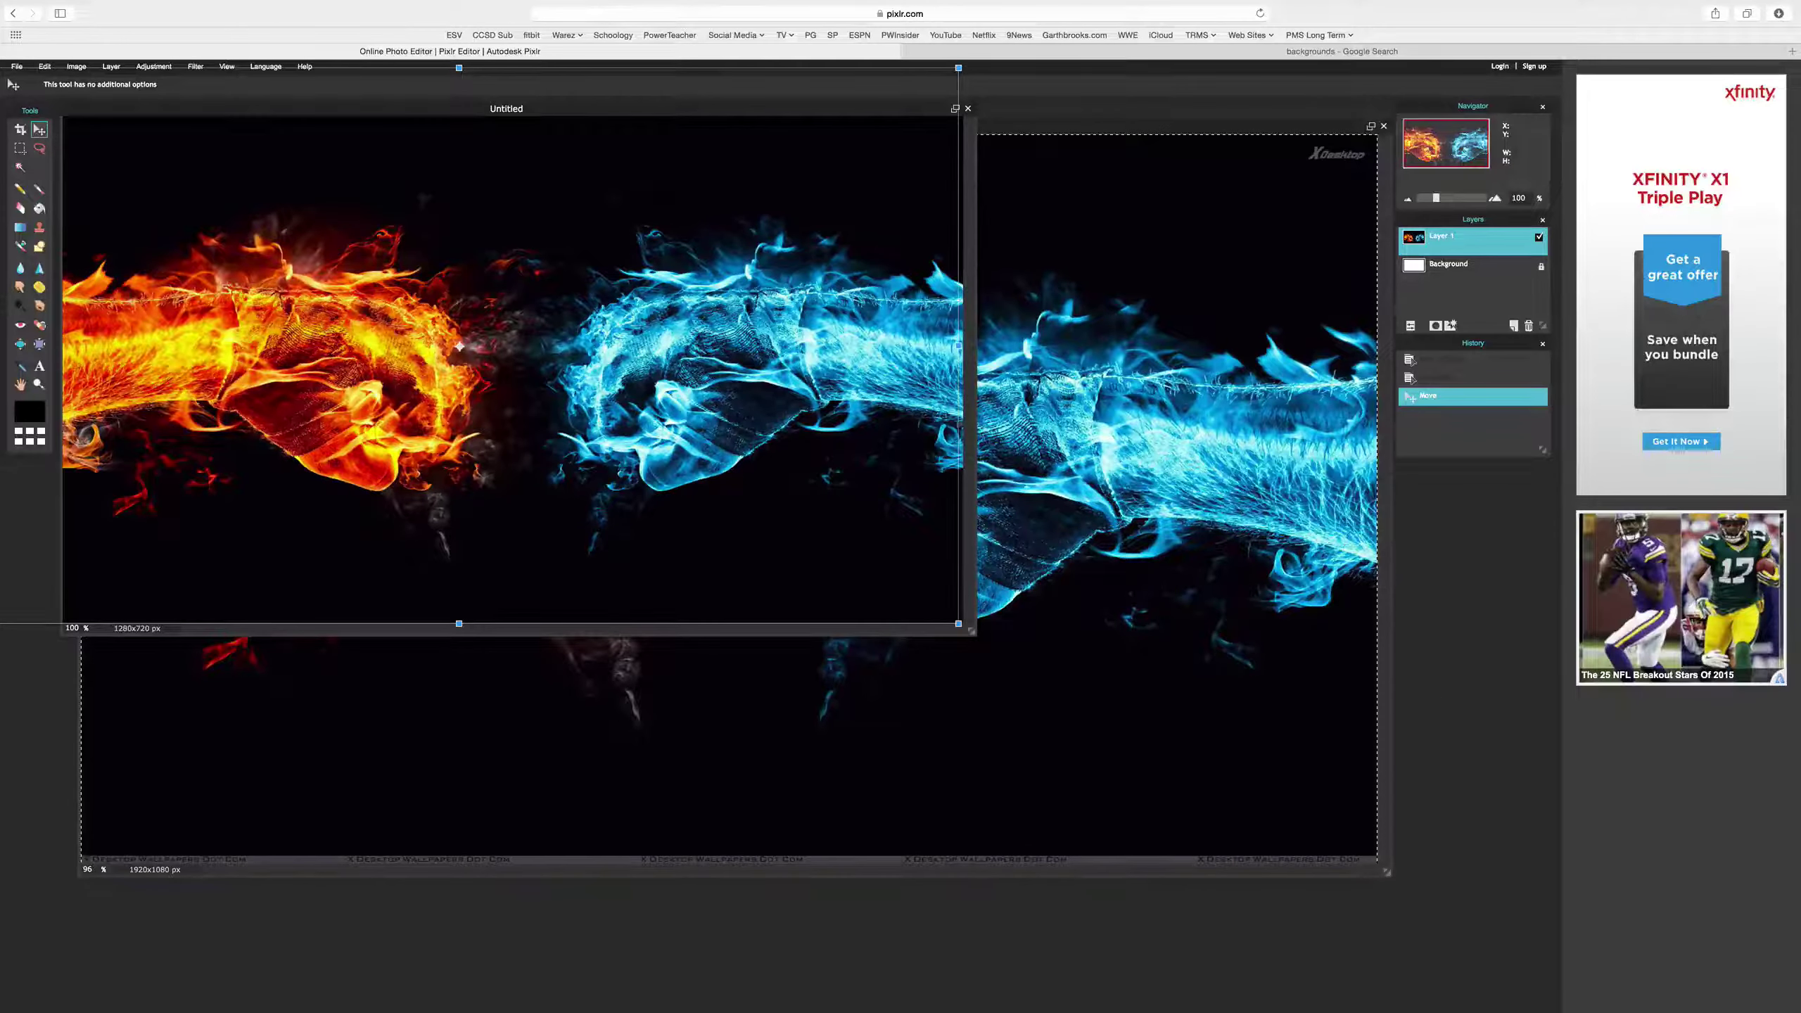
{"action": "left_click", "coordinate": [1467, 595]}
{"action": "left_click", "coordinate": [735, 565]}
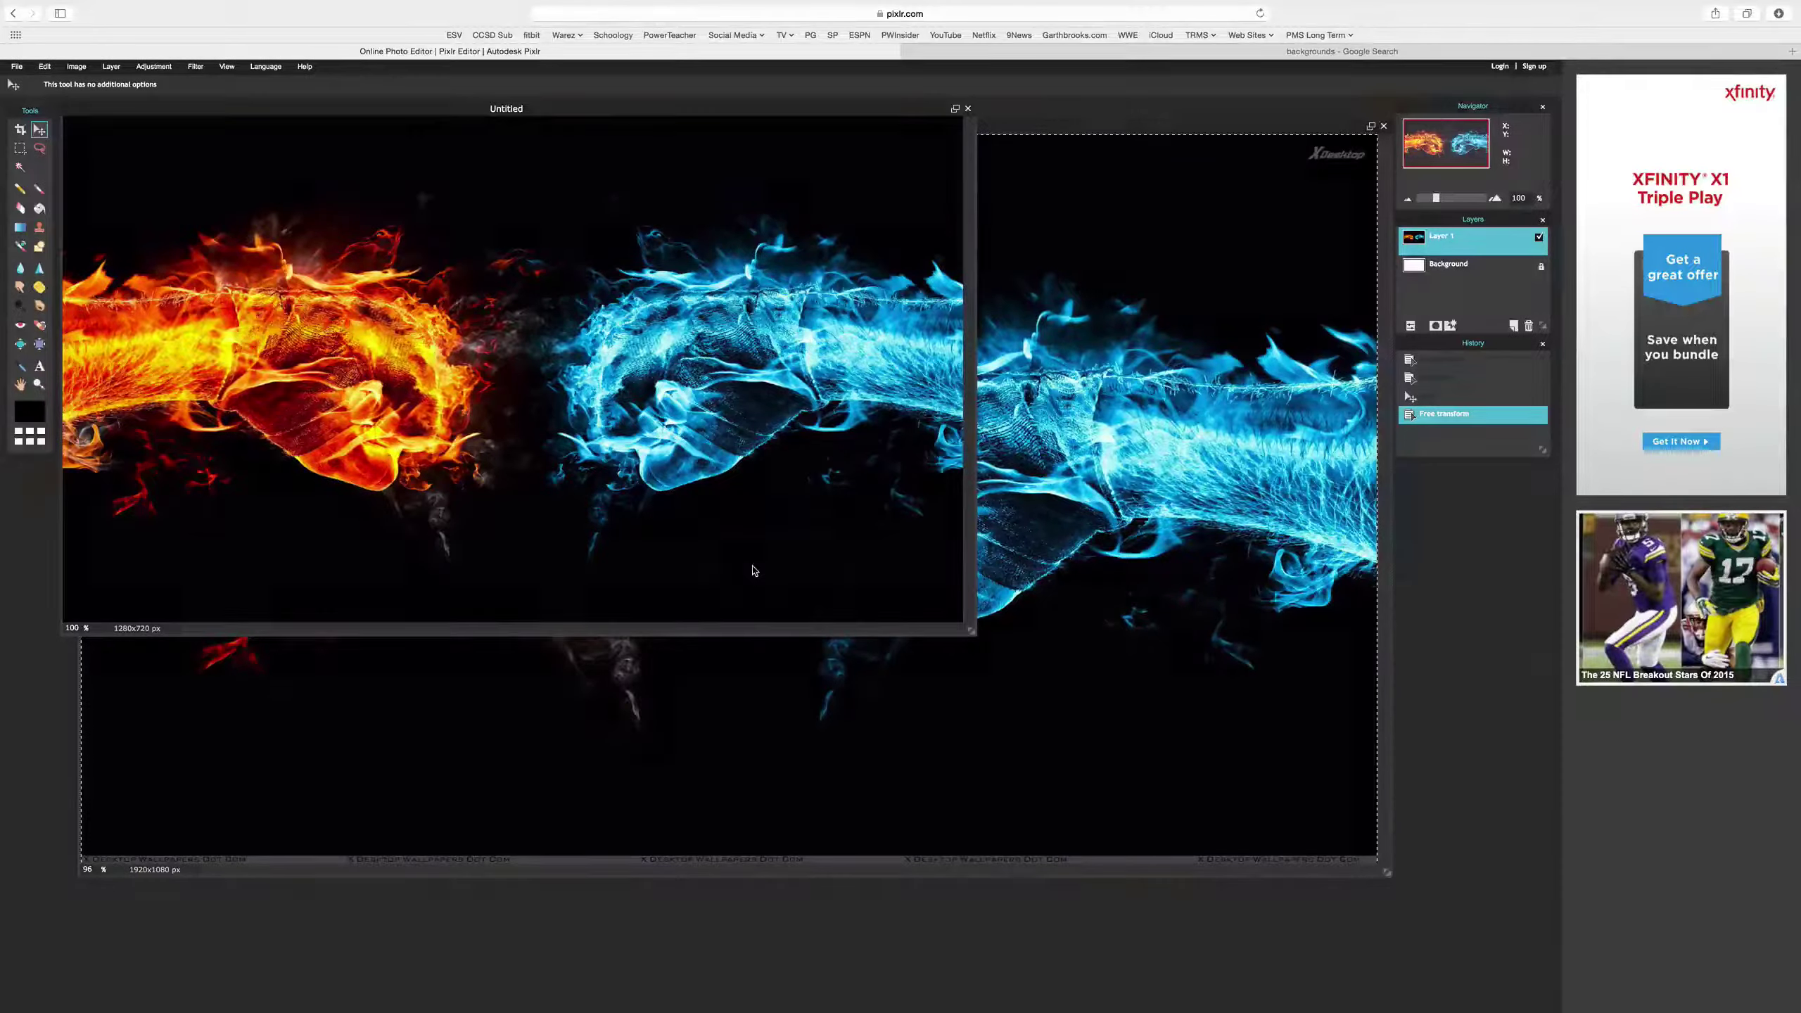
{"action": "left_click", "coordinate": [1383, 125]}
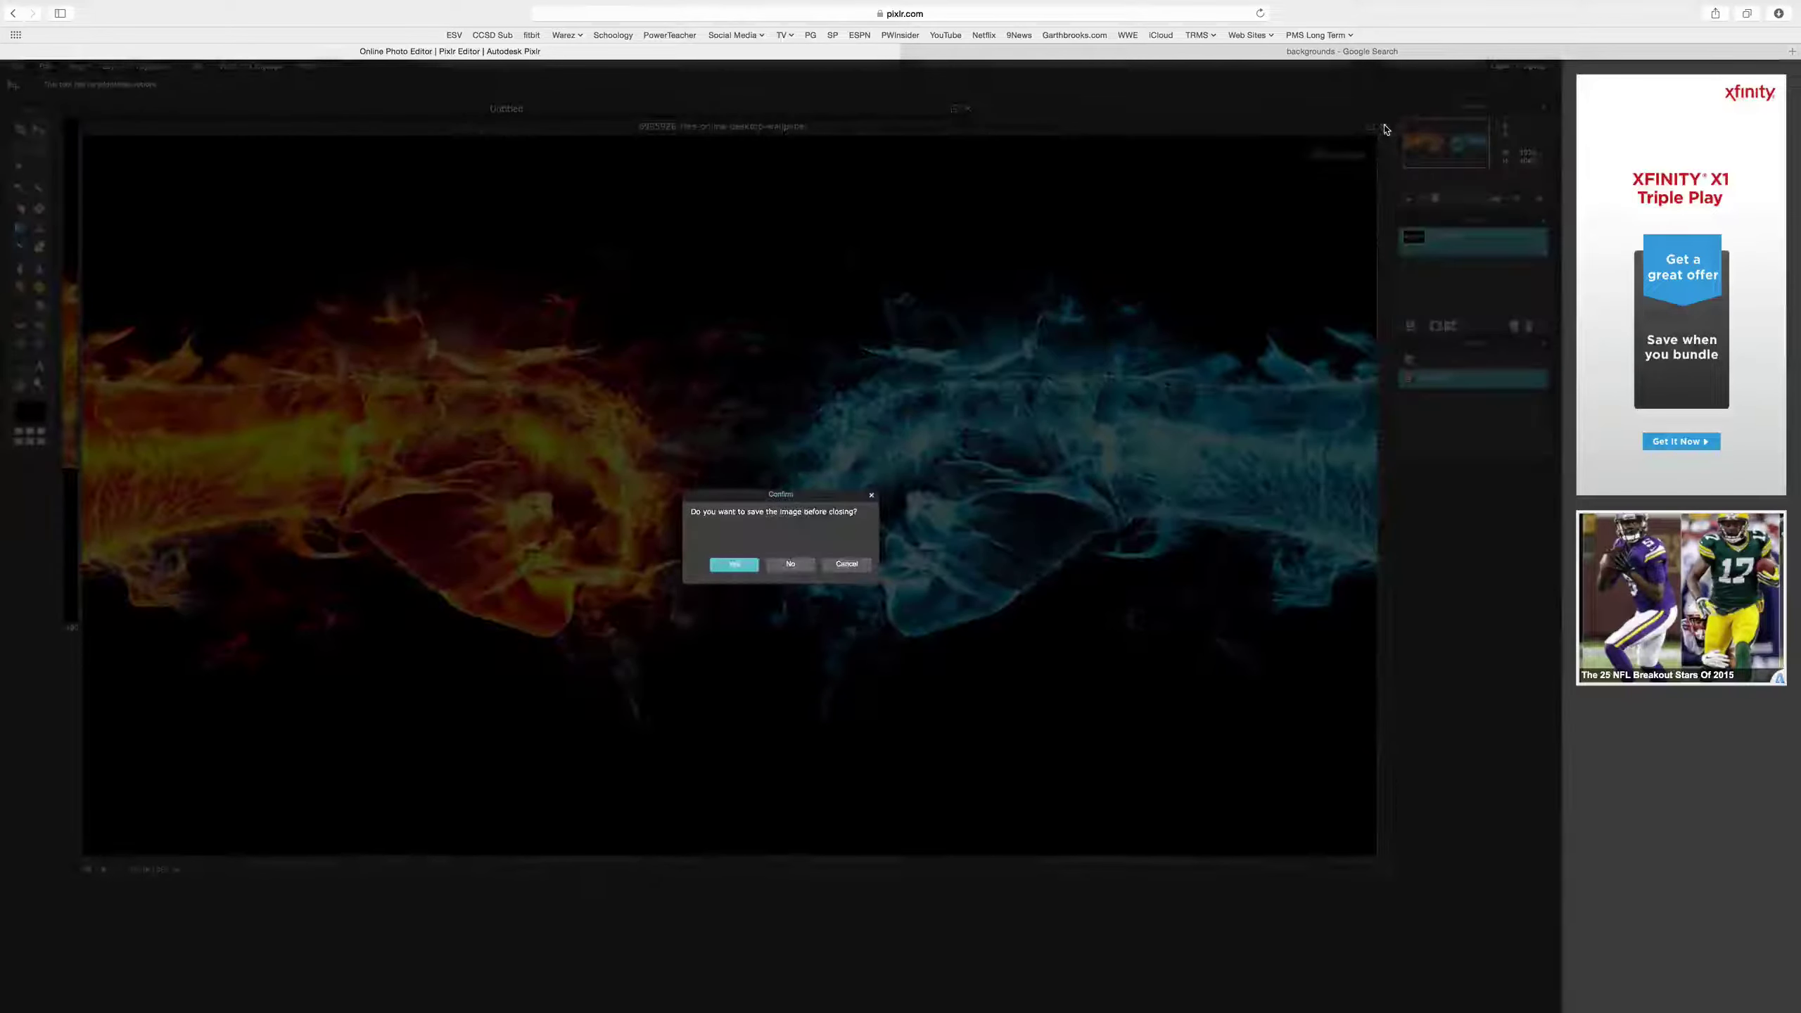
{"action": "left_click", "coordinate": [789, 565]}
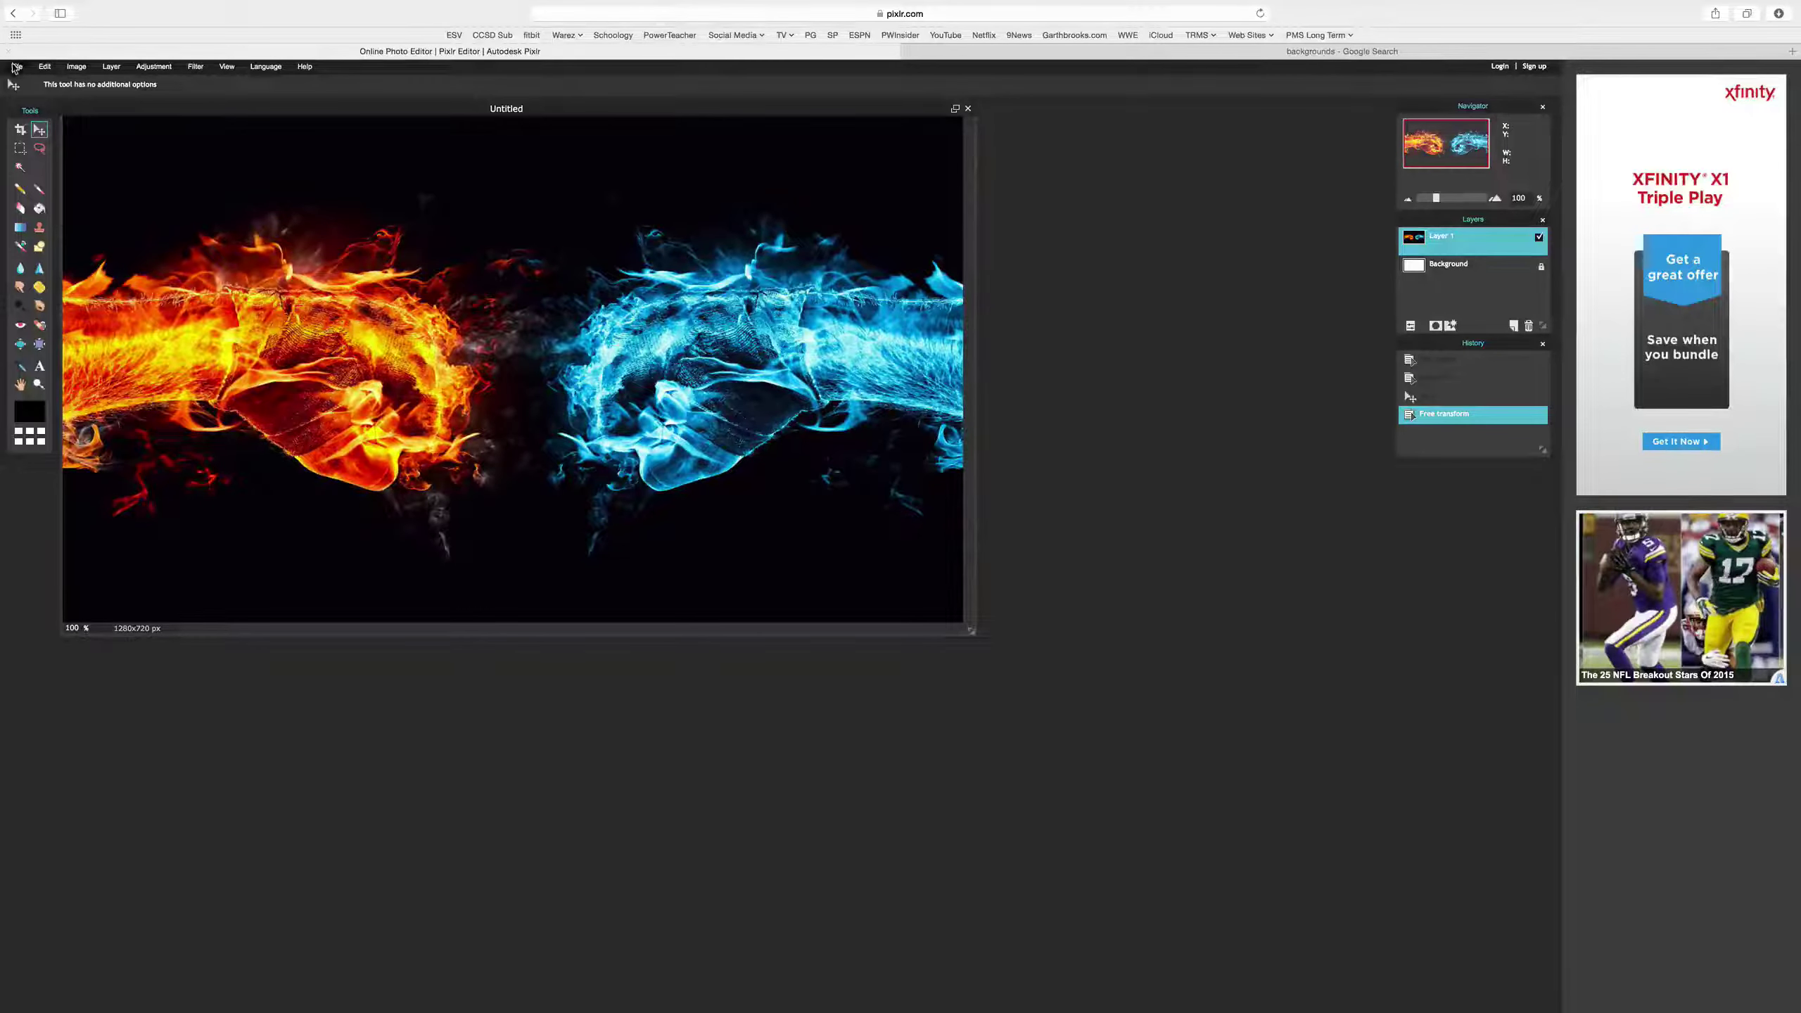
{"action": "left_click", "coordinate": [14, 67]}
{"action": "left_click", "coordinate": [28, 92]}
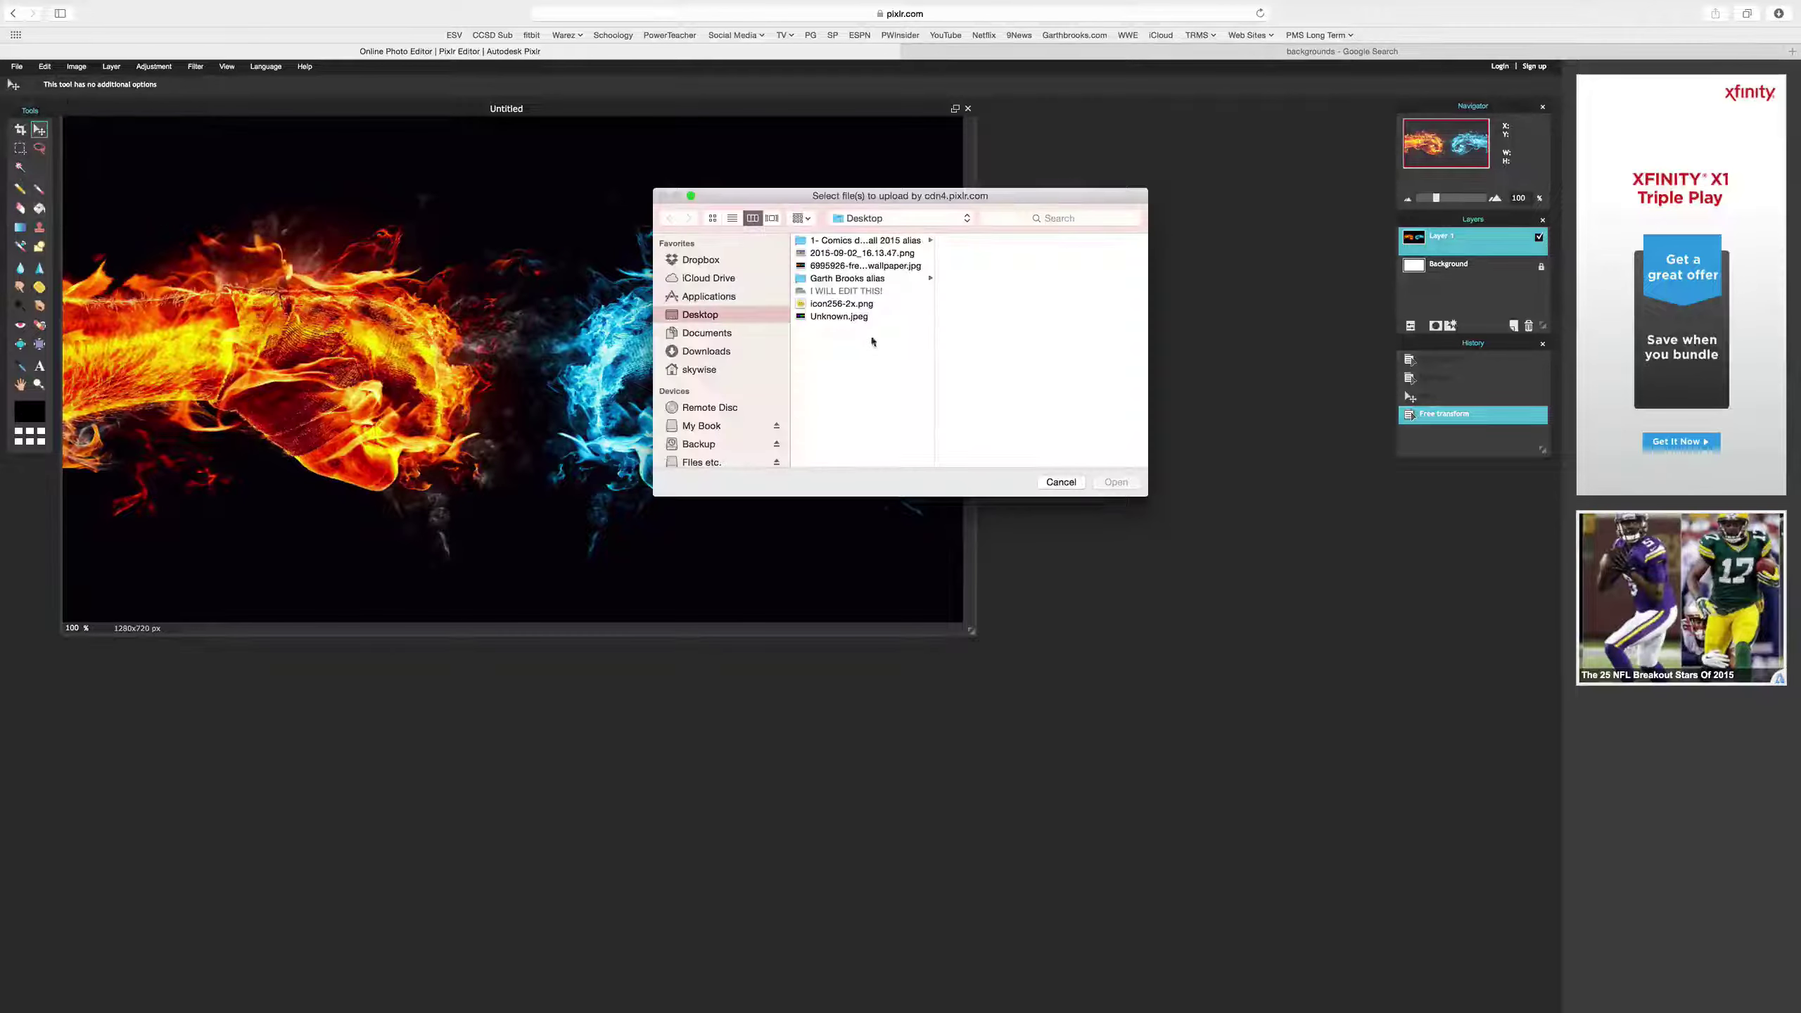
{"action": "left_click", "coordinate": [843, 305]}
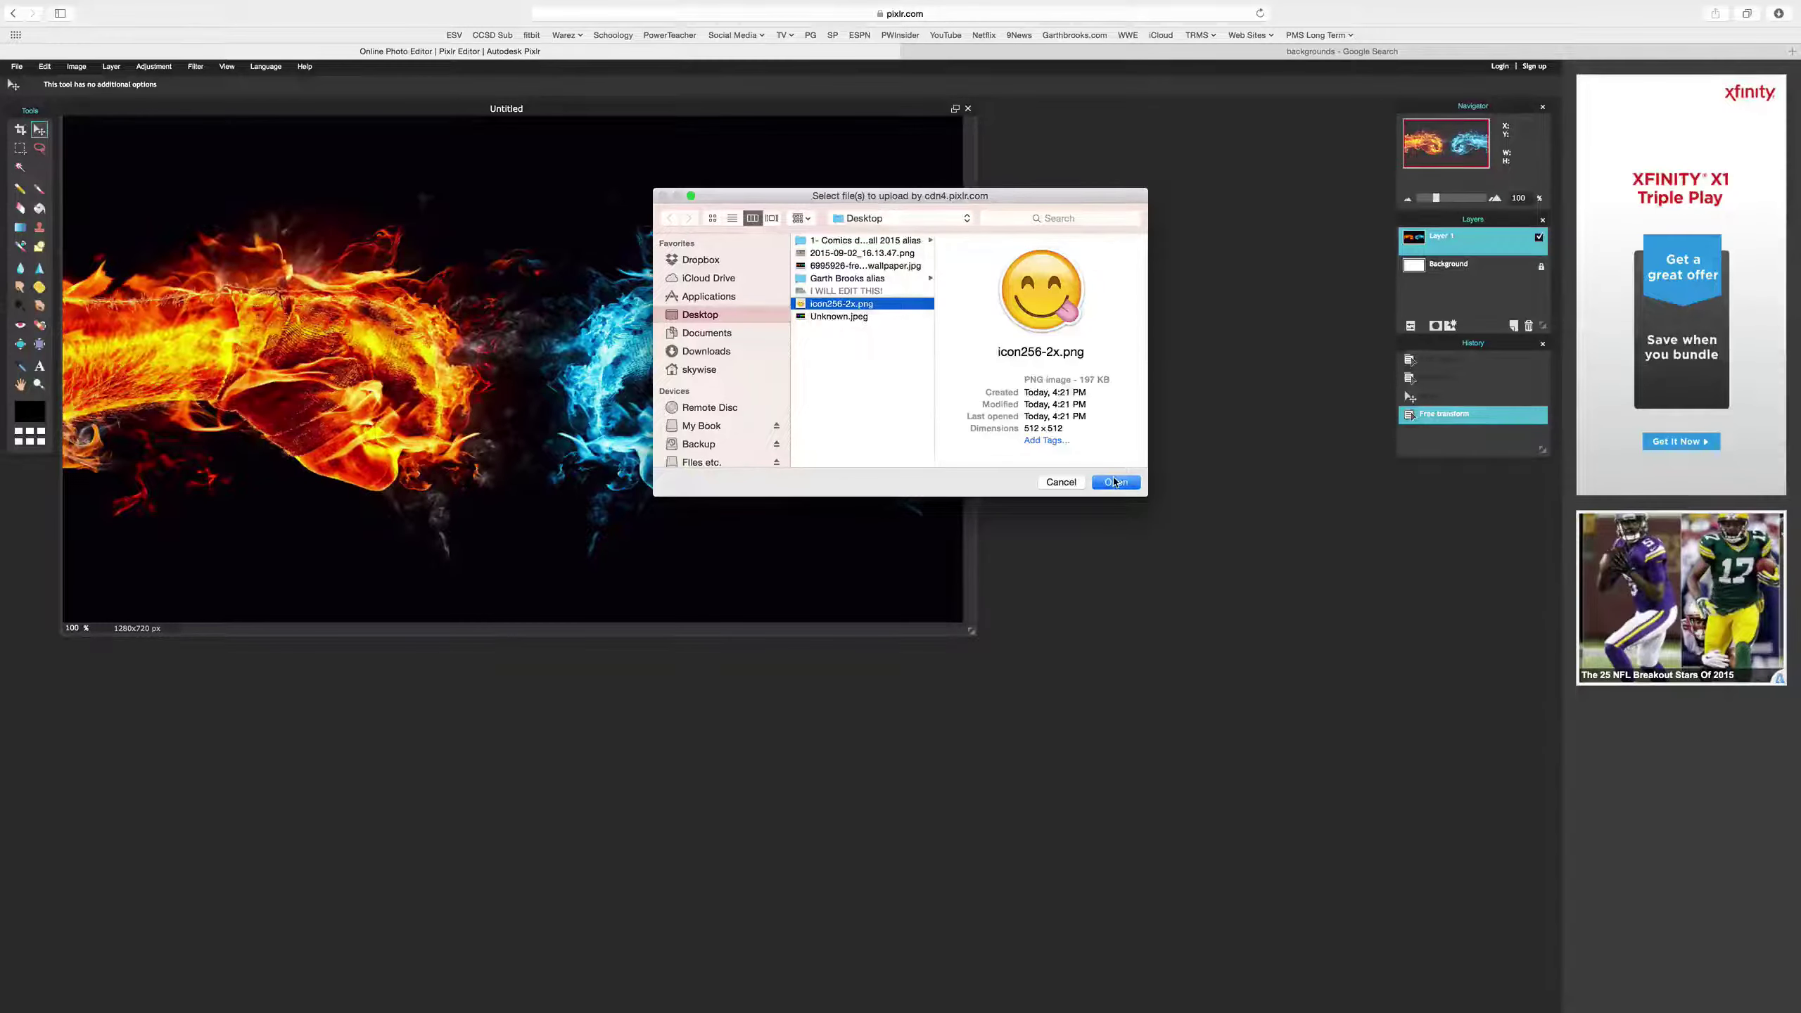
{"action": "left_click", "coordinate": [1115, 482]}
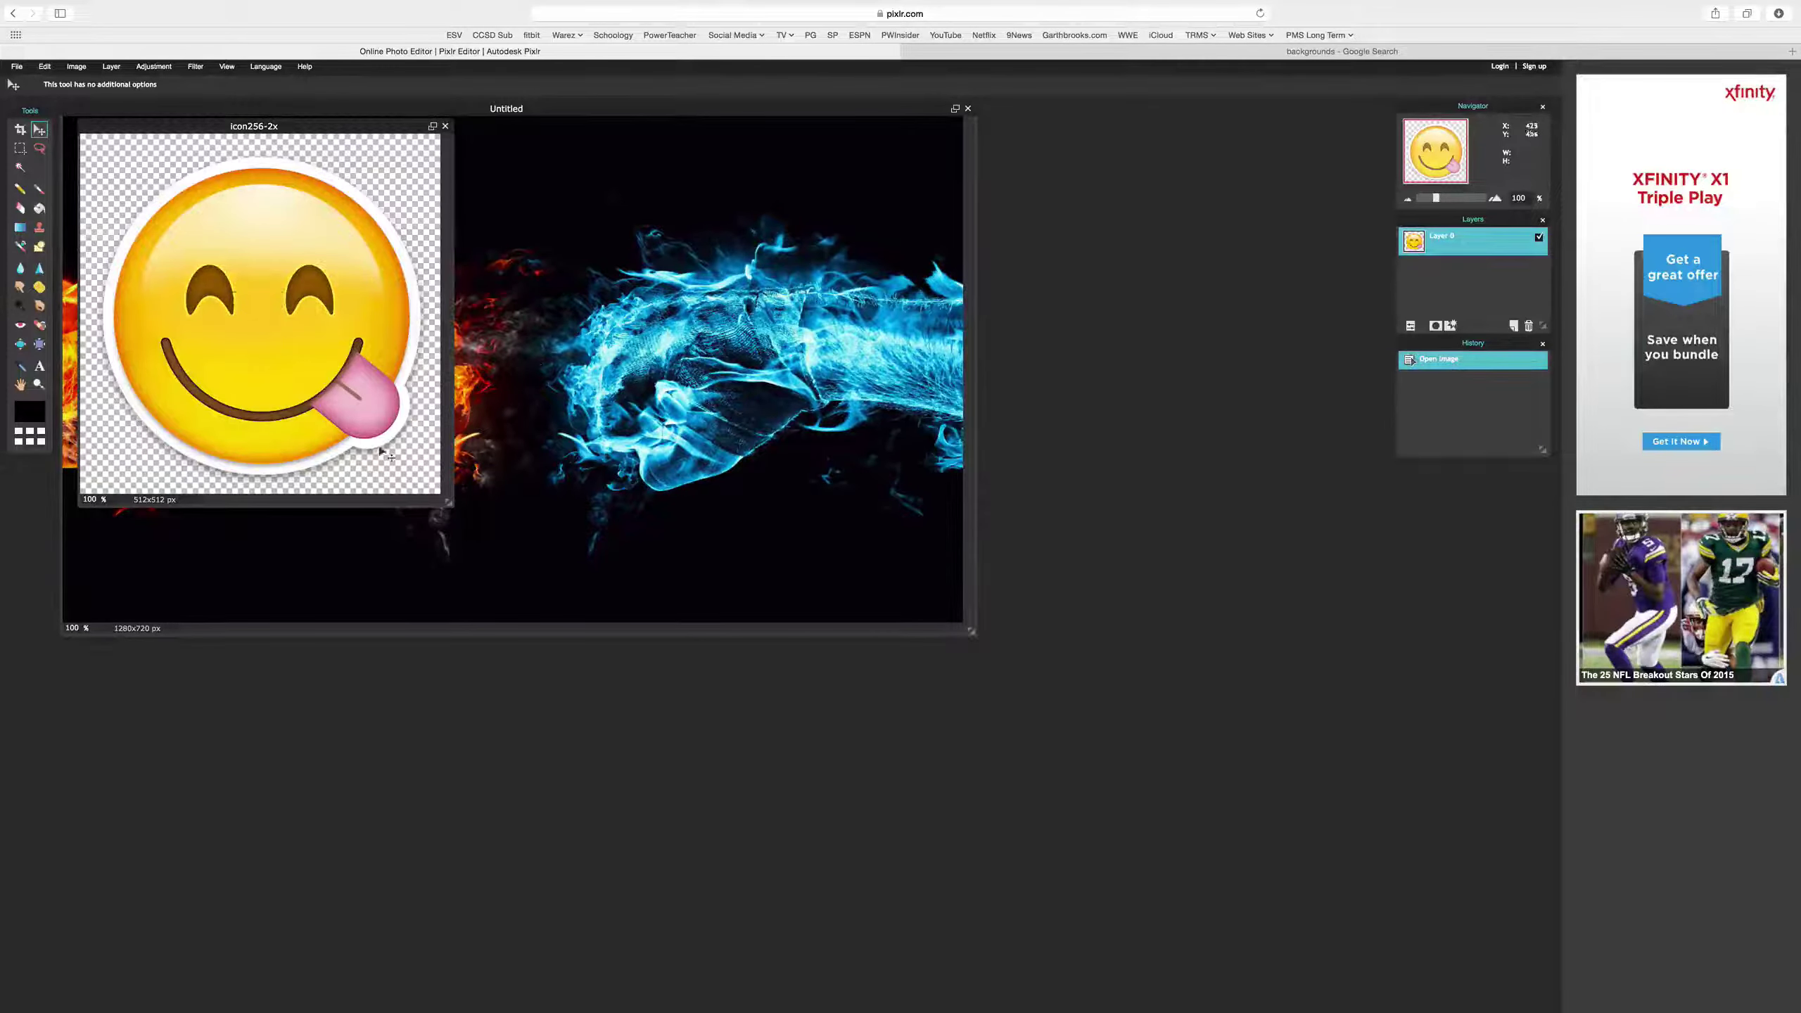
{"action": "key", "text": "super+a"}
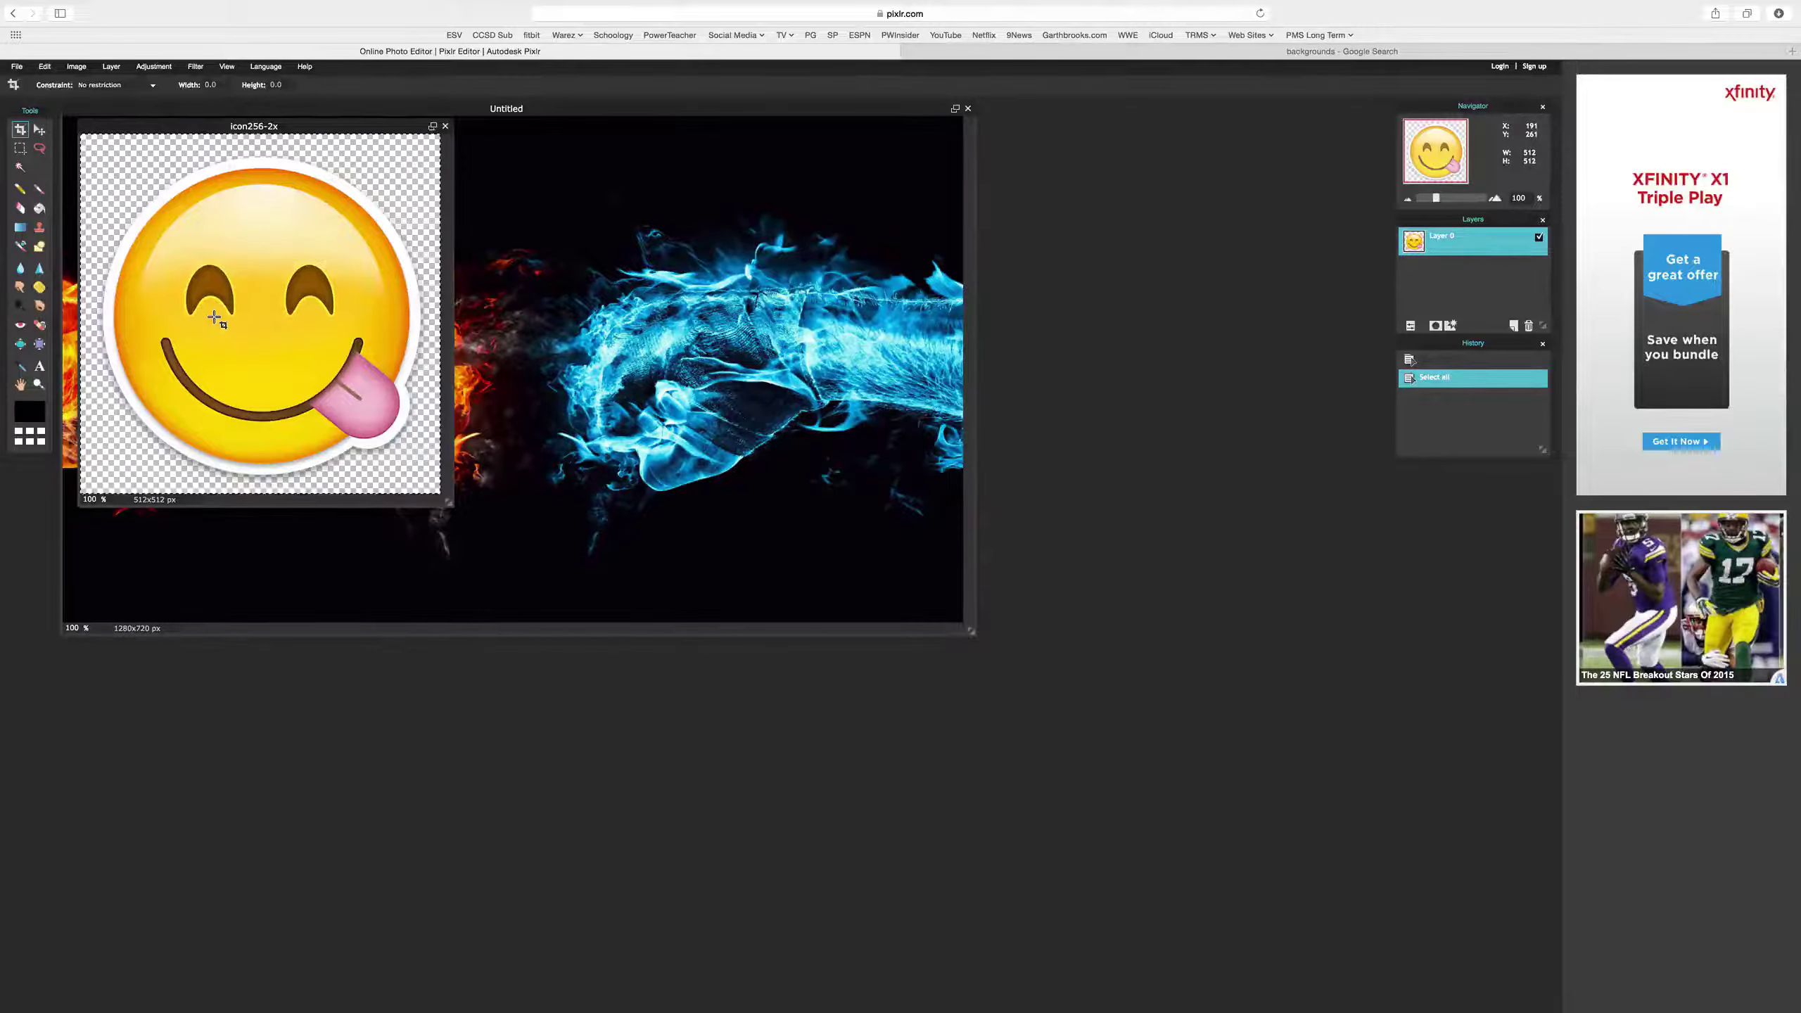
{"action": "key", "text": "c"}
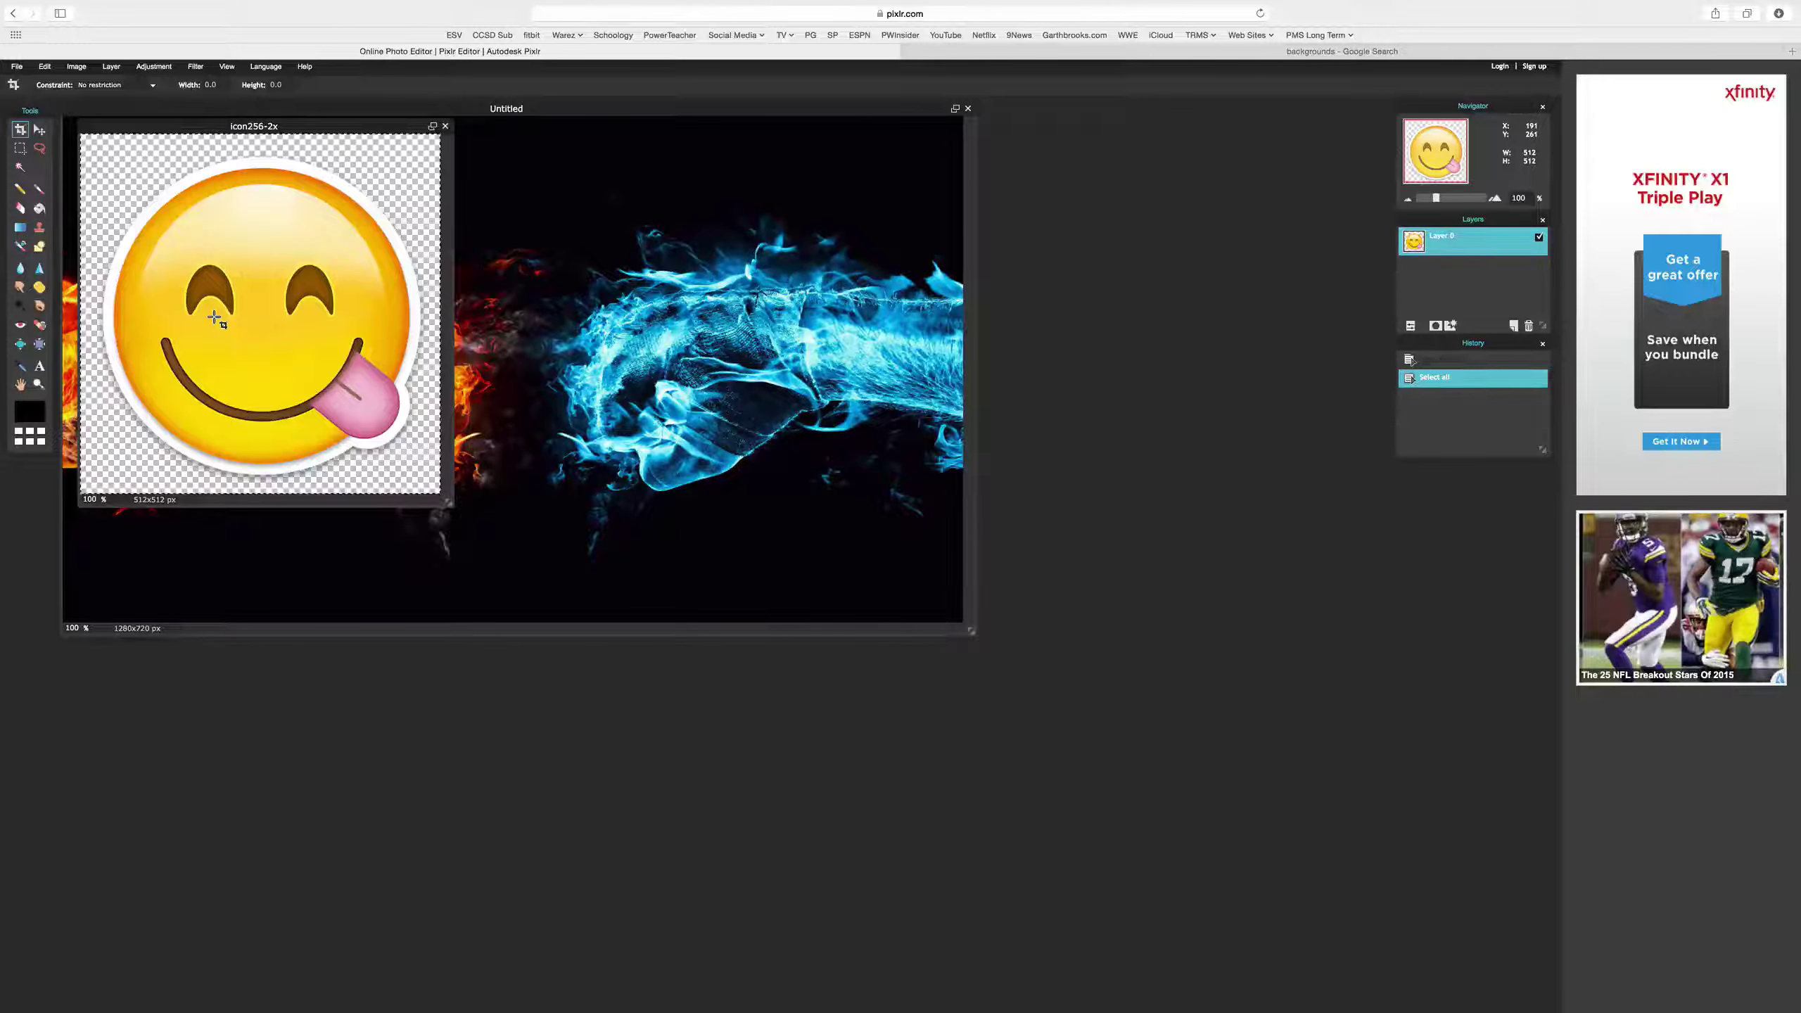
{"action": "key", "text": "super+c"}
- Paste the emoji into the thumbnail as Layer 2, declining the accidental crop, and move it up
{"action": "left_click", "coordinate": [505, 405]}
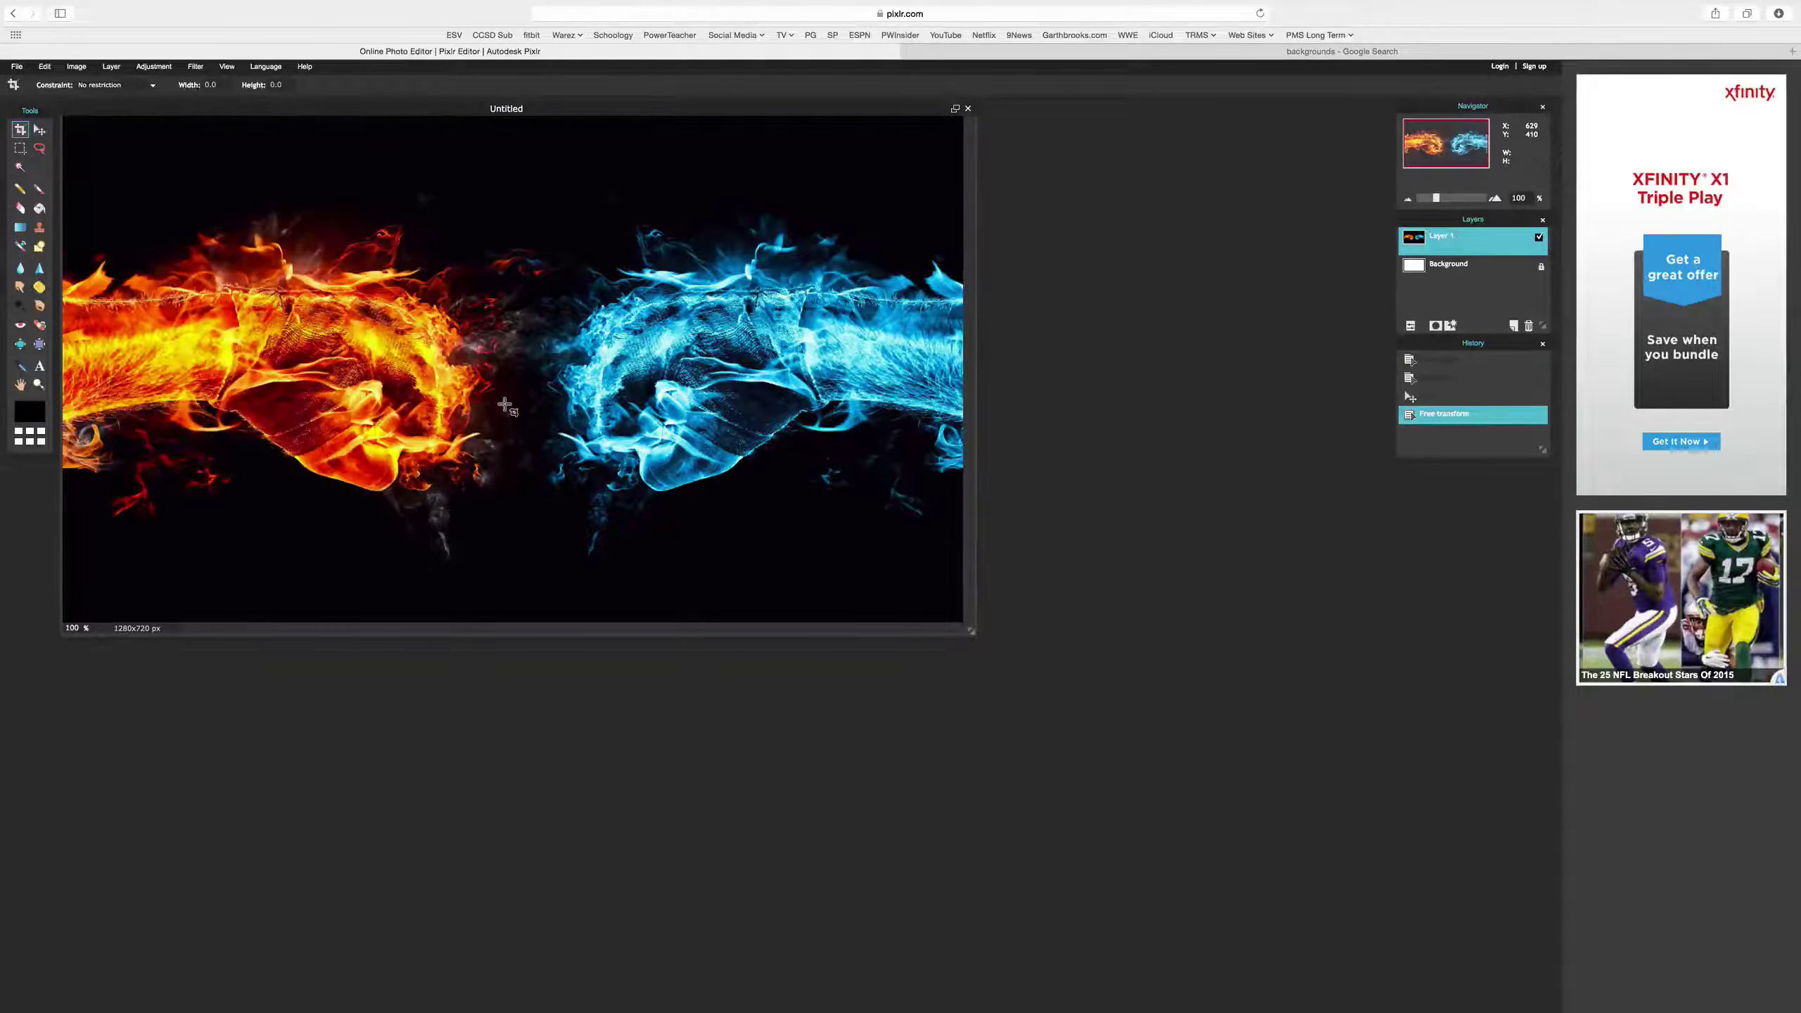
{"action": "key", "text": "super+v"}
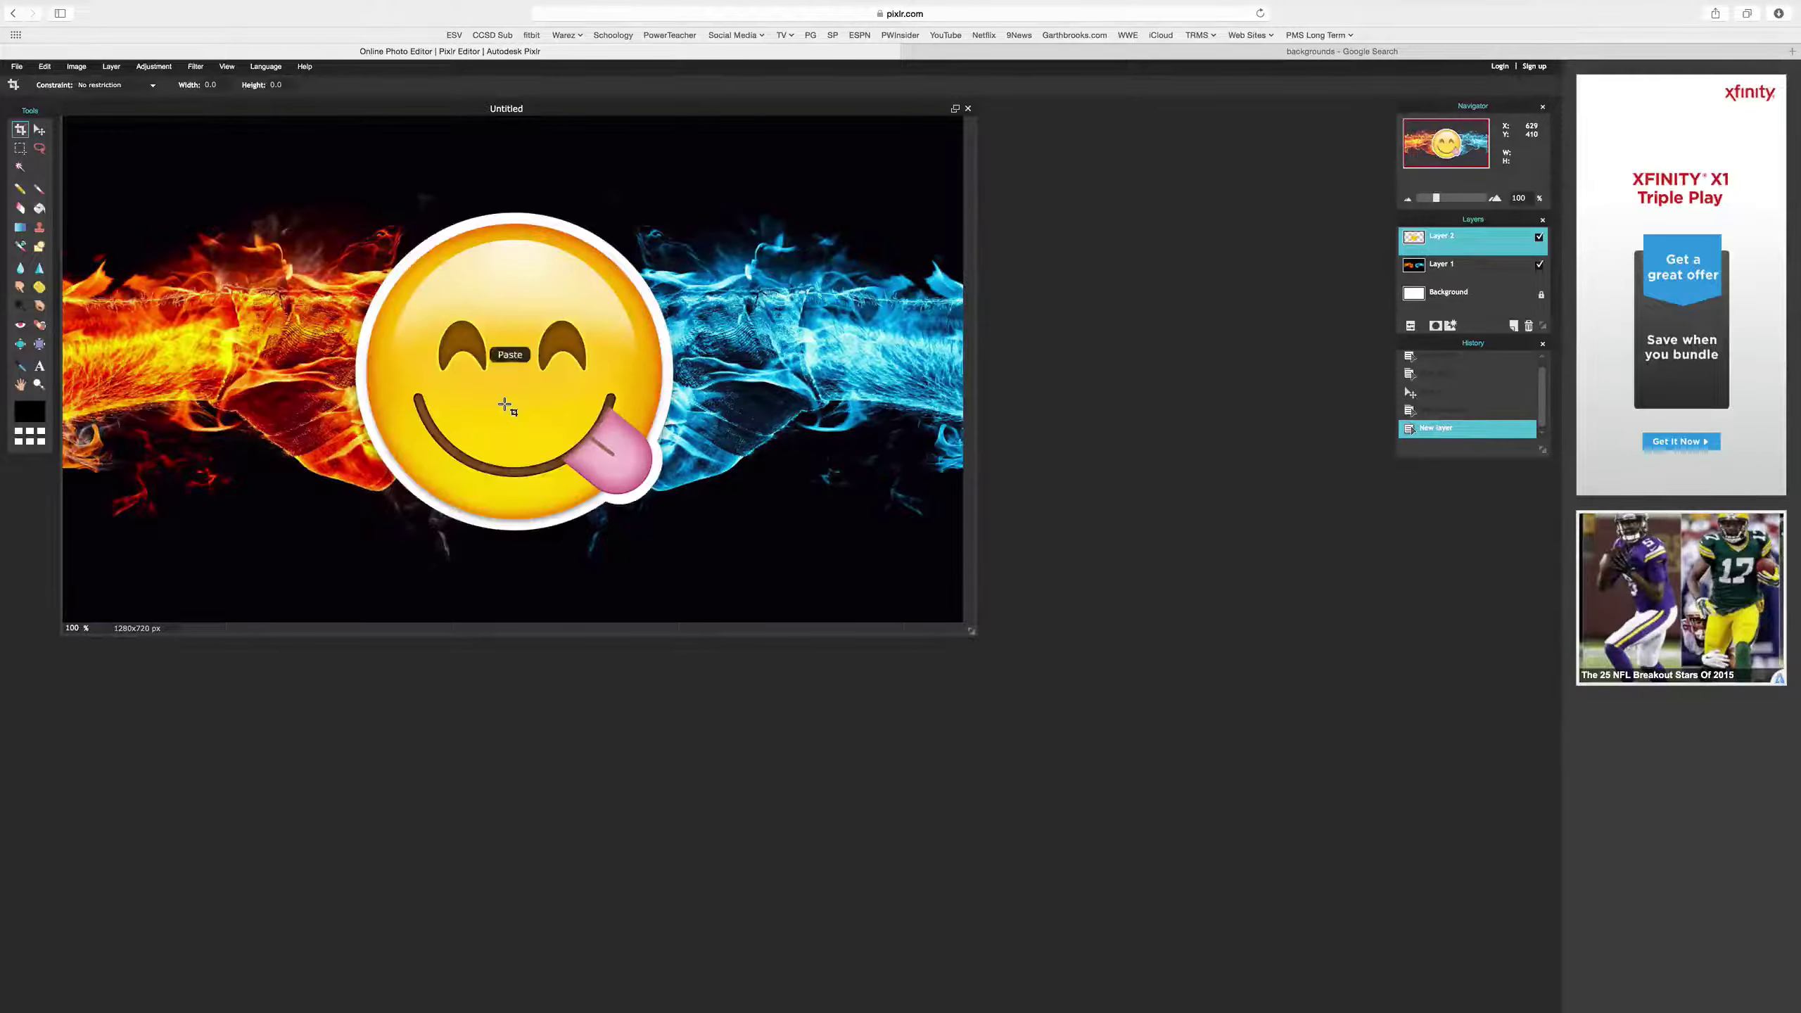
{"action": "mouse_move", "coordinate": [479, 353]}
{"action": "left_mouse_down"}
{"action": "mouse_move", "coordinate": [402, 341]}
{"action": "mouse_move", "coordinate": [480, 344]}
{"action": "left_mouse_up"}
{"action": "left_click", "coordinate": [38, 129]}
{"action": "left_click", "coordinate": [788, 564]}
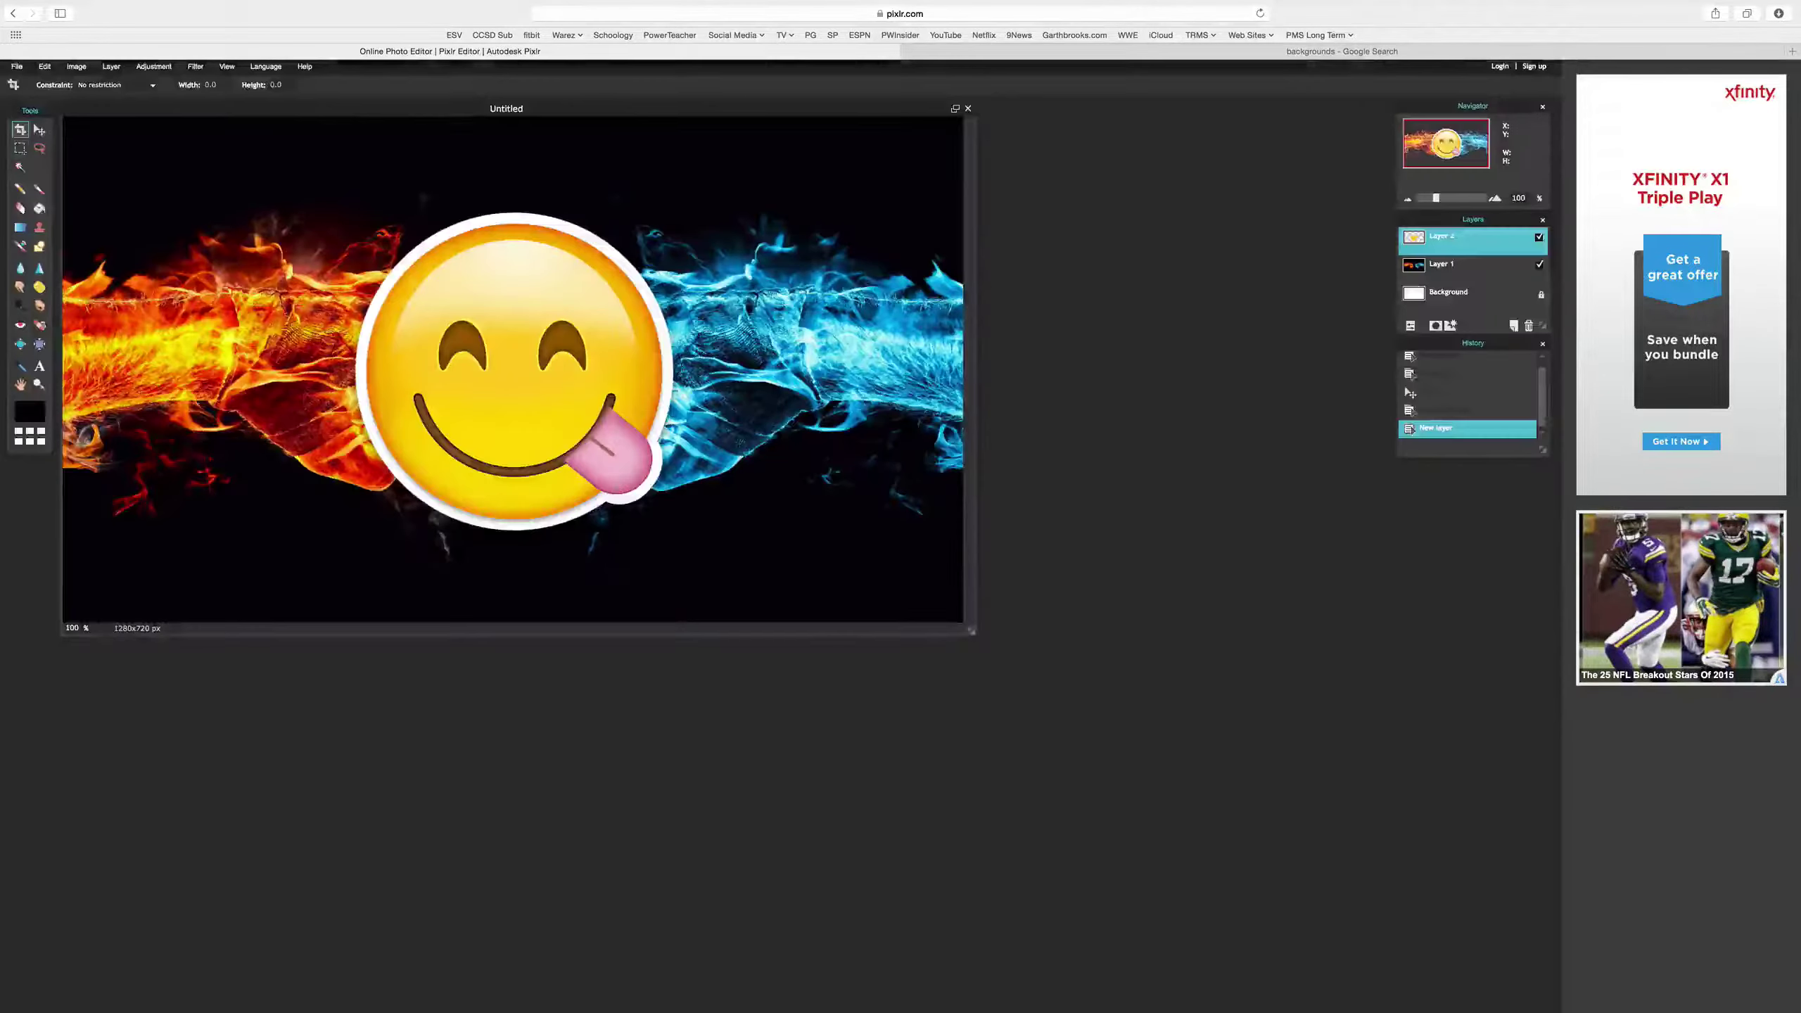
{"action": "left_click", "coordinate": [38, 130]}
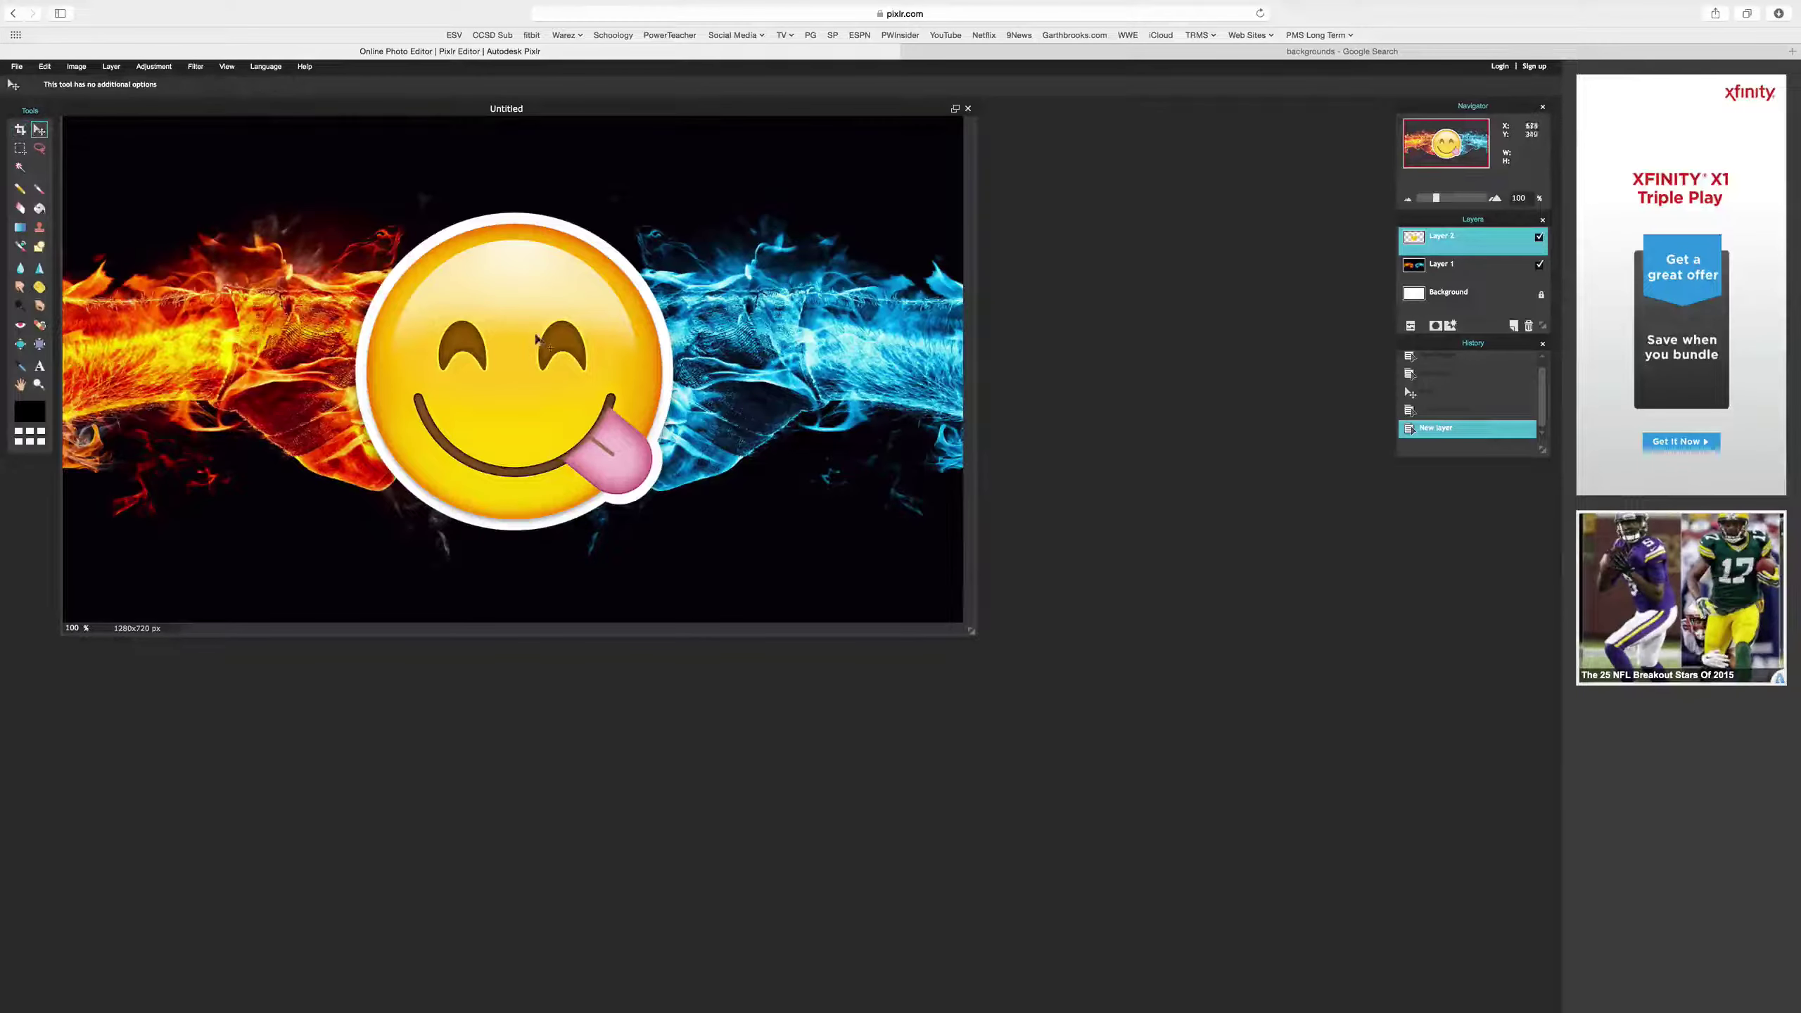
{"action": "left_click_drag", "start_coordinate": [540, 342], "coordinate": [548, 254]}
- Shrink the emoji with Free transform and place it at the top centre between the fists
{"action": "left_click", "coordinate": [47, 67]}
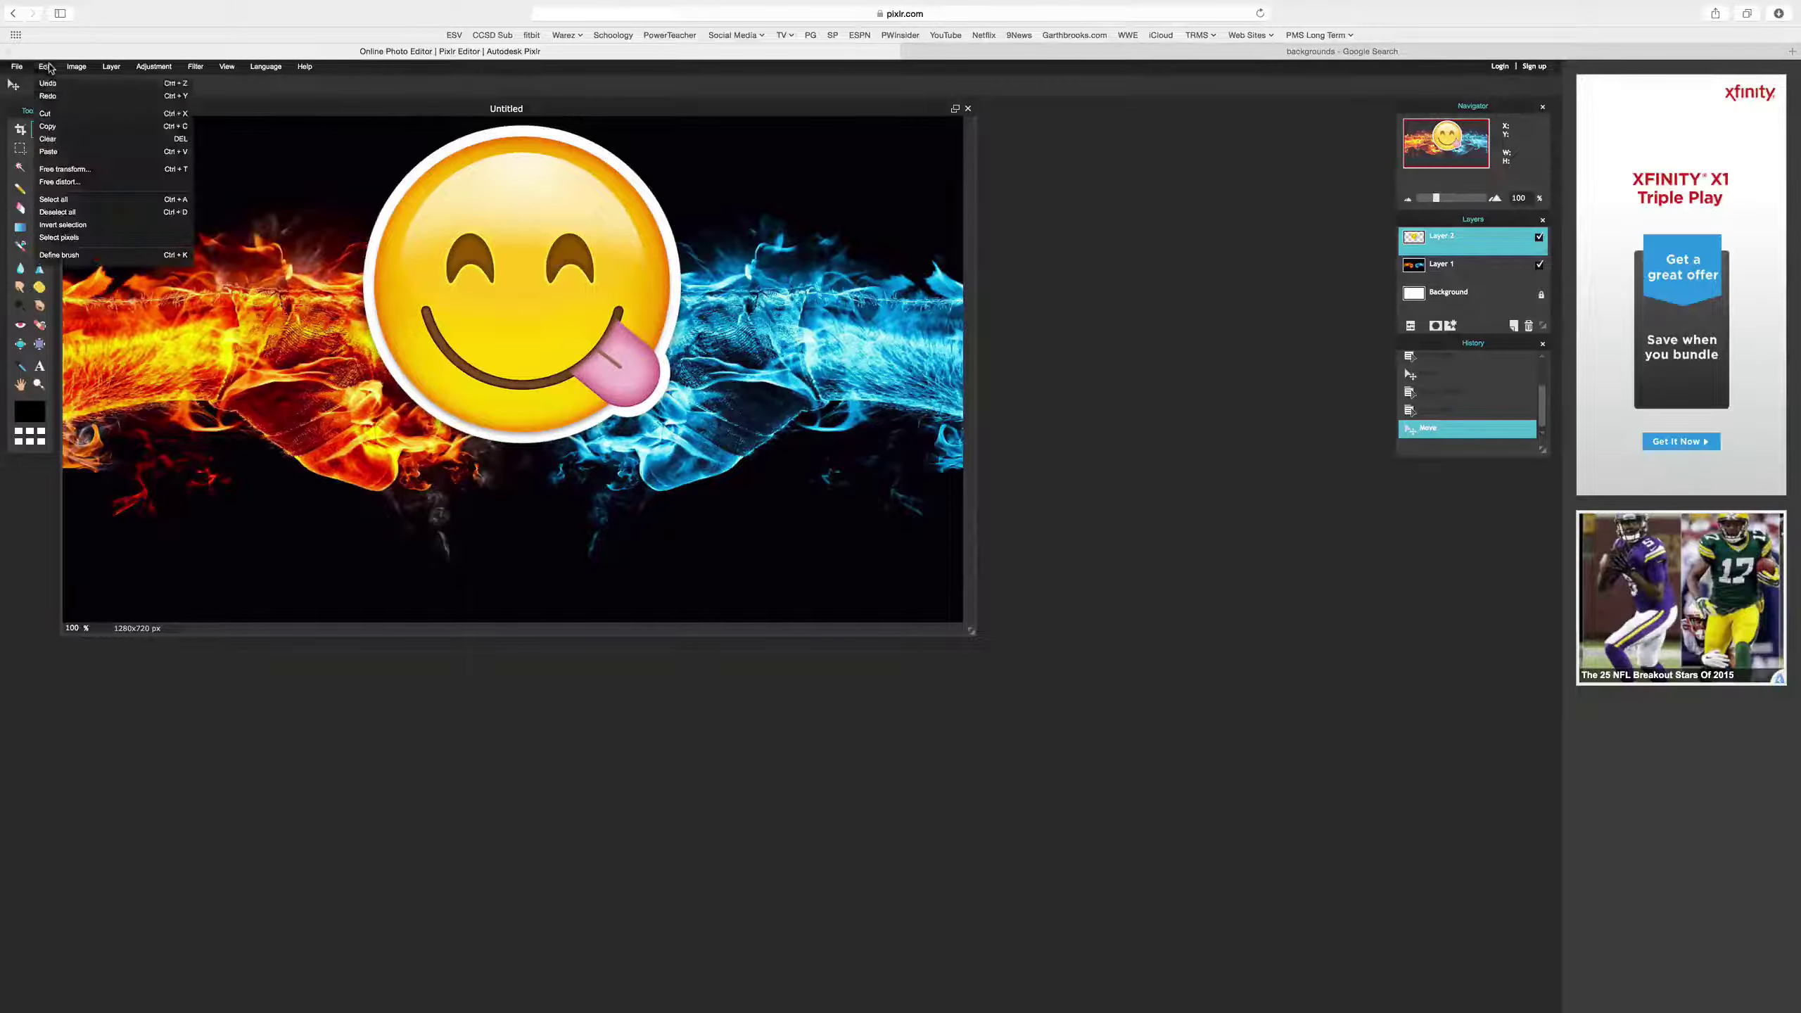
{"action": "left_click", "coordinate": [75, 169]}
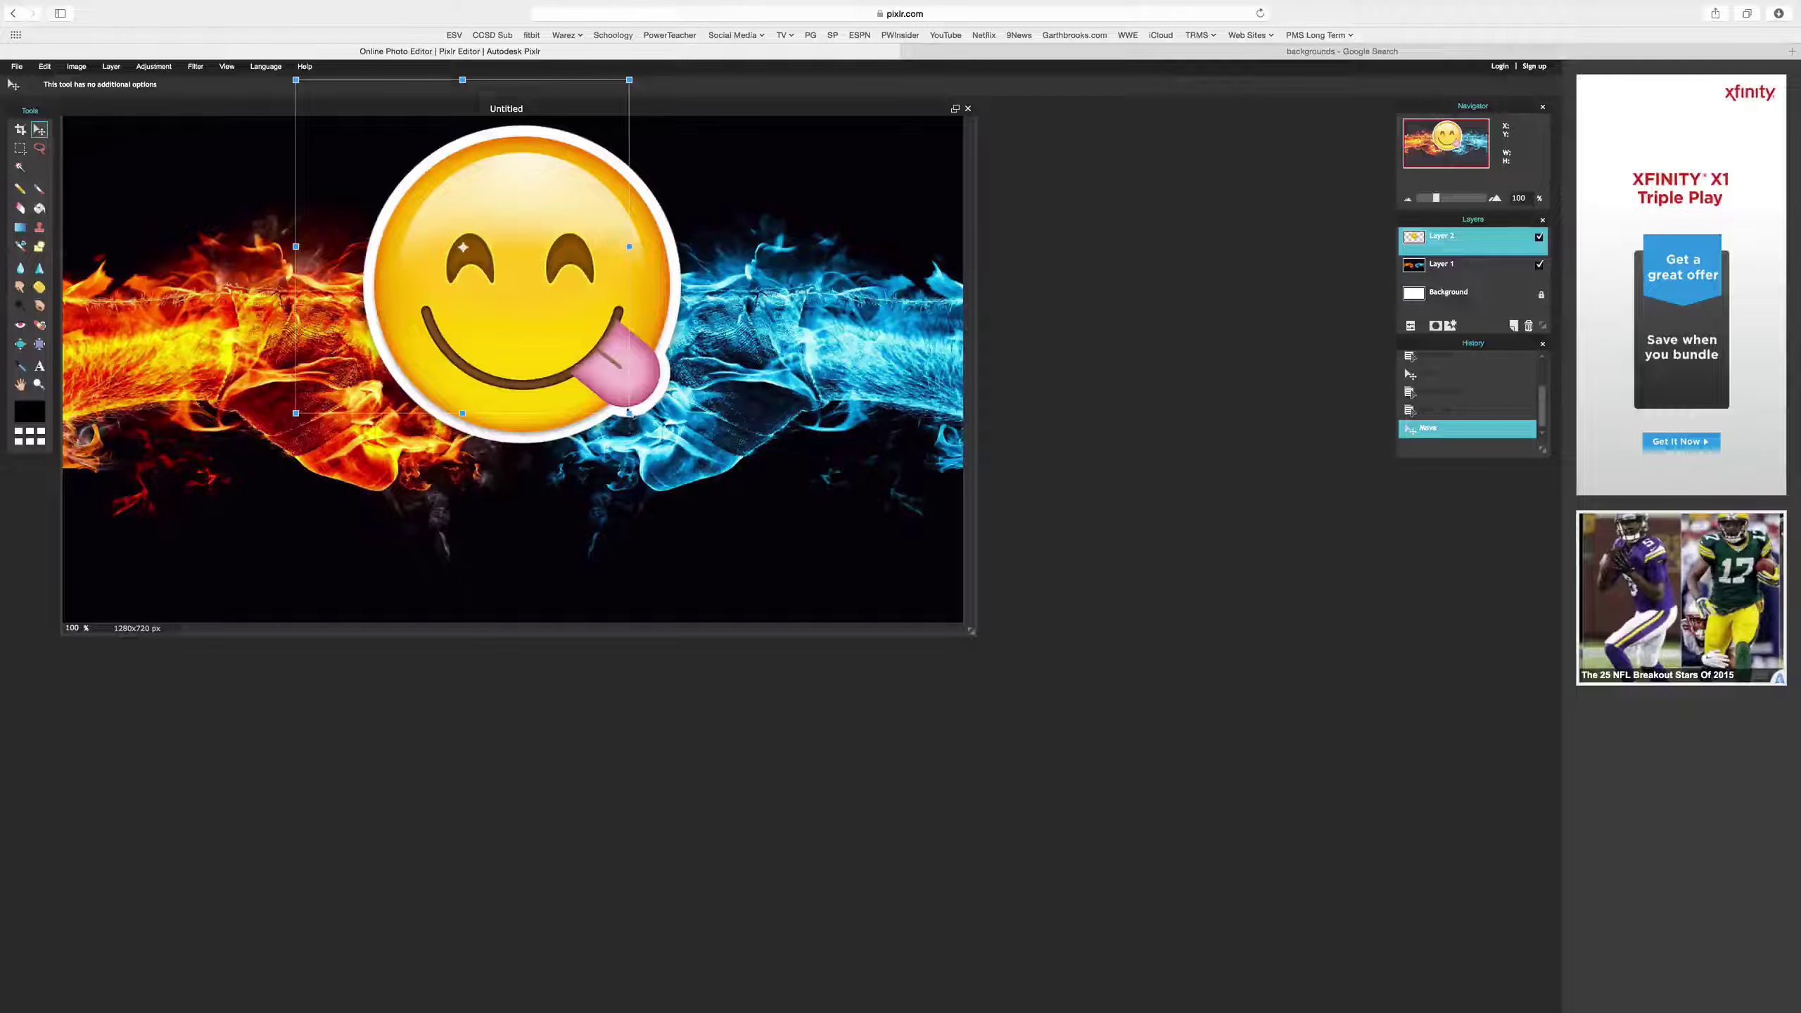
{"action": "left_click_drag", "start_coordinate": [631, 415], "coordinate": [553, 333]}
{"action": "left_click", "coordinate": [794, 593]}
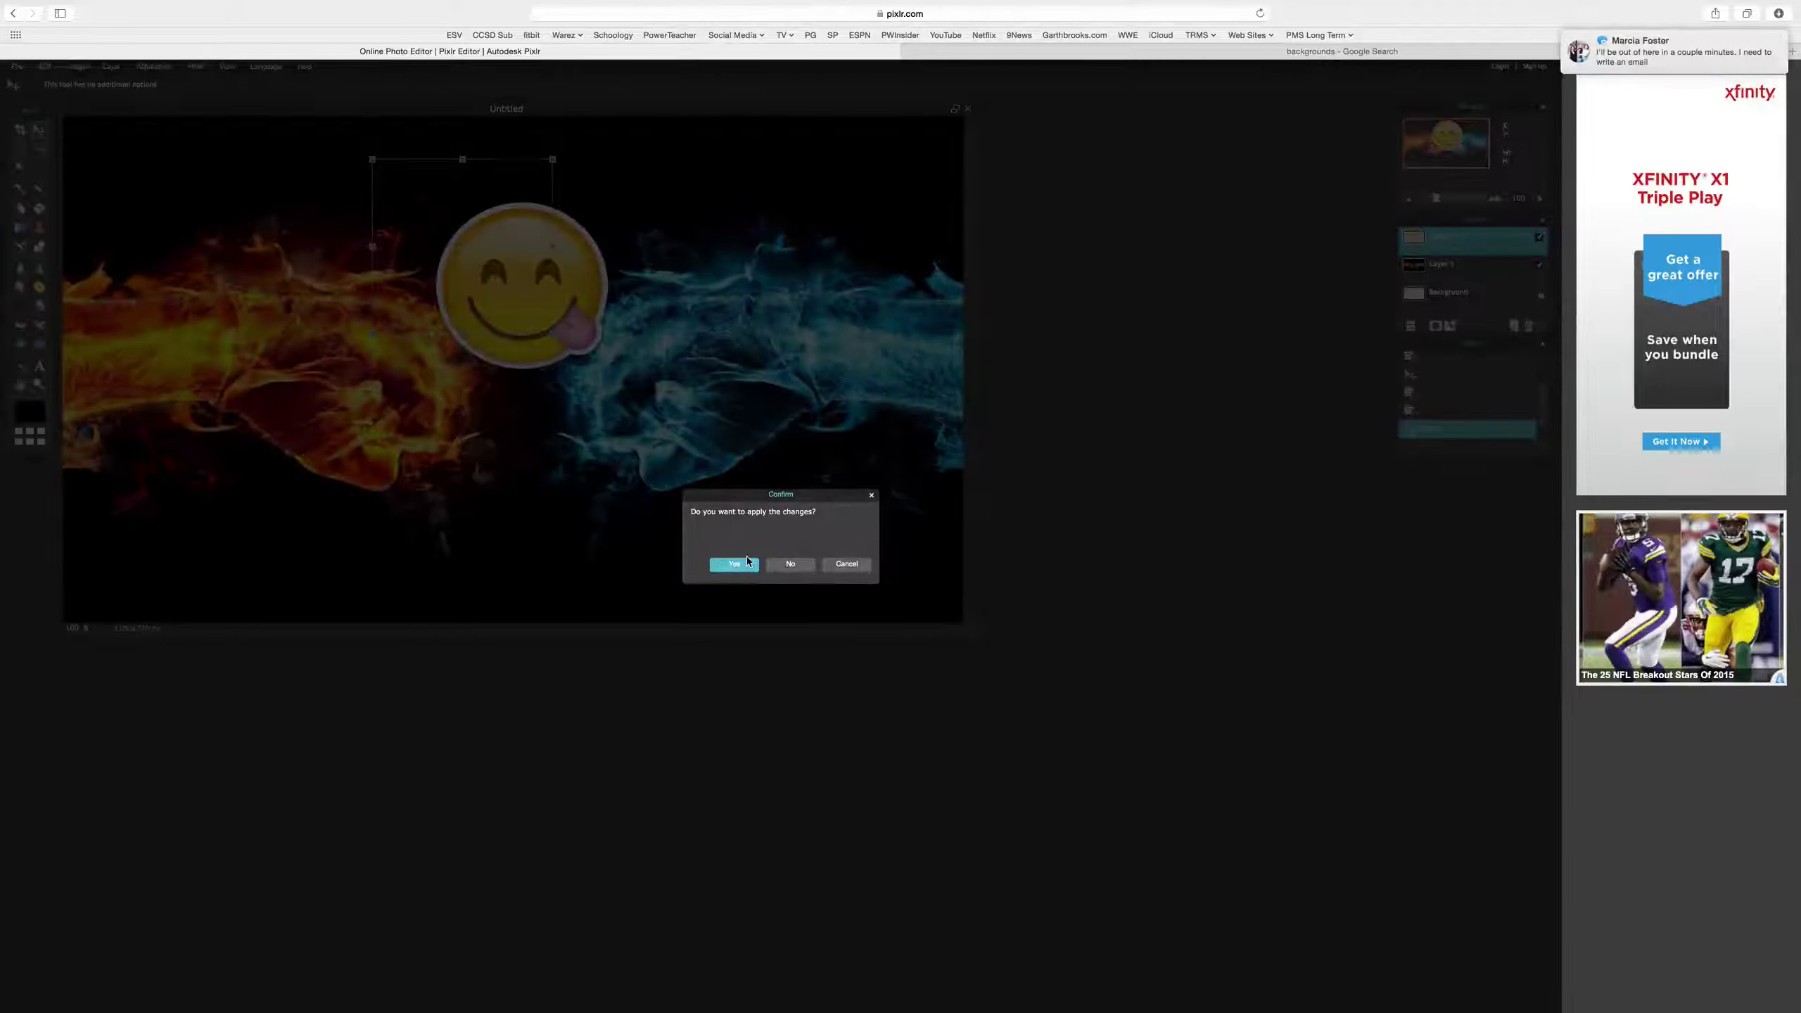
{"action": "left_click", "coordinate": [734, 565]}
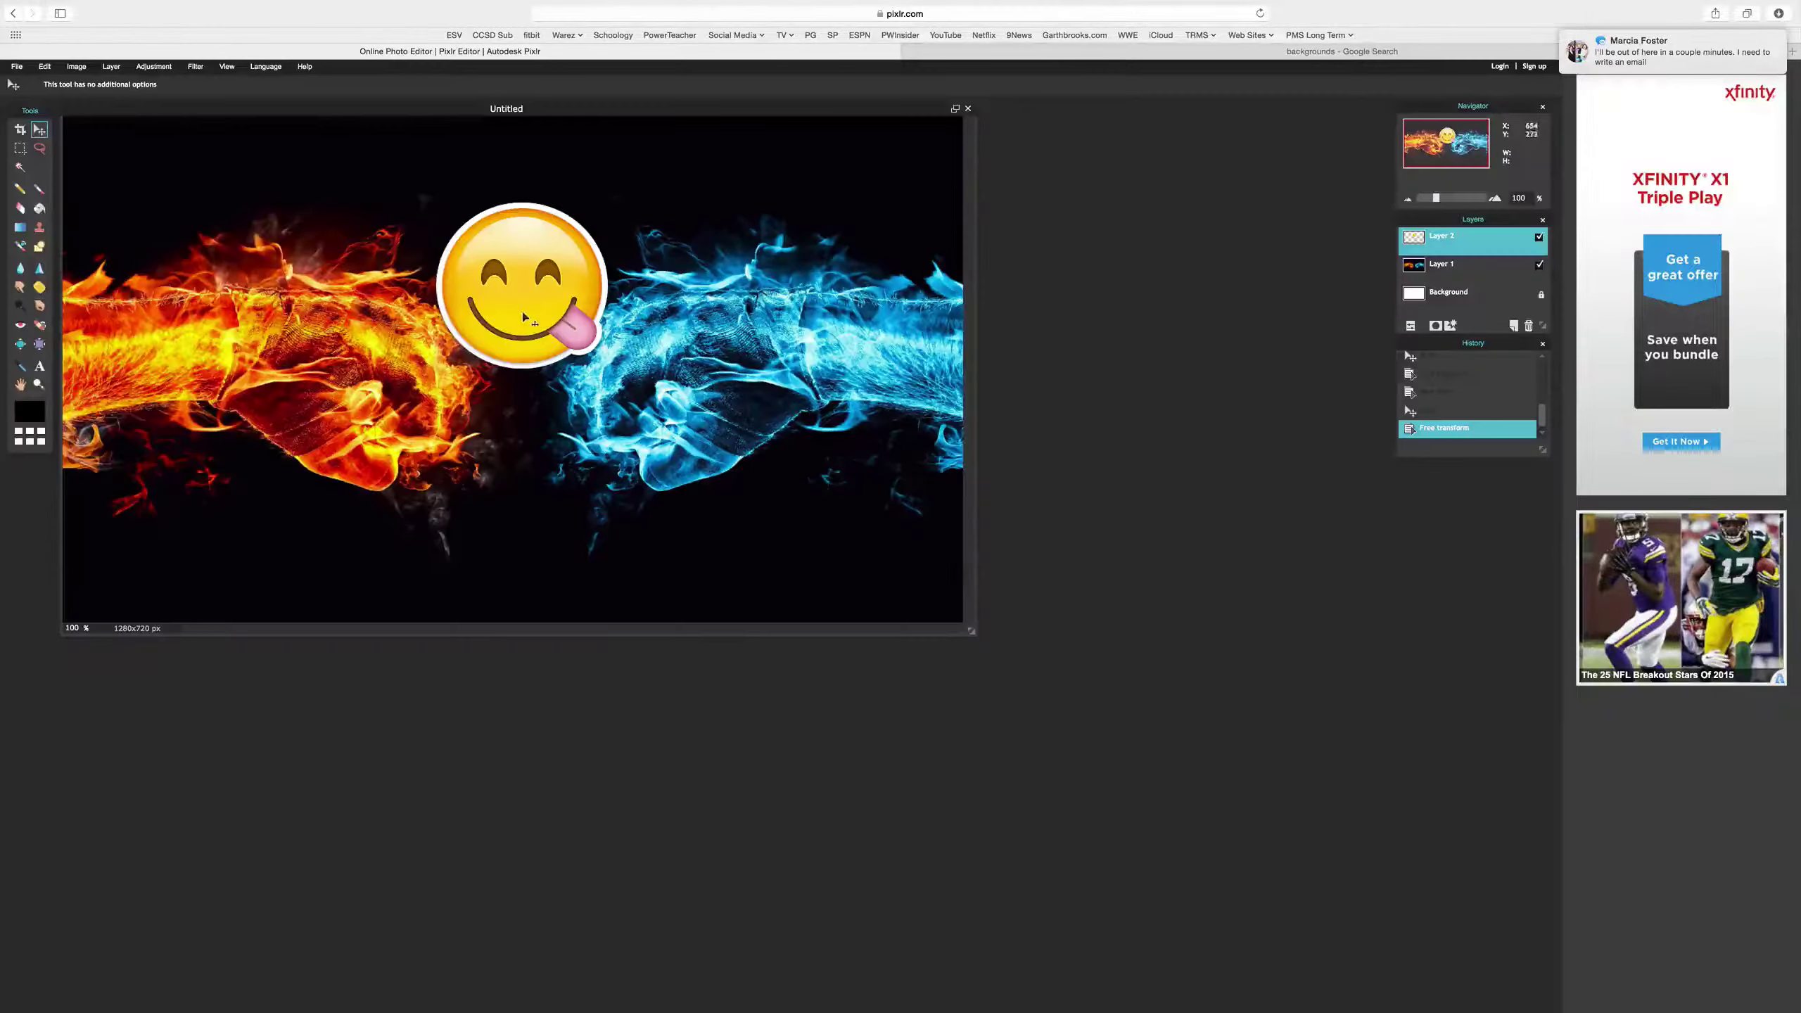
{"action": "left_click_drag", "start_coordinate": [523, 311], "coordinate": [522, 249]}
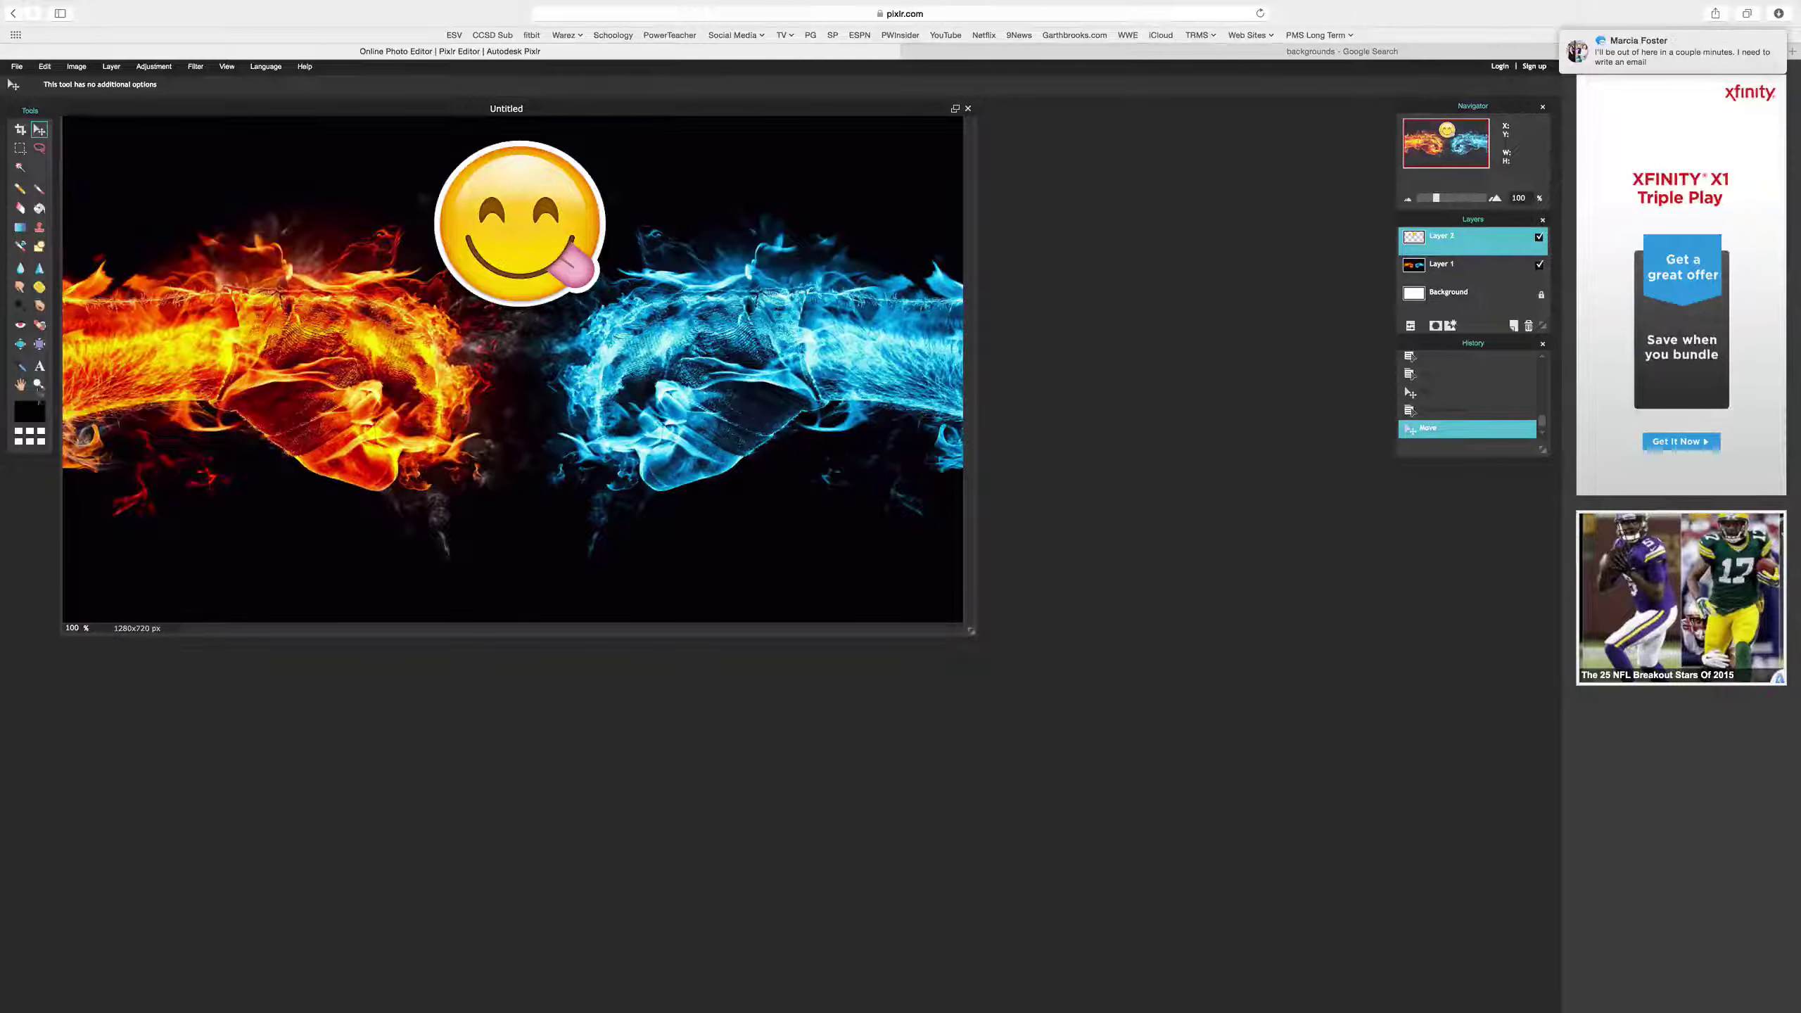
{"action": "left_click", "coordinate": [40, 366]}
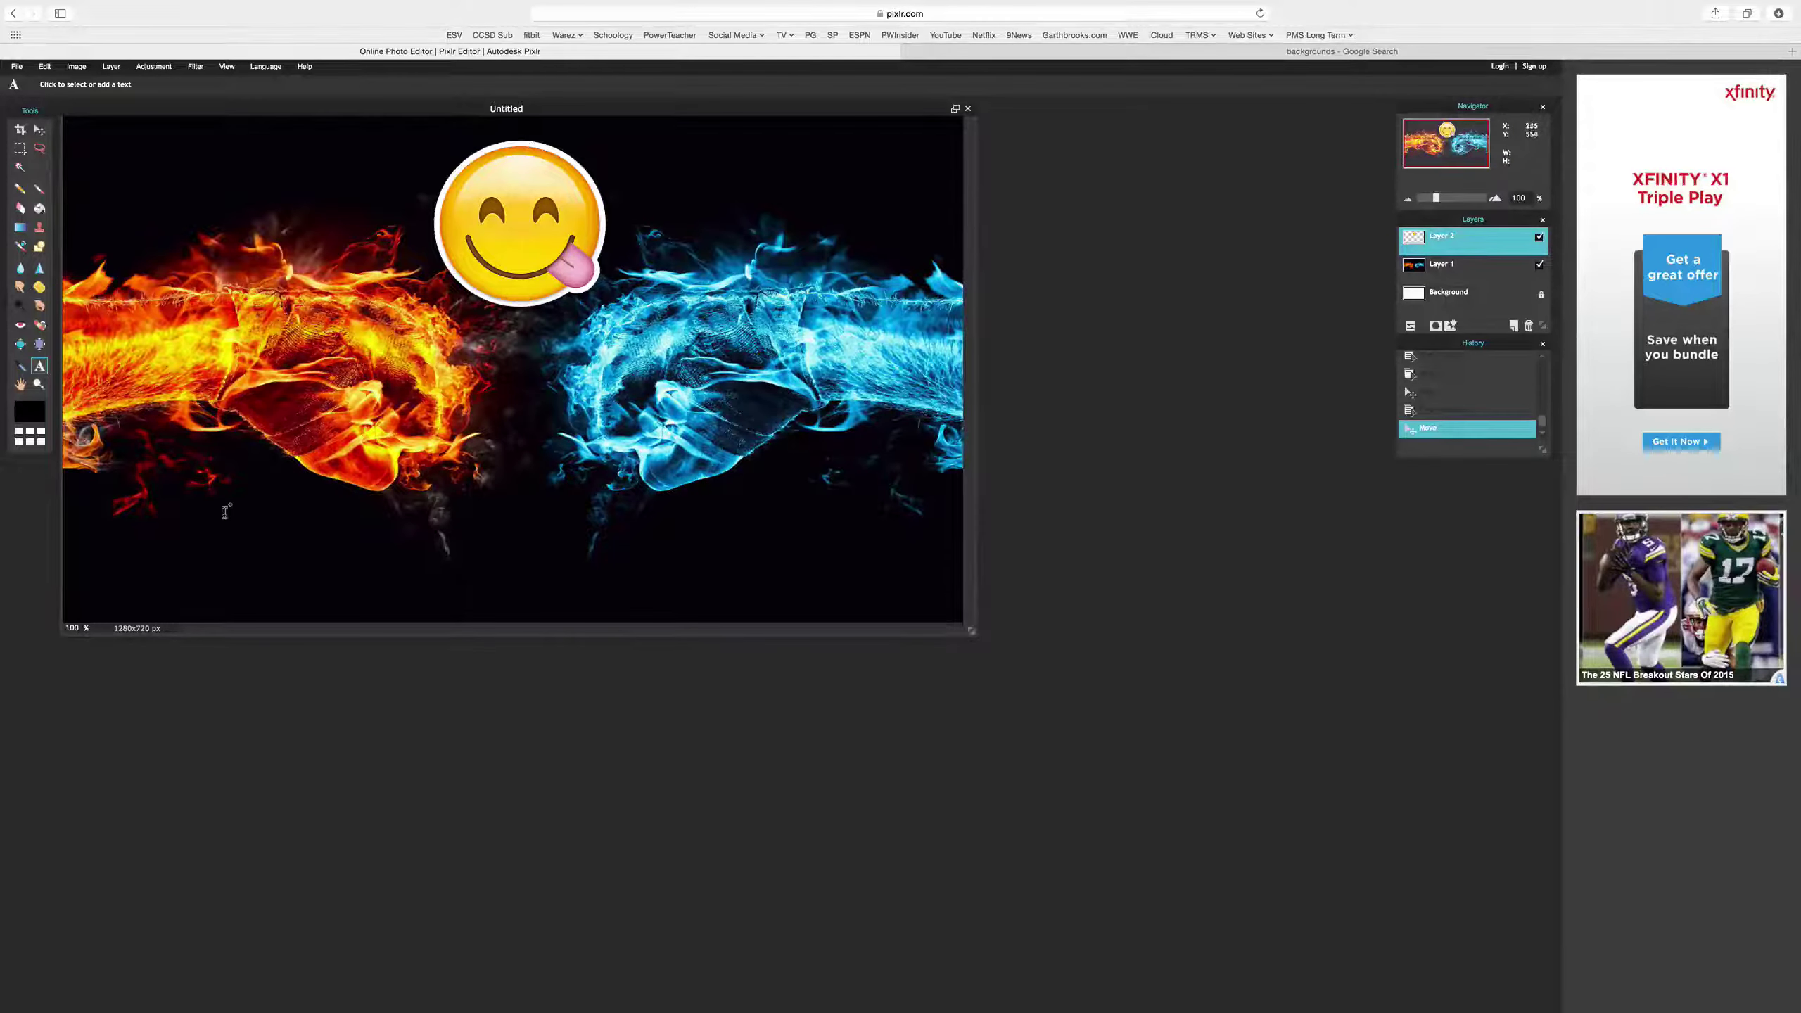
- Add a text box below the fists and type the title 'How to Make a Thumbnail!!!!'
{"action": "left_click", "coordinate": [319, 522]}
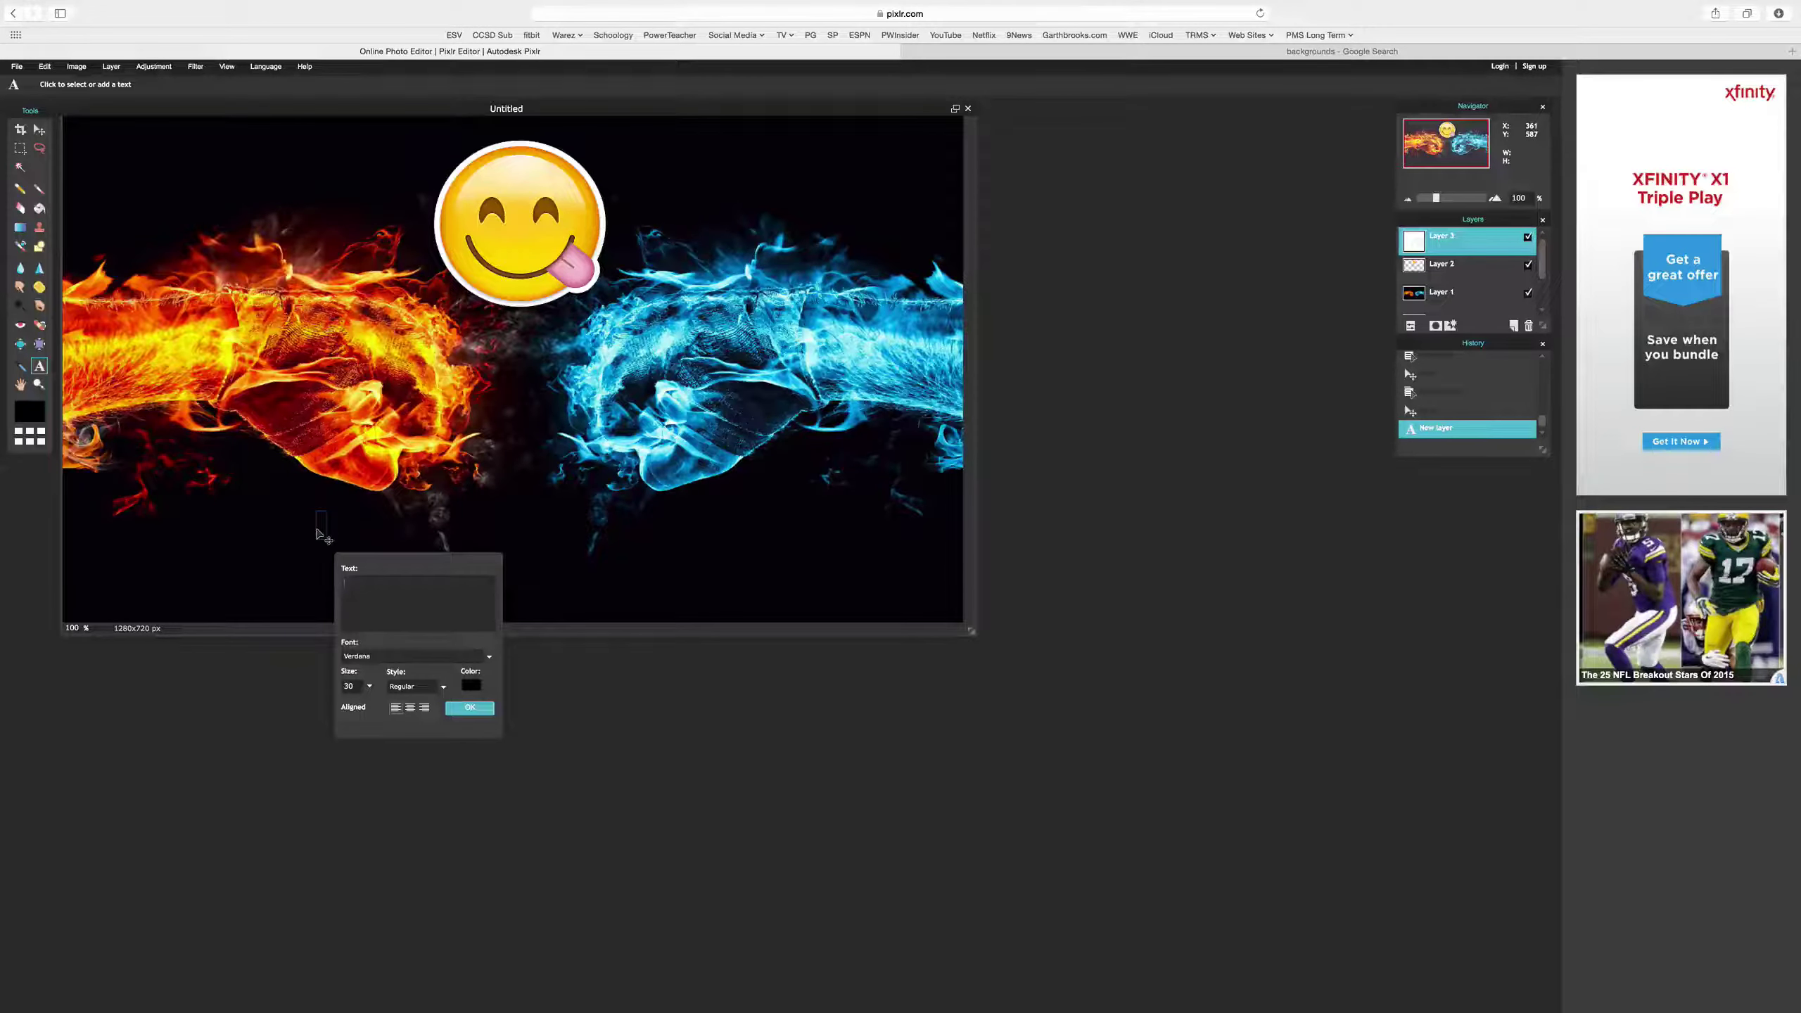
{"action": "type", "text": "How "}
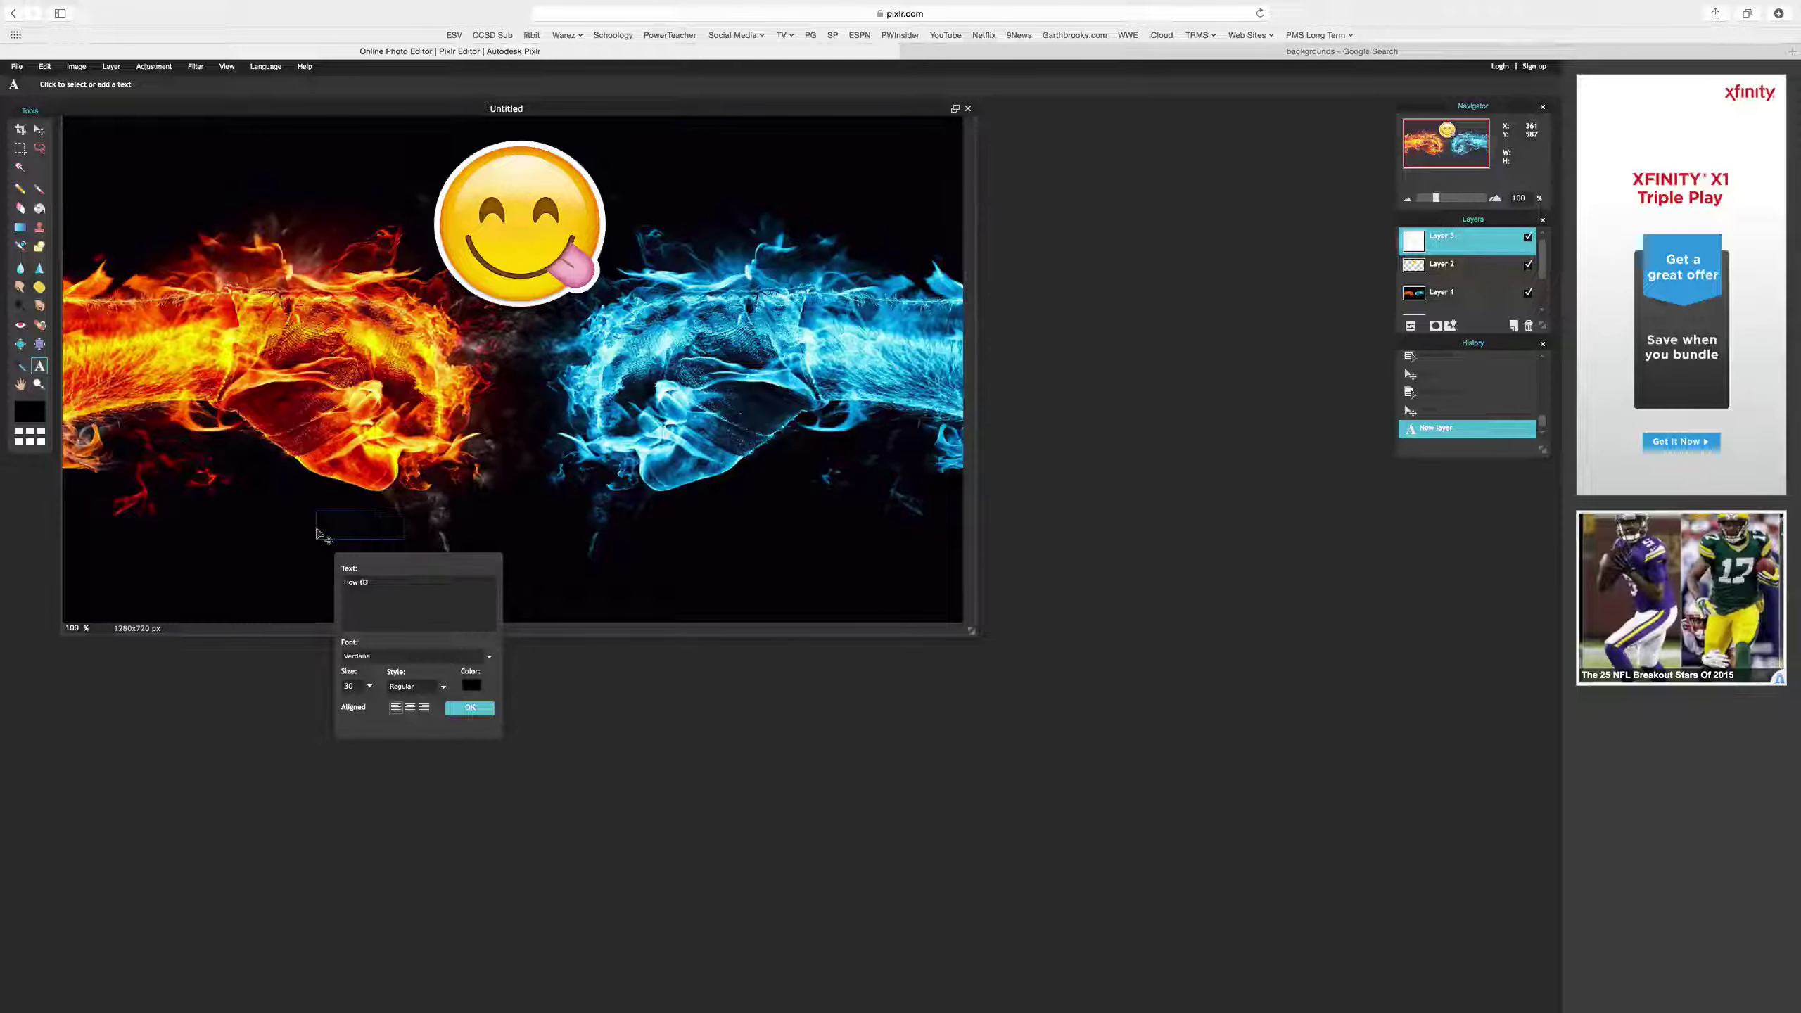
{"action": "type", "text": "tO"}
{"action": "key", "text": "BackSpace"}
{"action": "type", "text": "o Make a"}
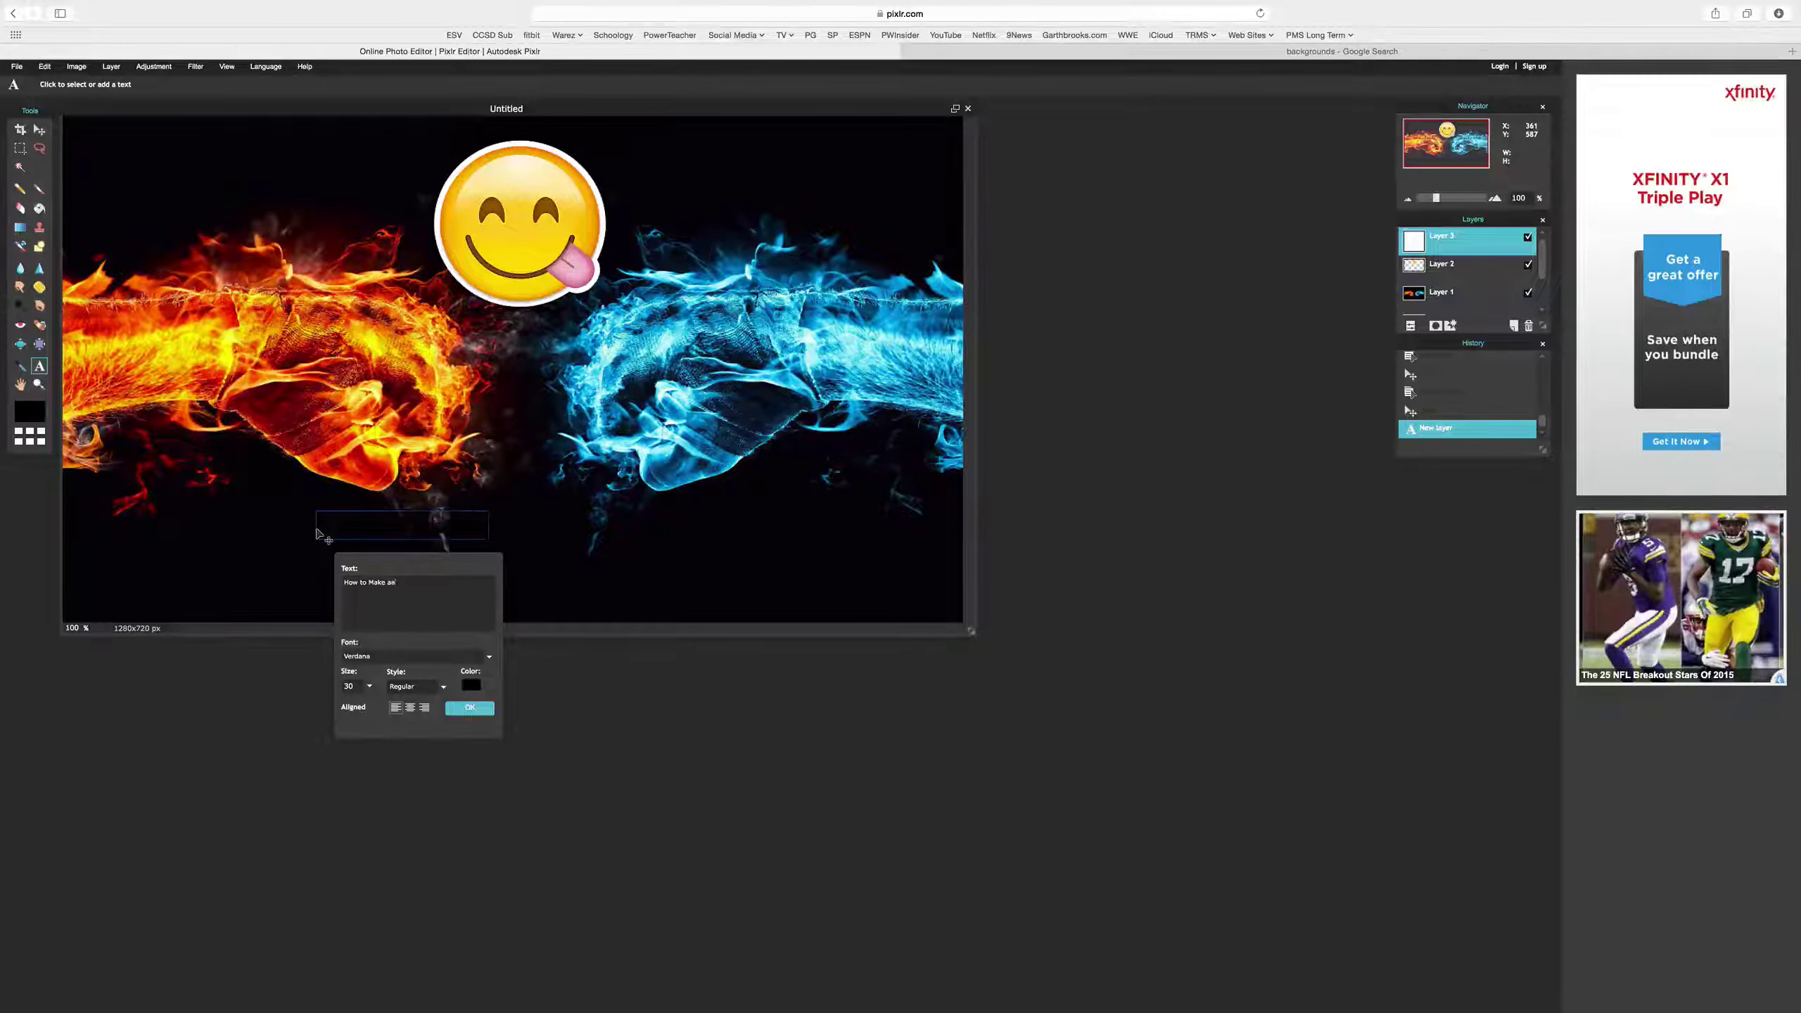
{"action": "type", "text": " Thumbnail"}
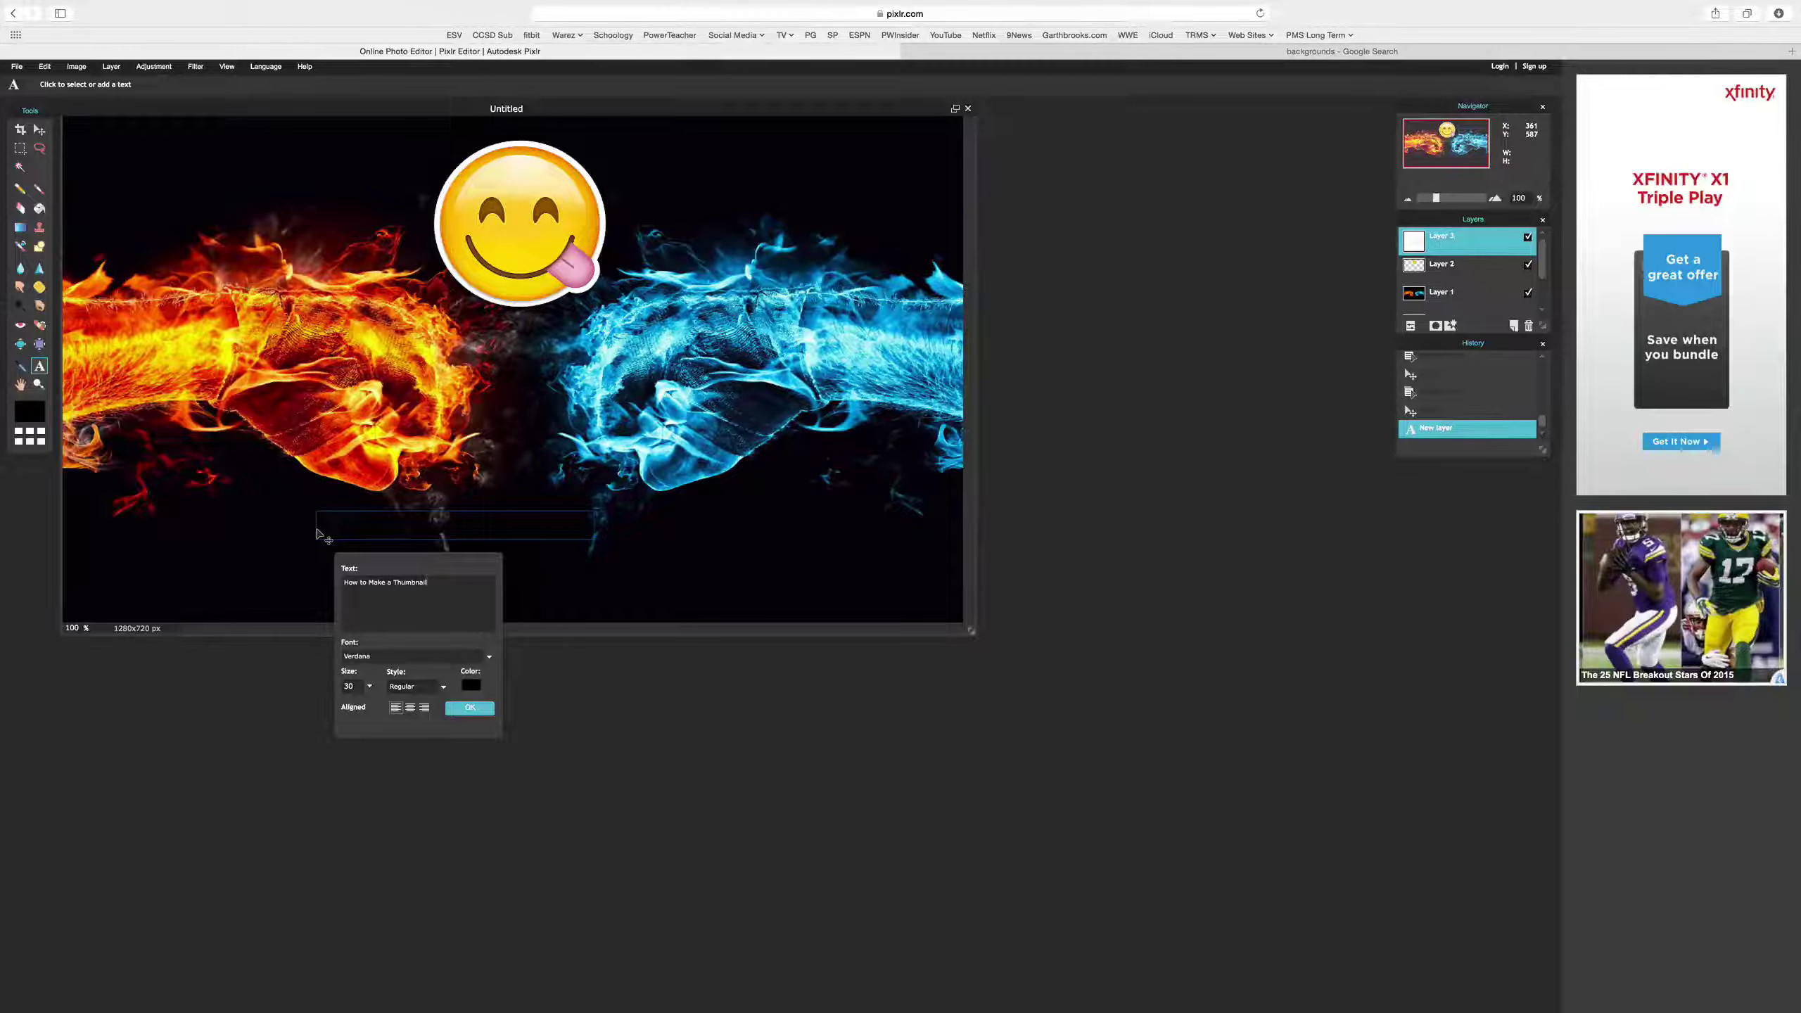
{"action": "type", "text": "!!!!"}
- Keep Verdana as the title font and set the text colour to white
{"action": "left_click", "coordinate": [489, 661]}
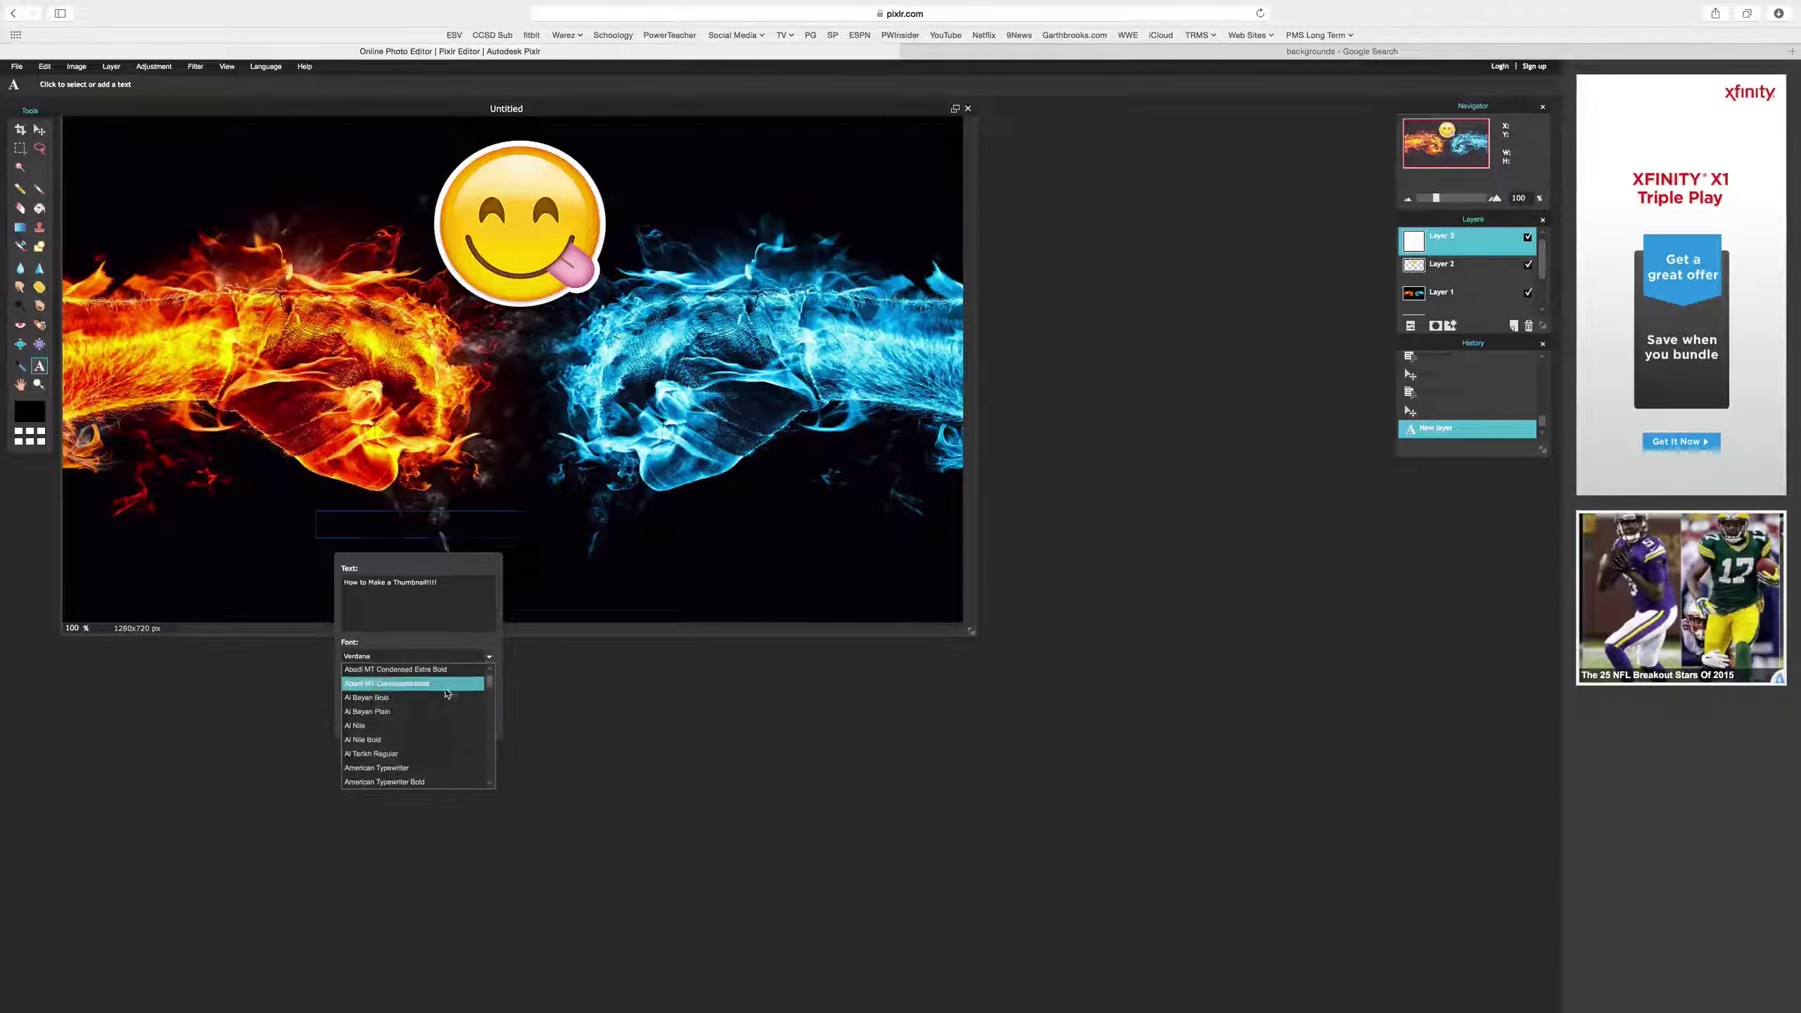
{"action": "left_click", "coordinate": [501, 680]}
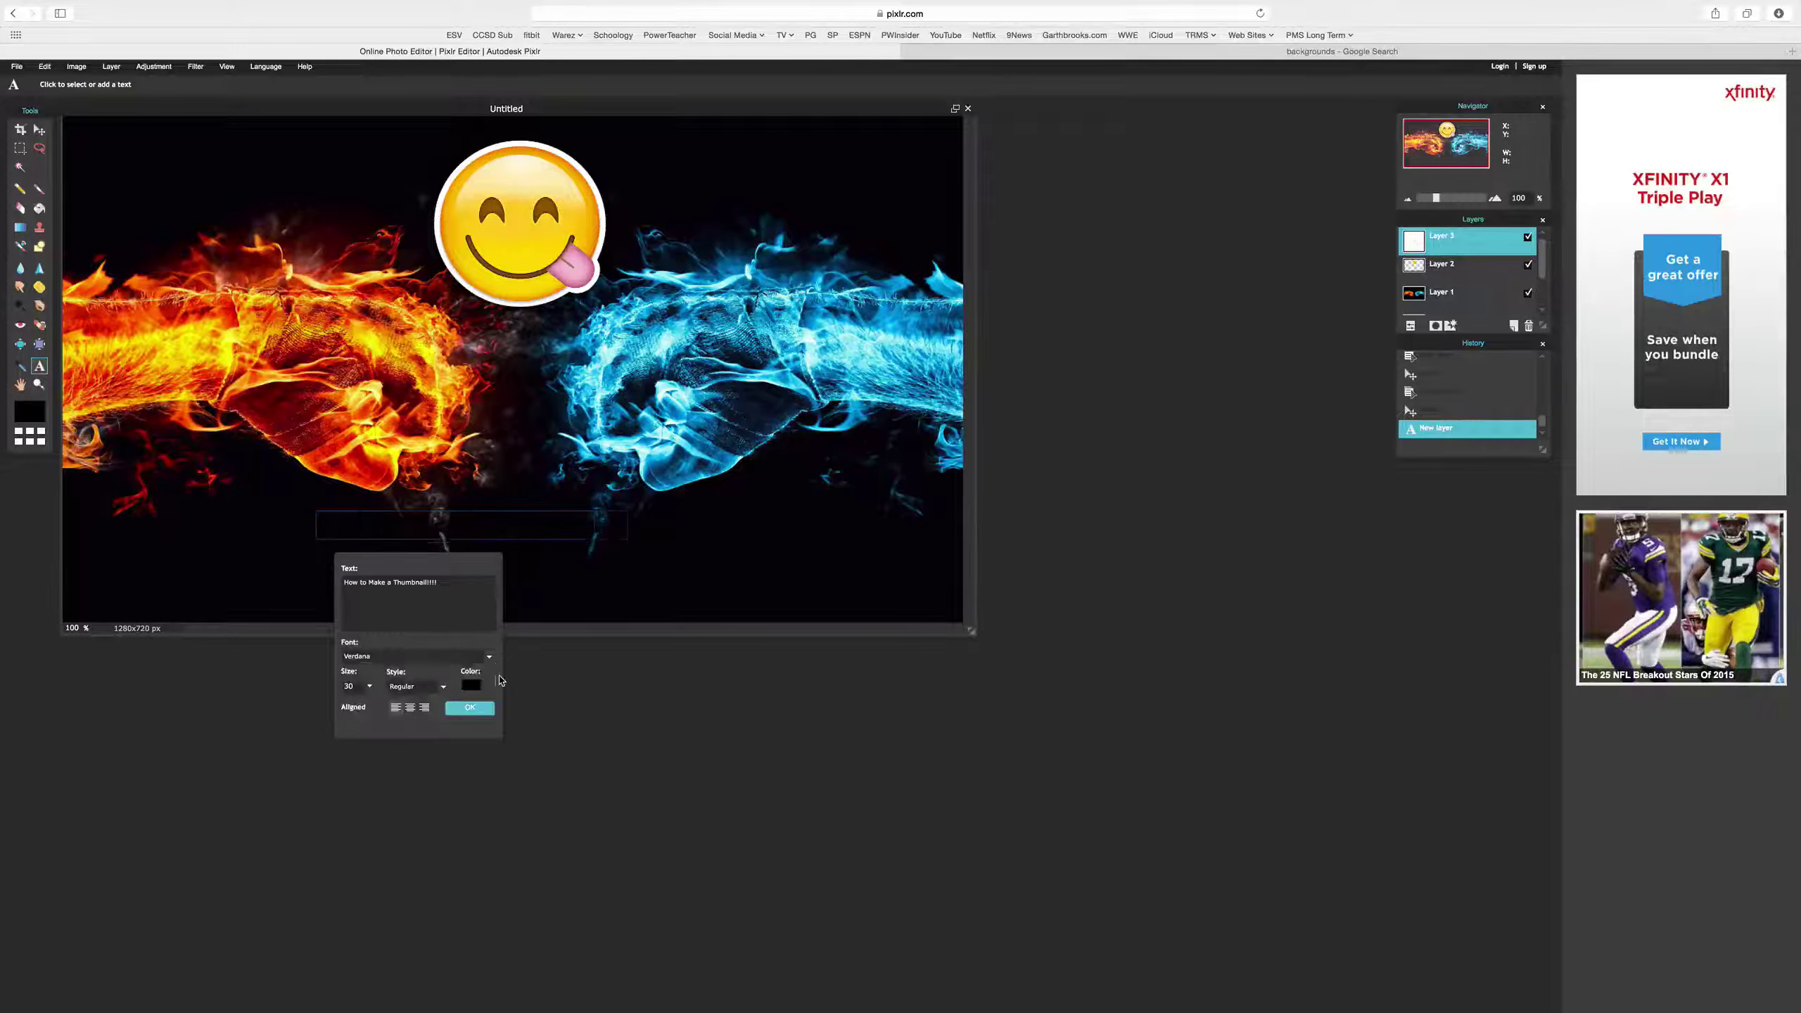
{"action": "left_click", "coordinate": [472, 684]}
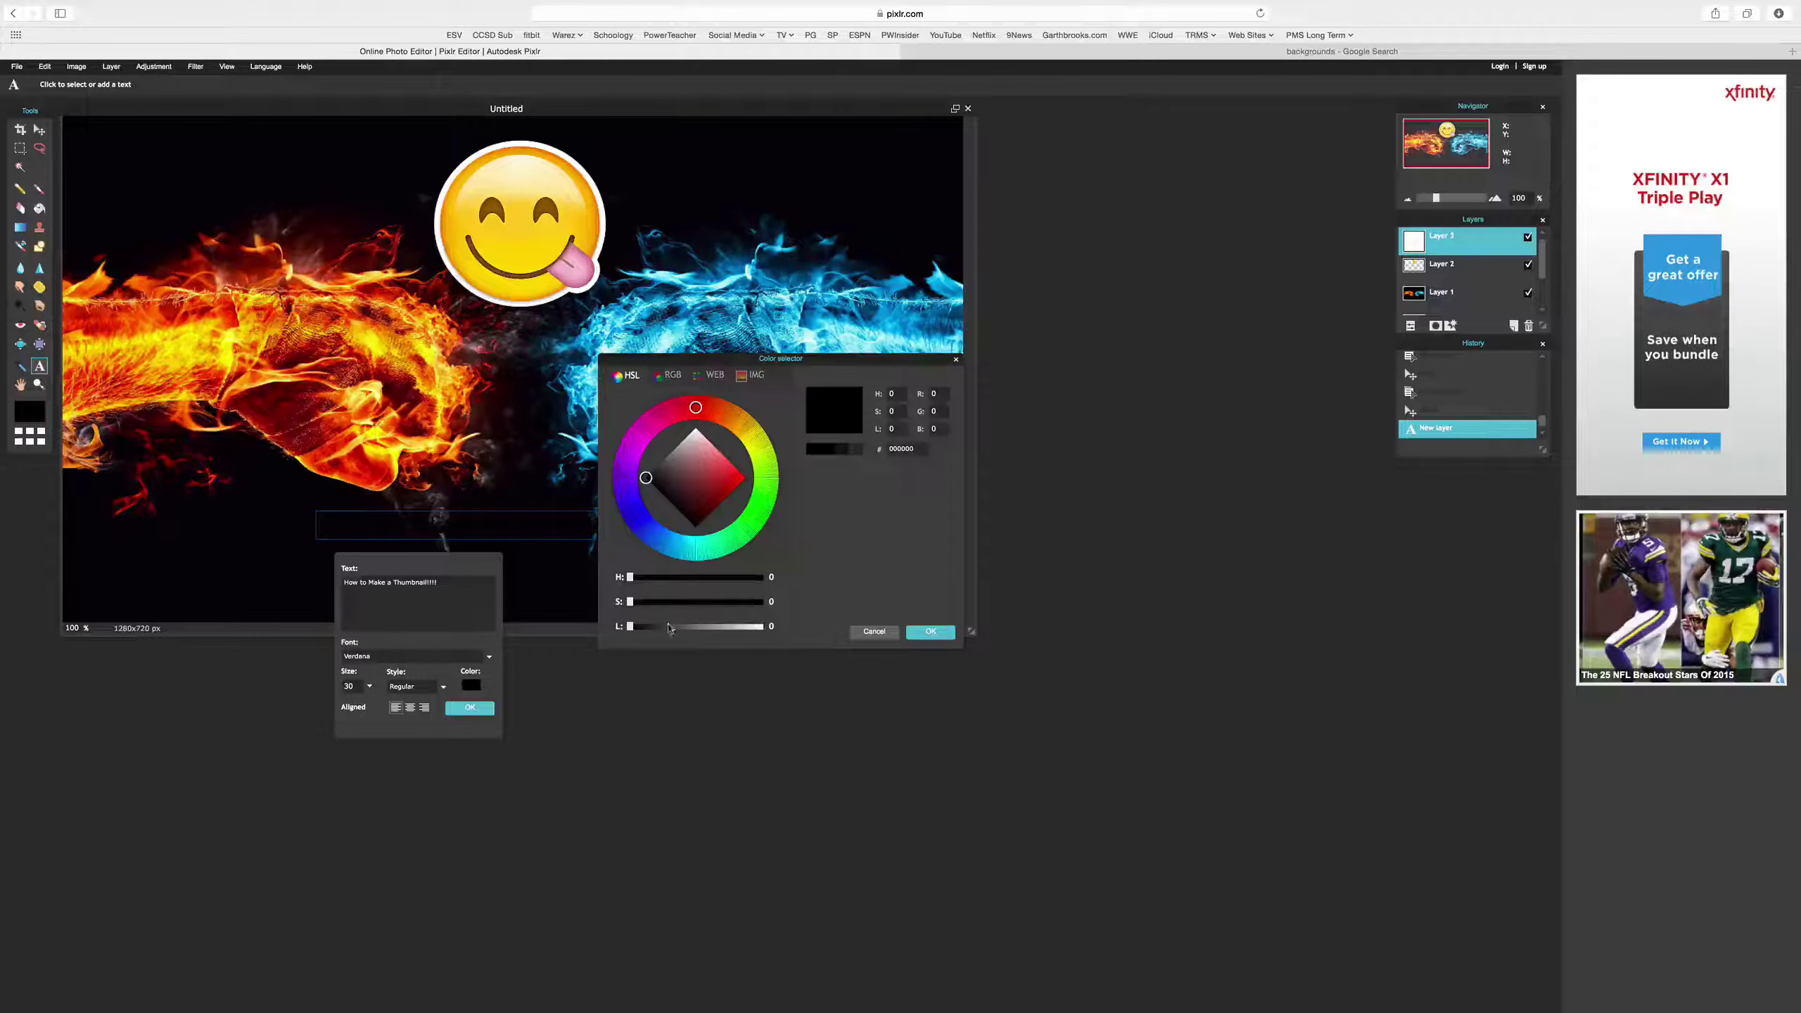
{"action": "left_click_drag", "start_coordinate": [631, 627], "coordinate": [796, 631]}
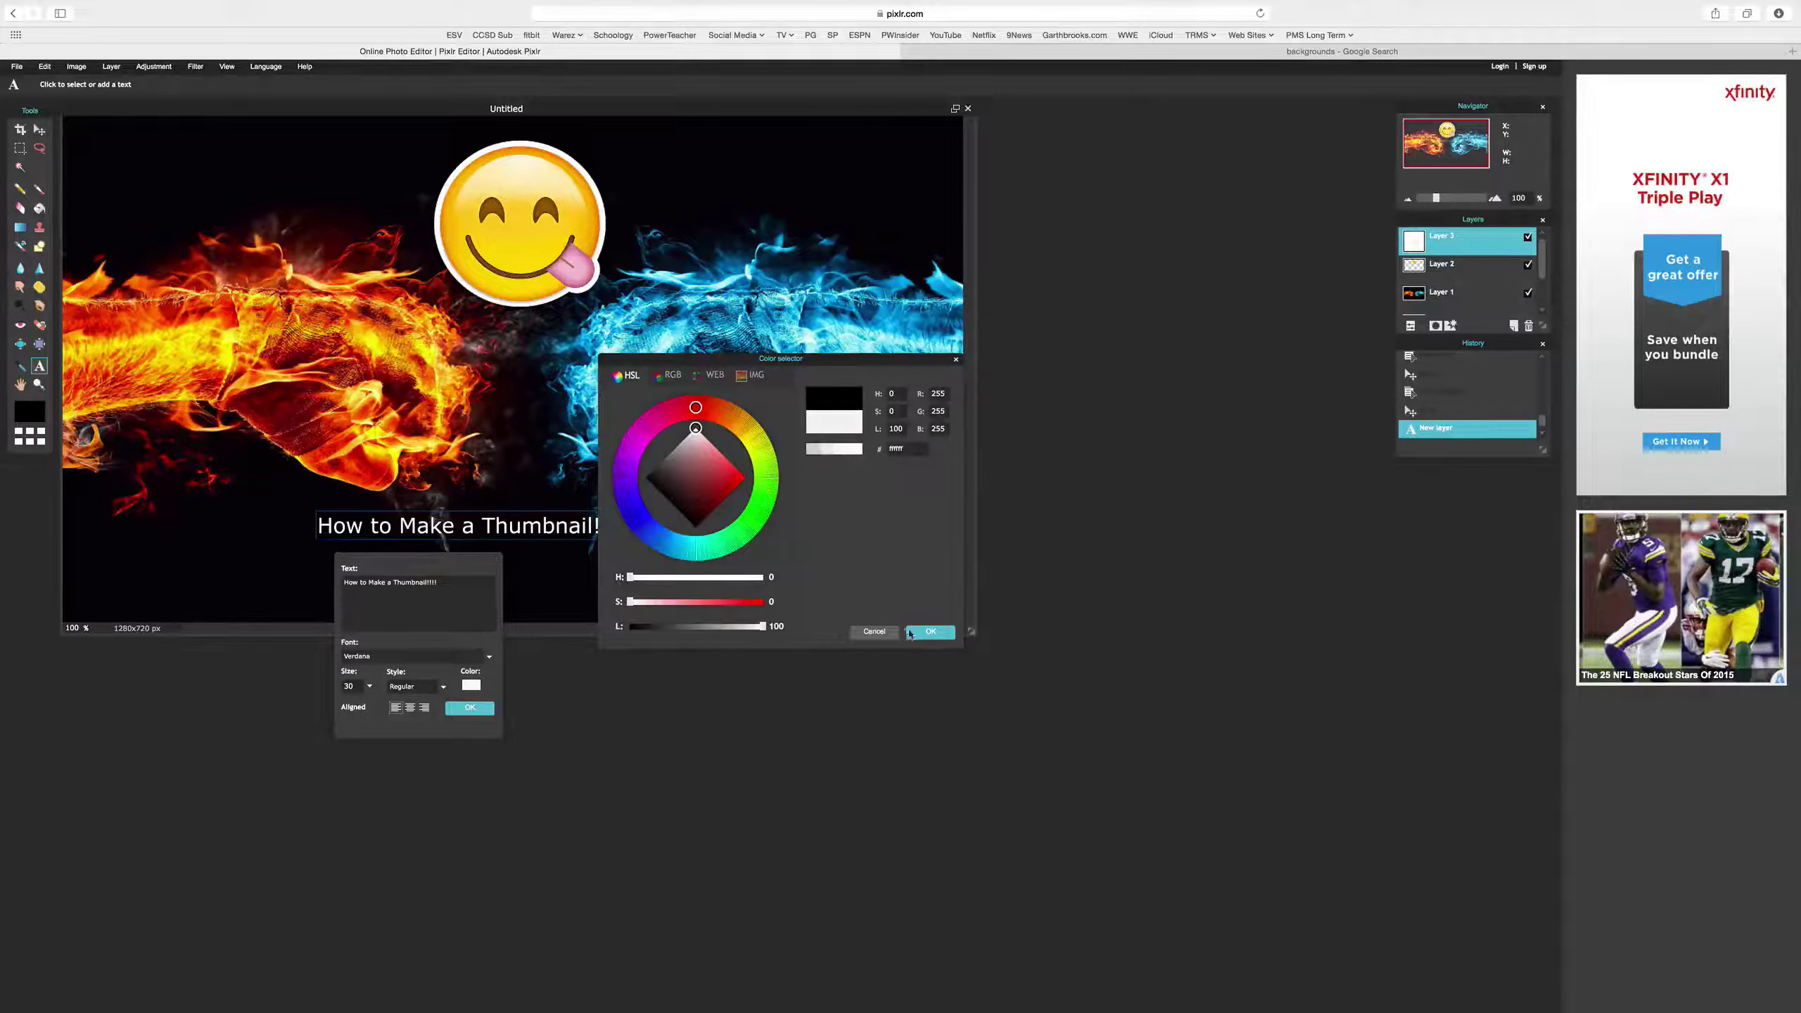
{"action": "left_click", "coordinate": [926, 630]}
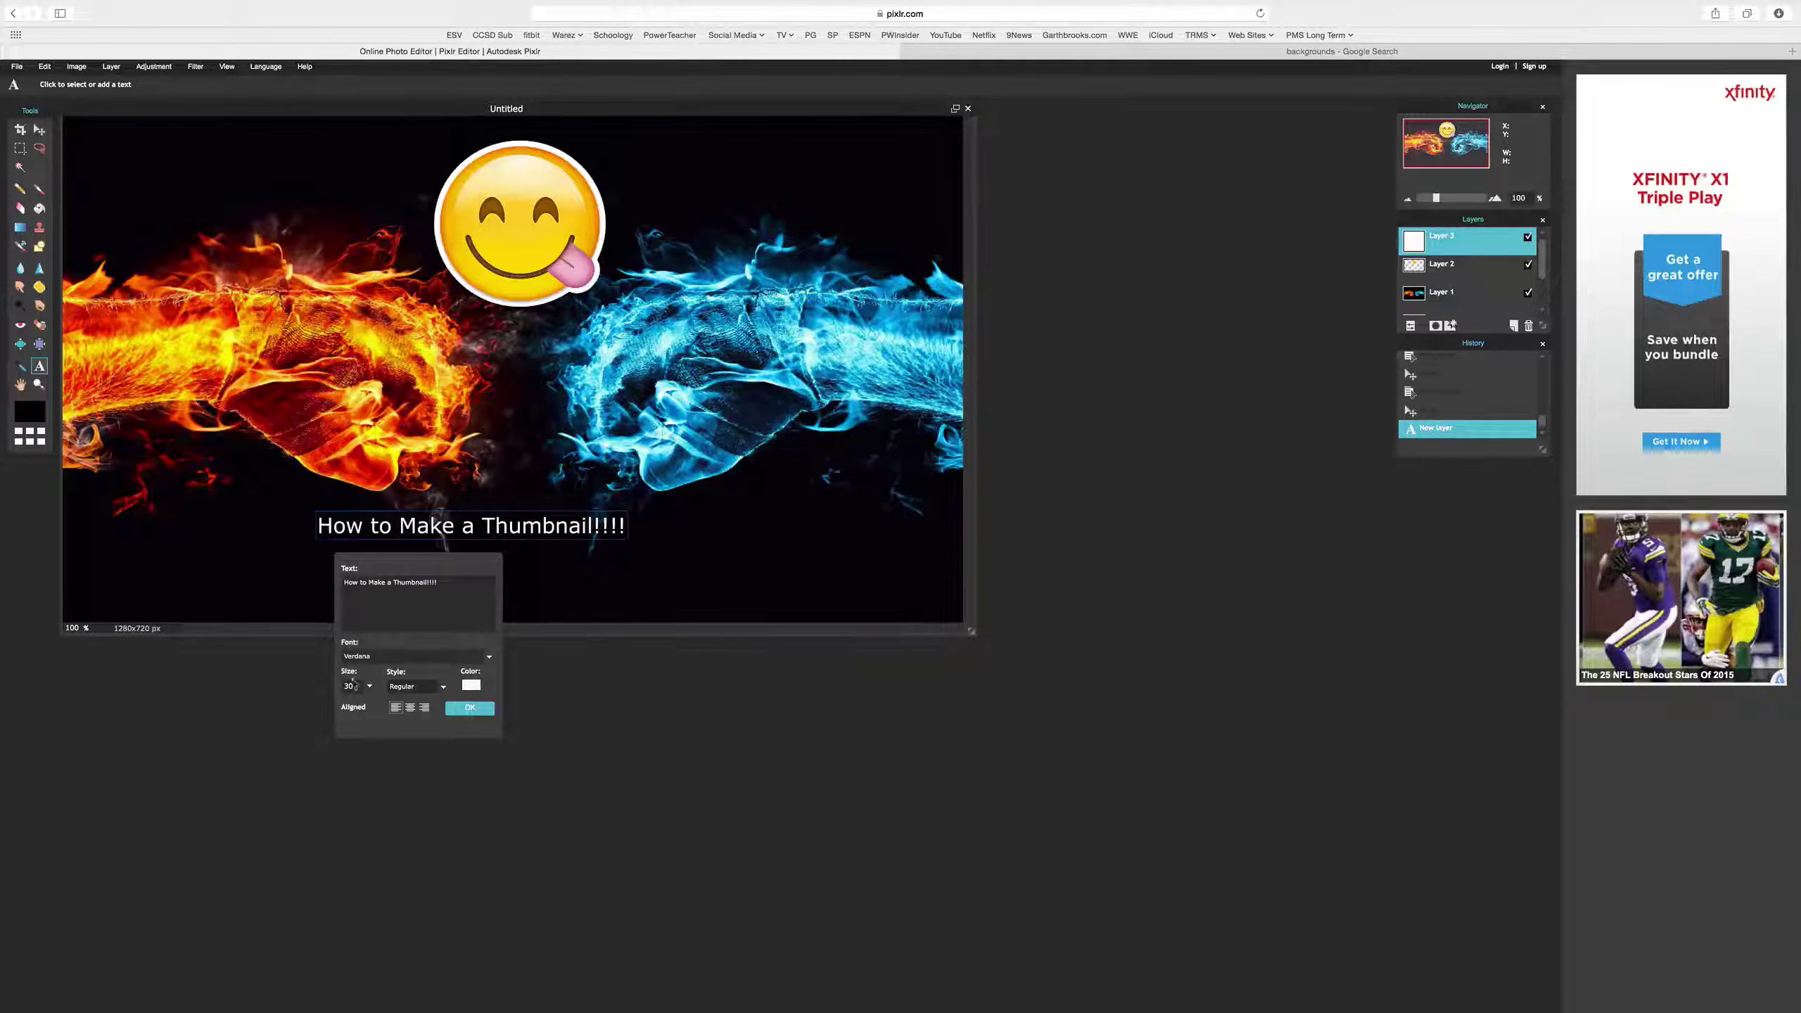
- Set the title size to 89 and move it up-left across the fists
{"action": "left_click", "coordinate": [370, 686]}
{"action": "mouse_move", "coordinate": [312, 705]}
{"action": "left_mouse_down"}
{"action": "mouse_move", "coordinate": [362, 707]}
{"action": "mouse_move", "coordinate": [334, 705]}
{"action": "left_mouse_up"}
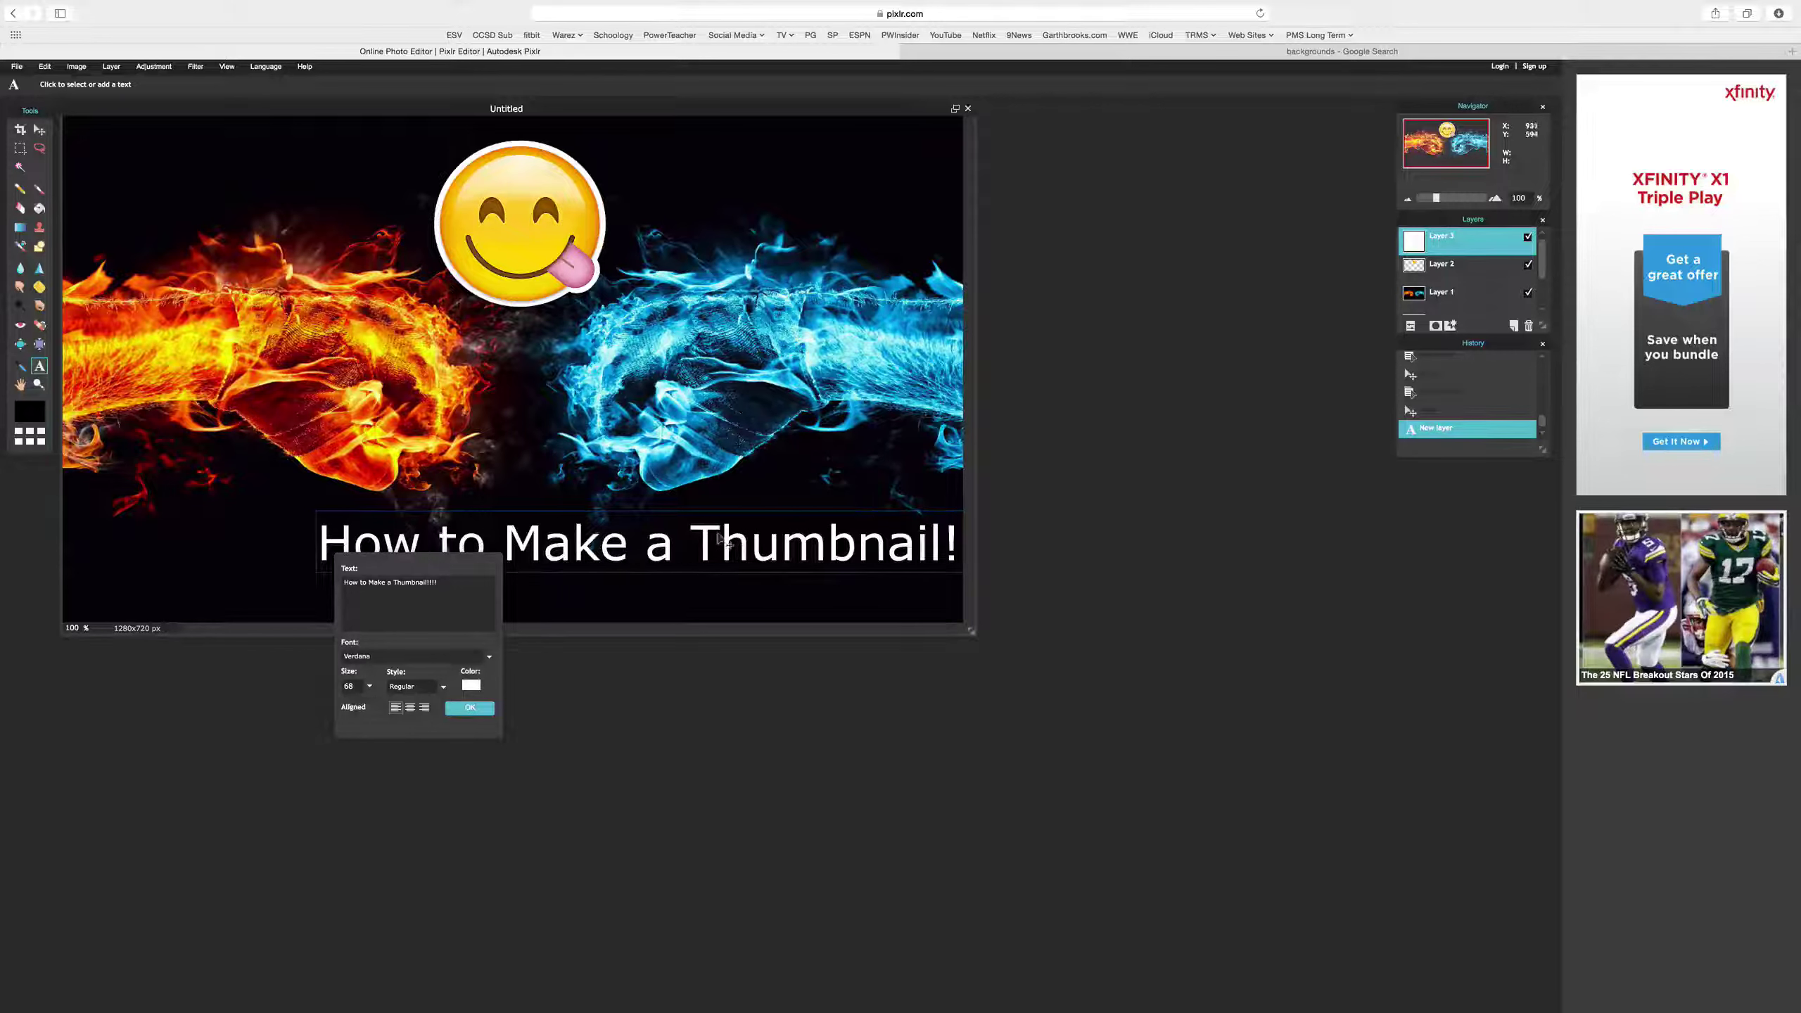
{"action": "left_click_drag", "start_coordinate": [723, 543], "coordinate": [573, 500]}
{"action": "left_click", "coordinate": [369, 686]}
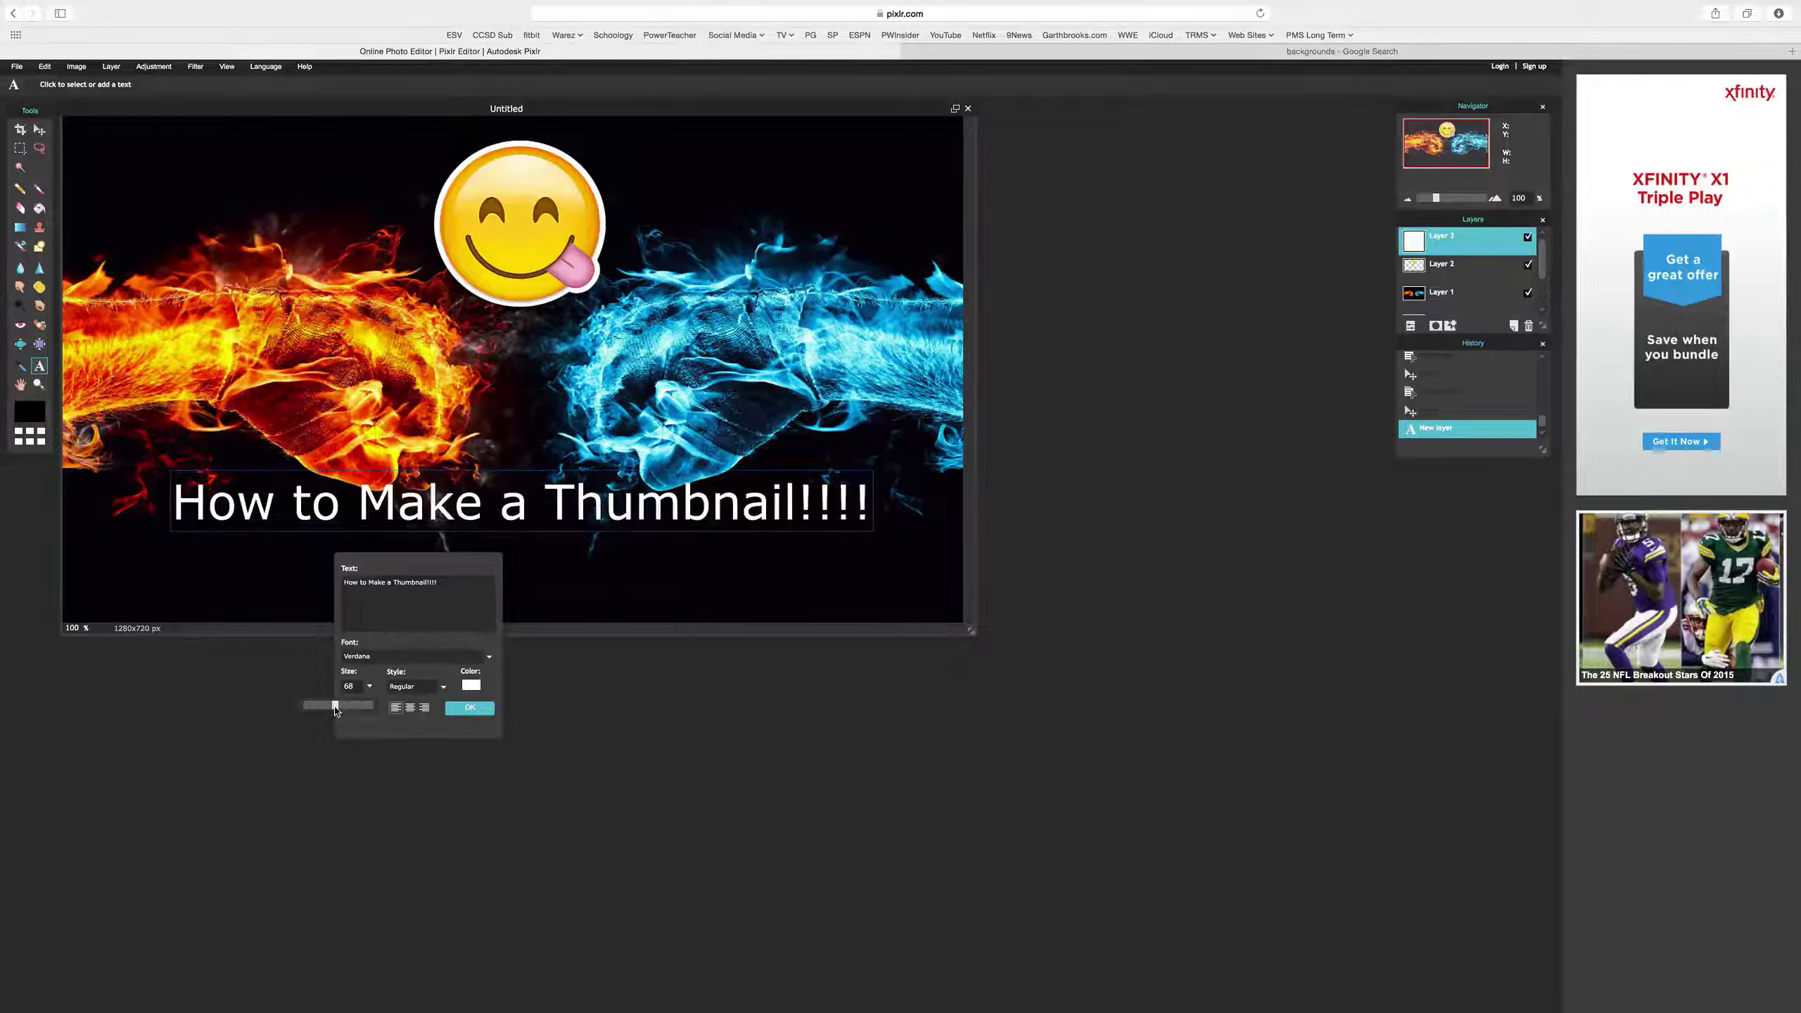
{"action": "left_click_drag", "start_coordinate": [336, 707], "coordinate": [348, 706]}
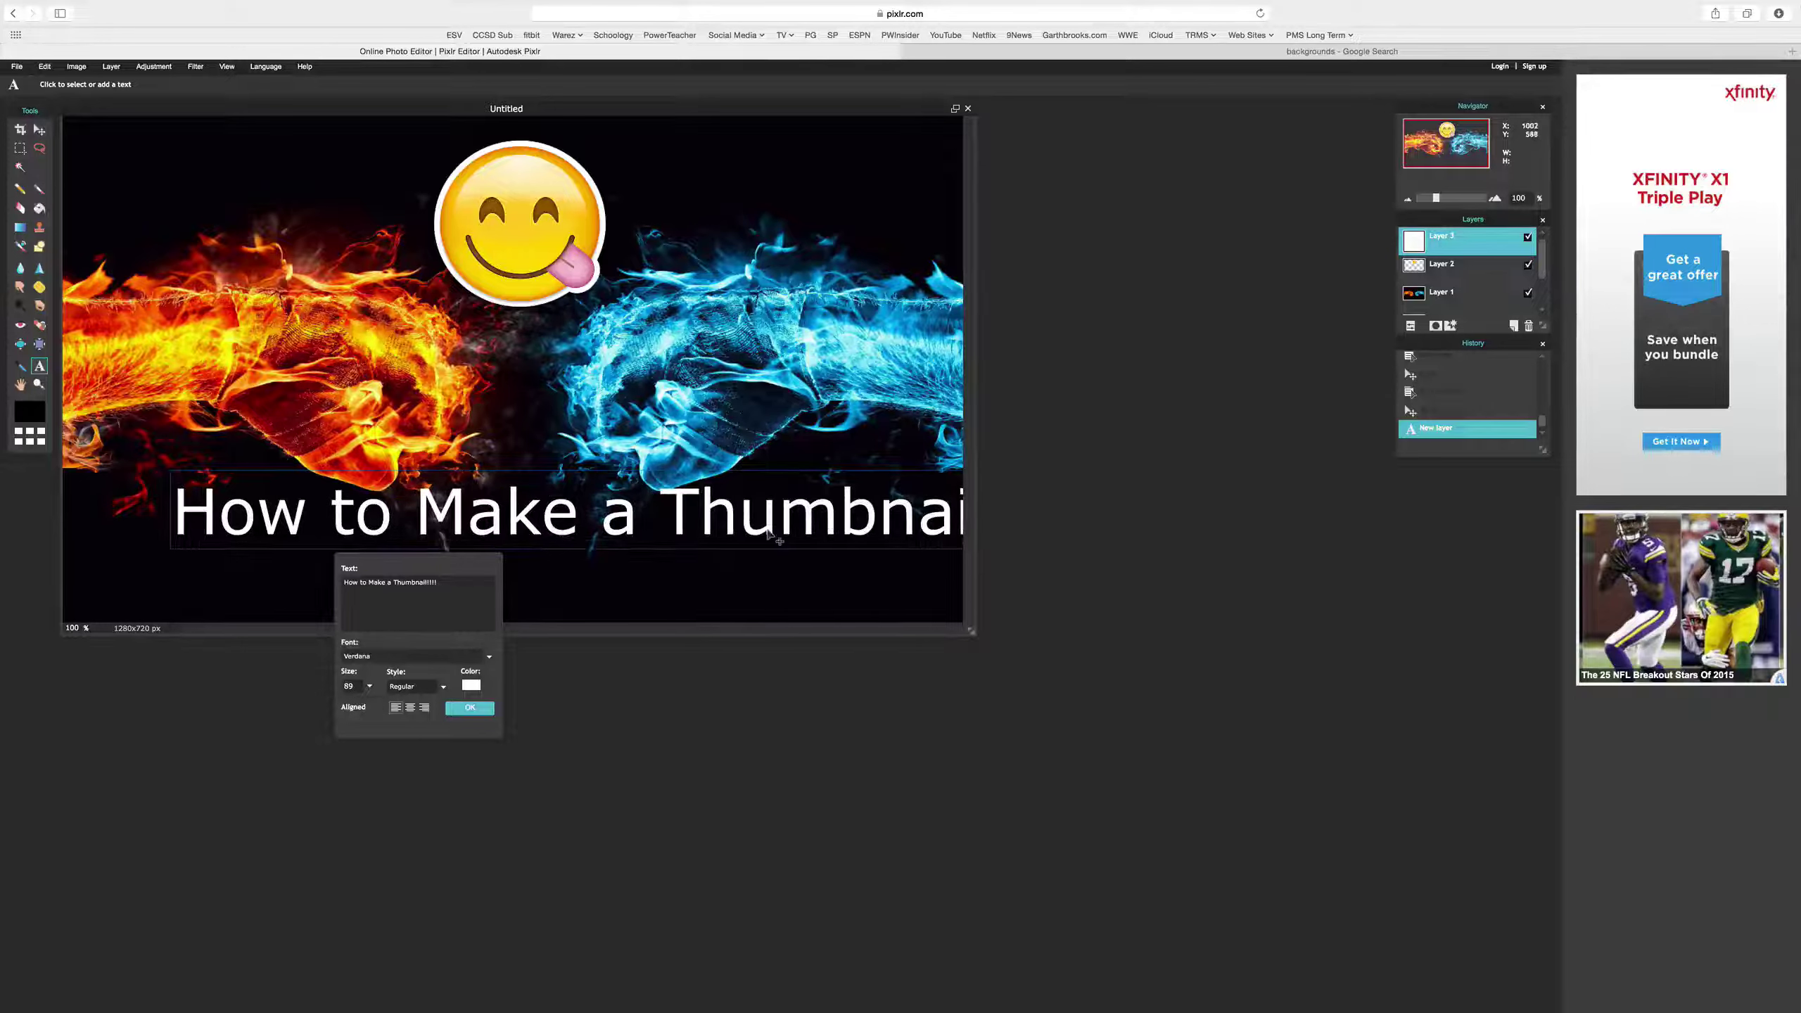
{"action": "left_click_drag", "start_coordinate": [769, 535], "coordinate": [656, 417]}
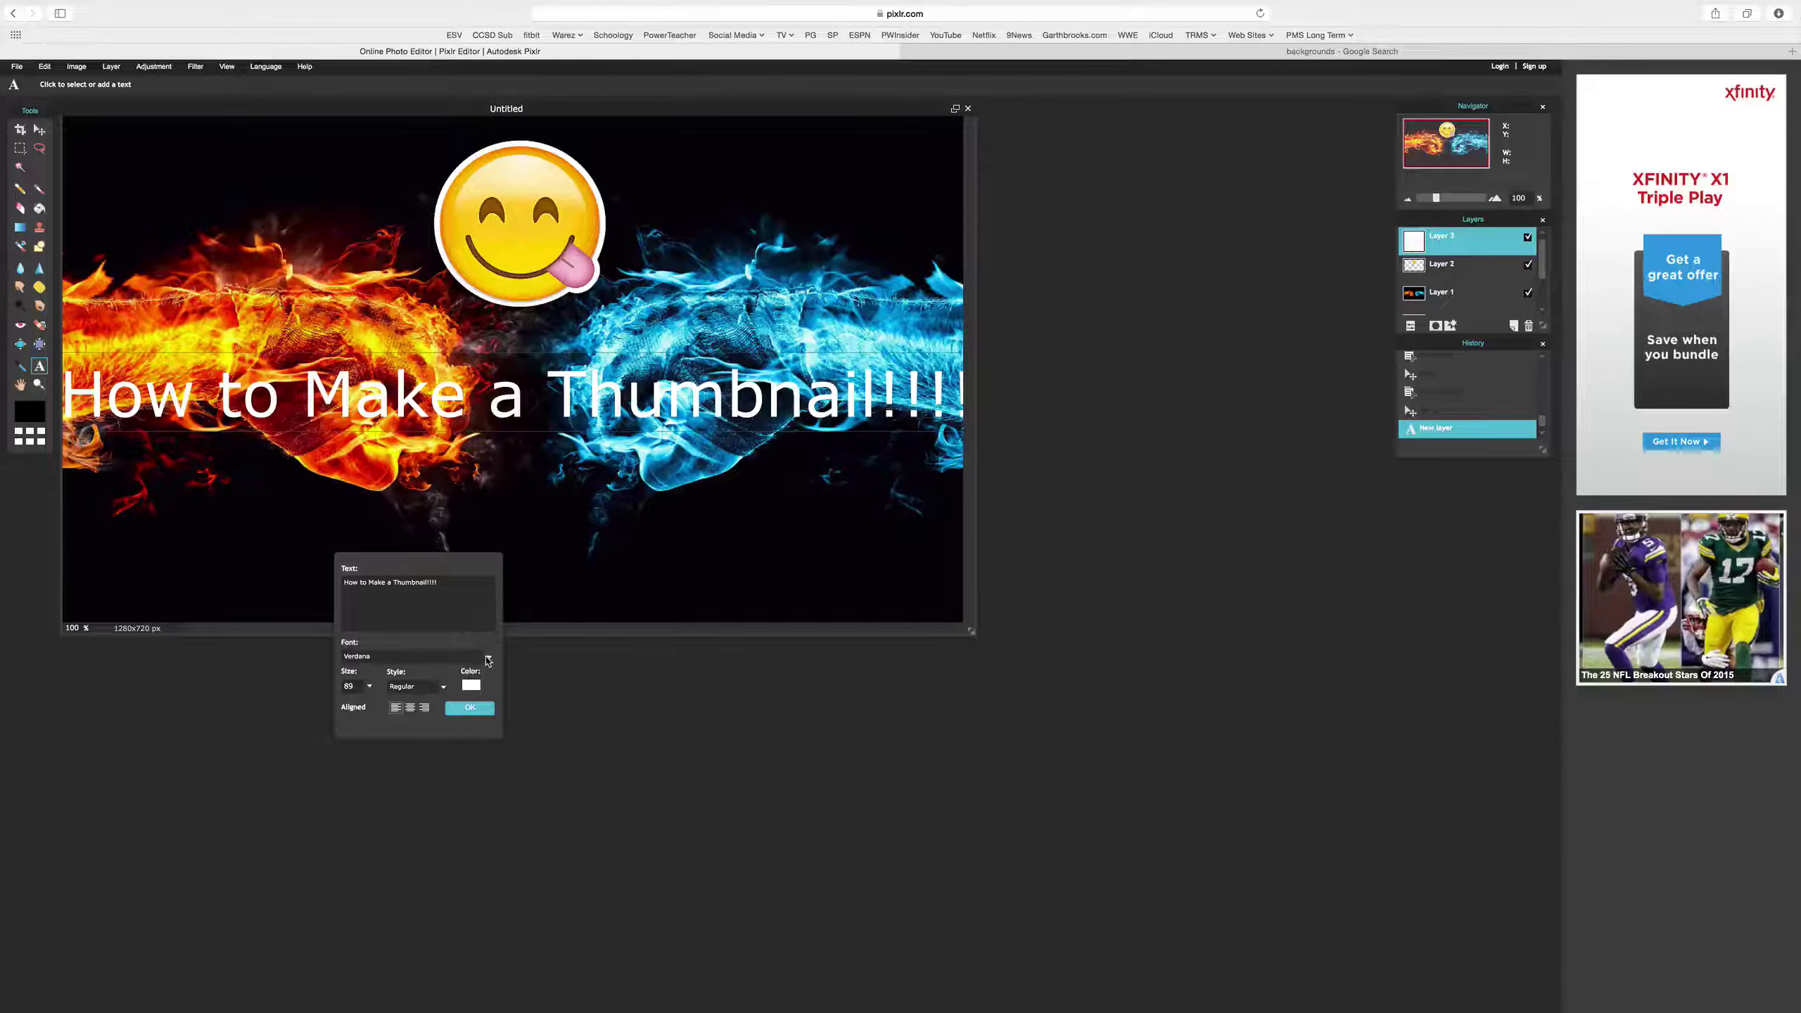
- Switch the title font to Gurmukhi MN Bold and nudge the text slightly right and down
{"action": "left_click", "coordinate": [488, 661]}
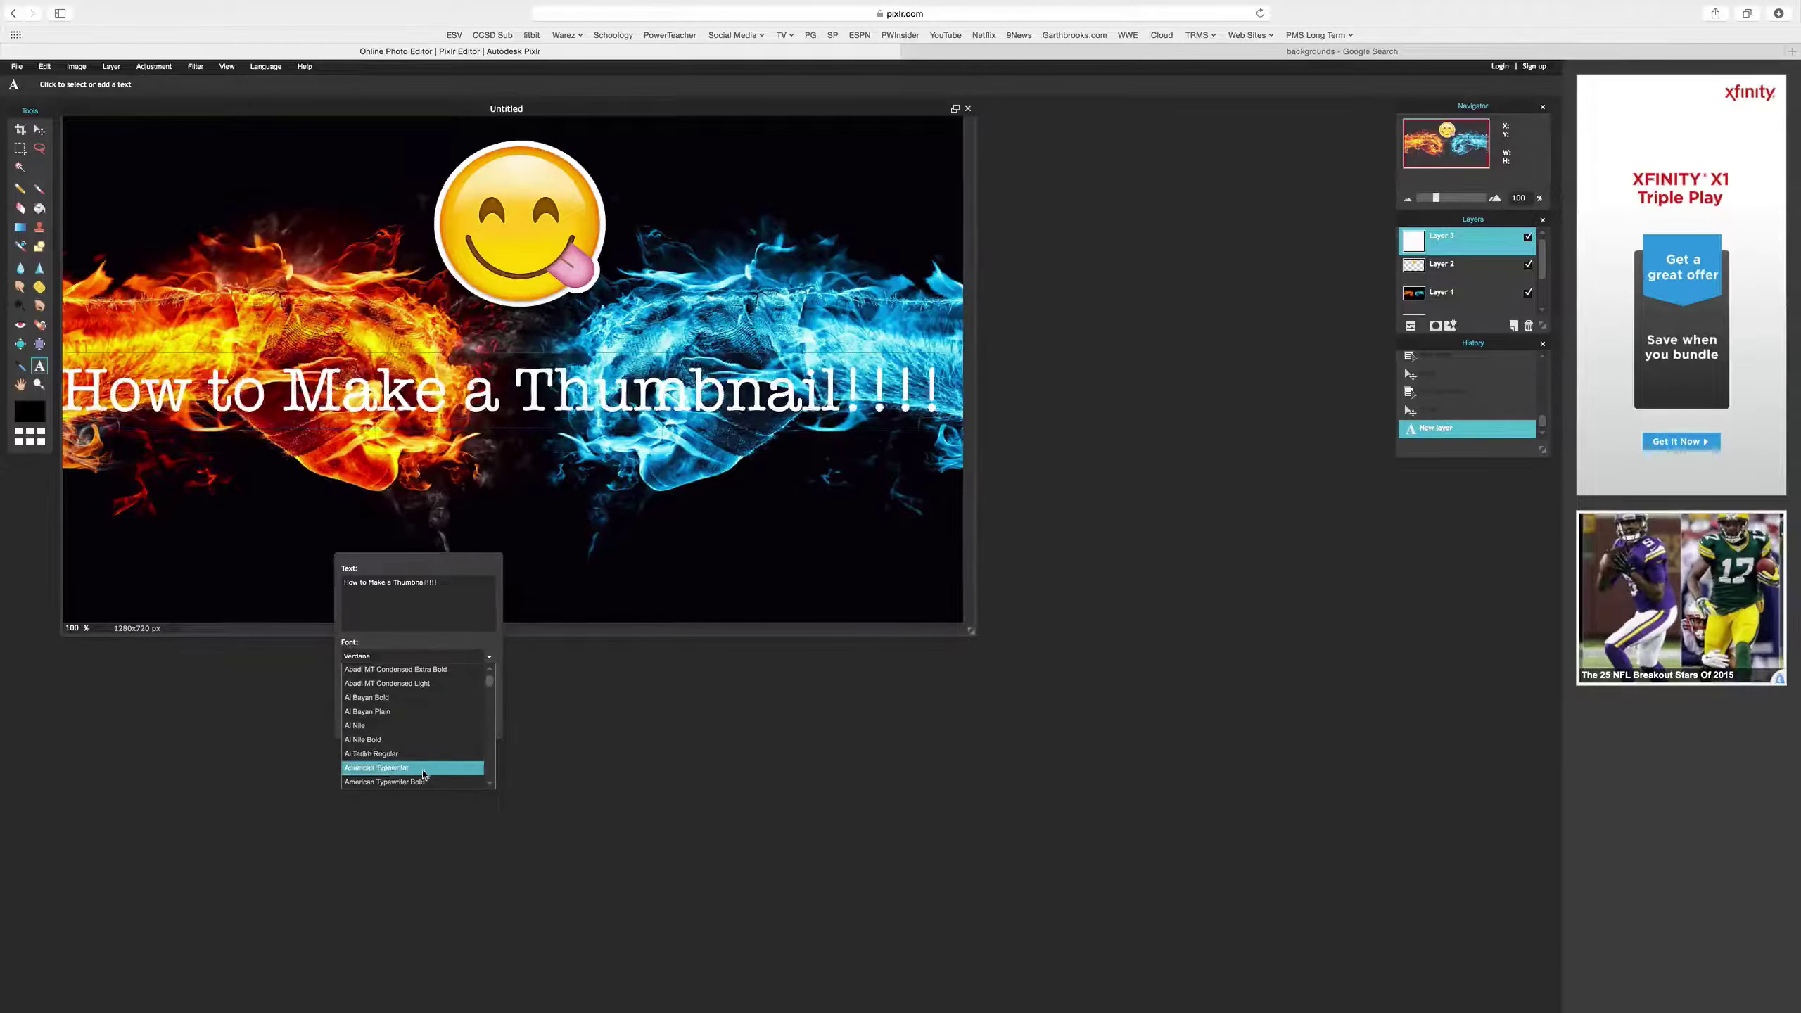
{"action": "left_click", "coordinate": [490, 784]}
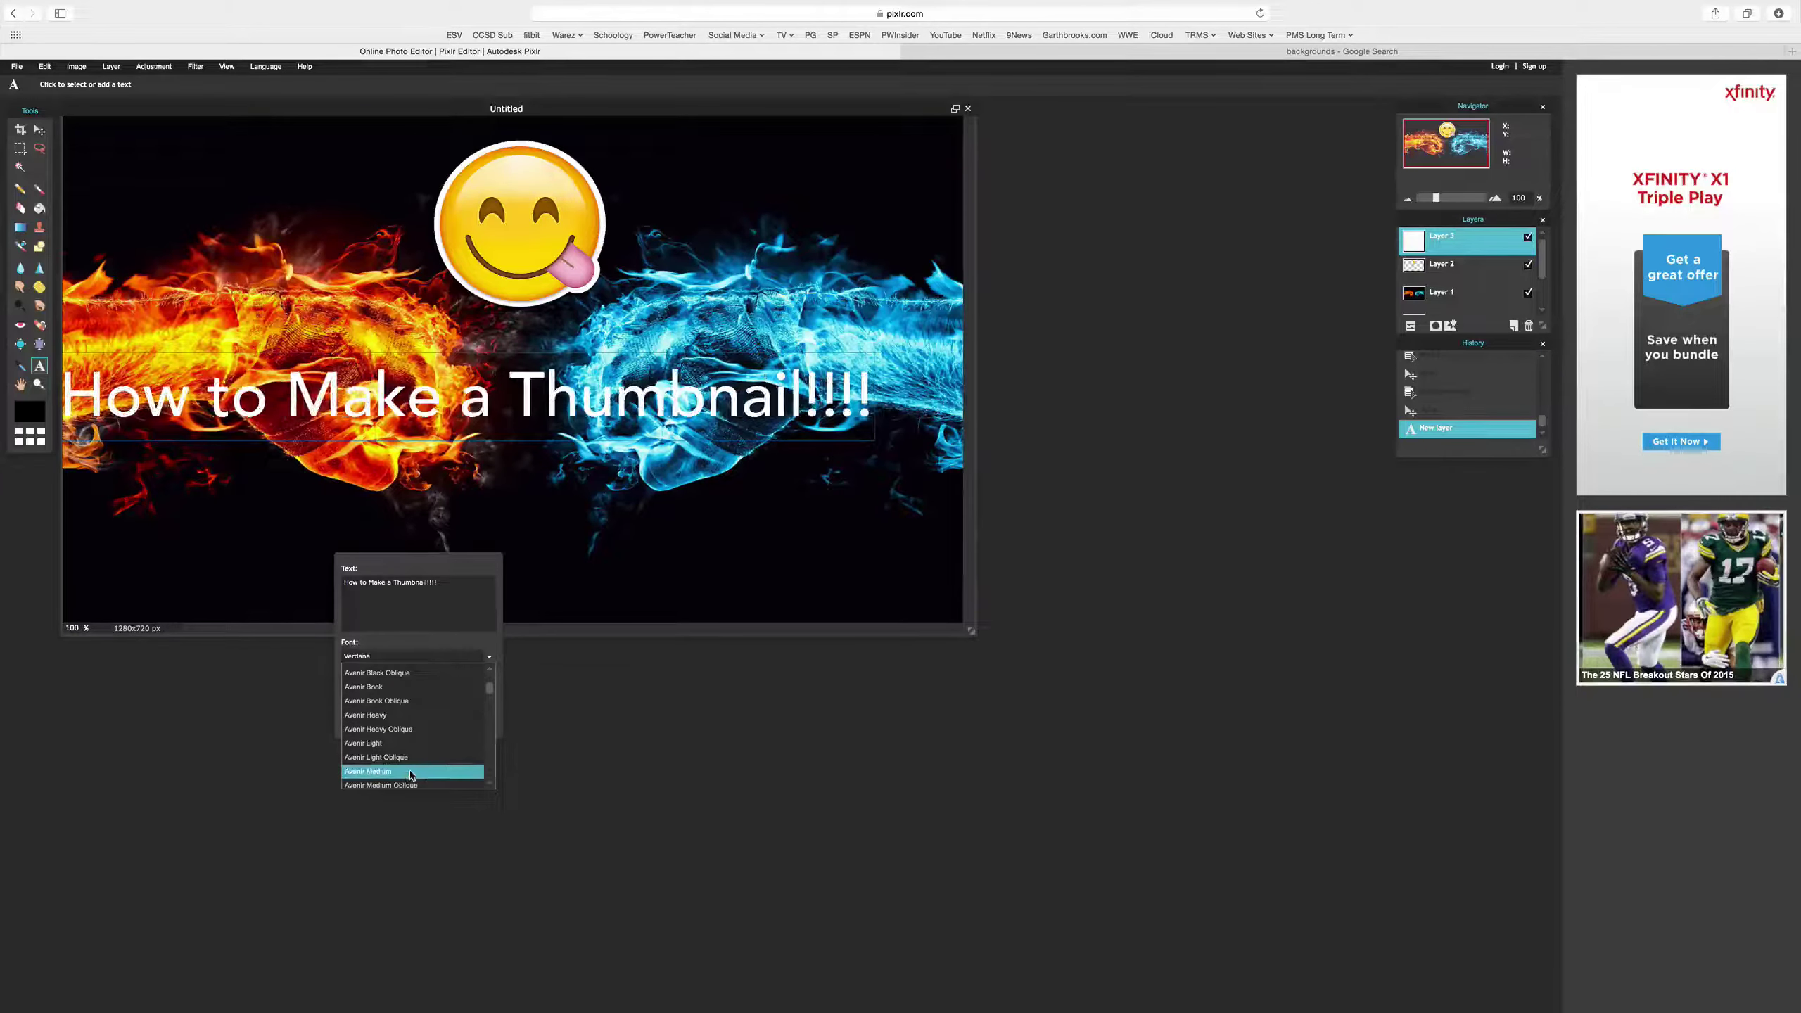
{"action": "left_click", "coordinate": [489, 785]}
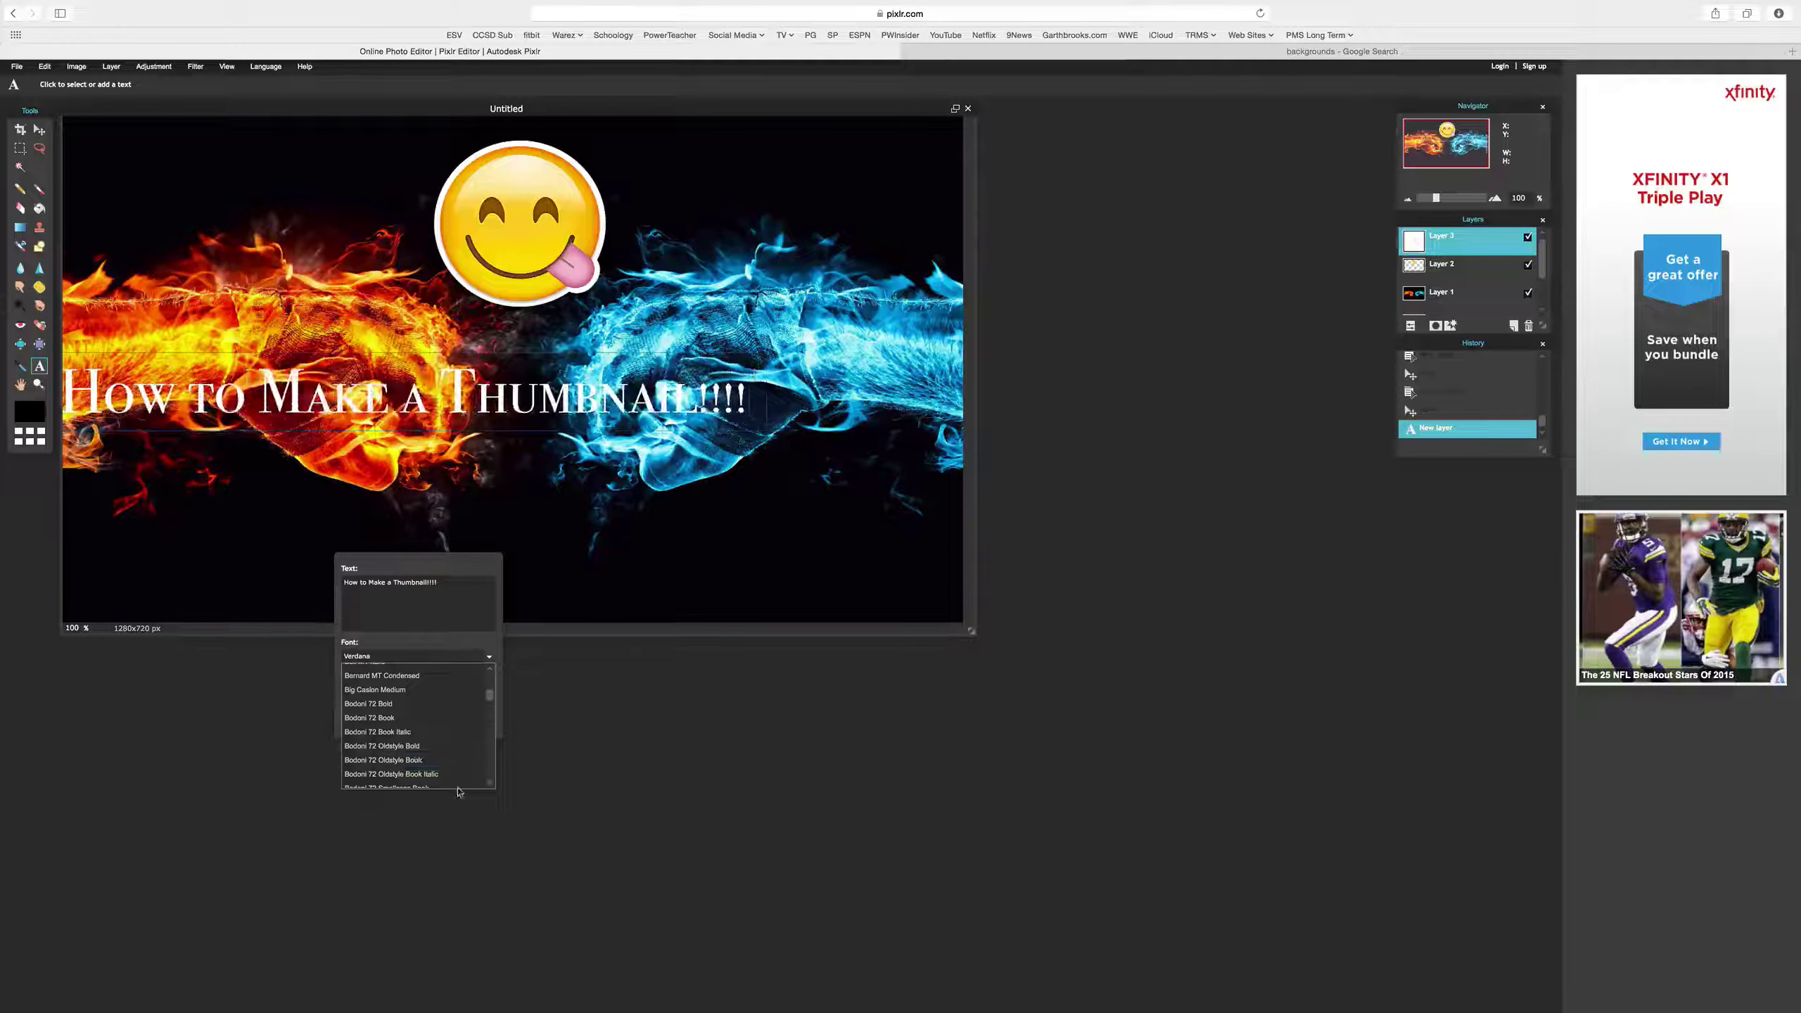
{"action": "scroll", "coordinate": [459, 786], "scroll_direction": "down", "scroll_amount": 5}
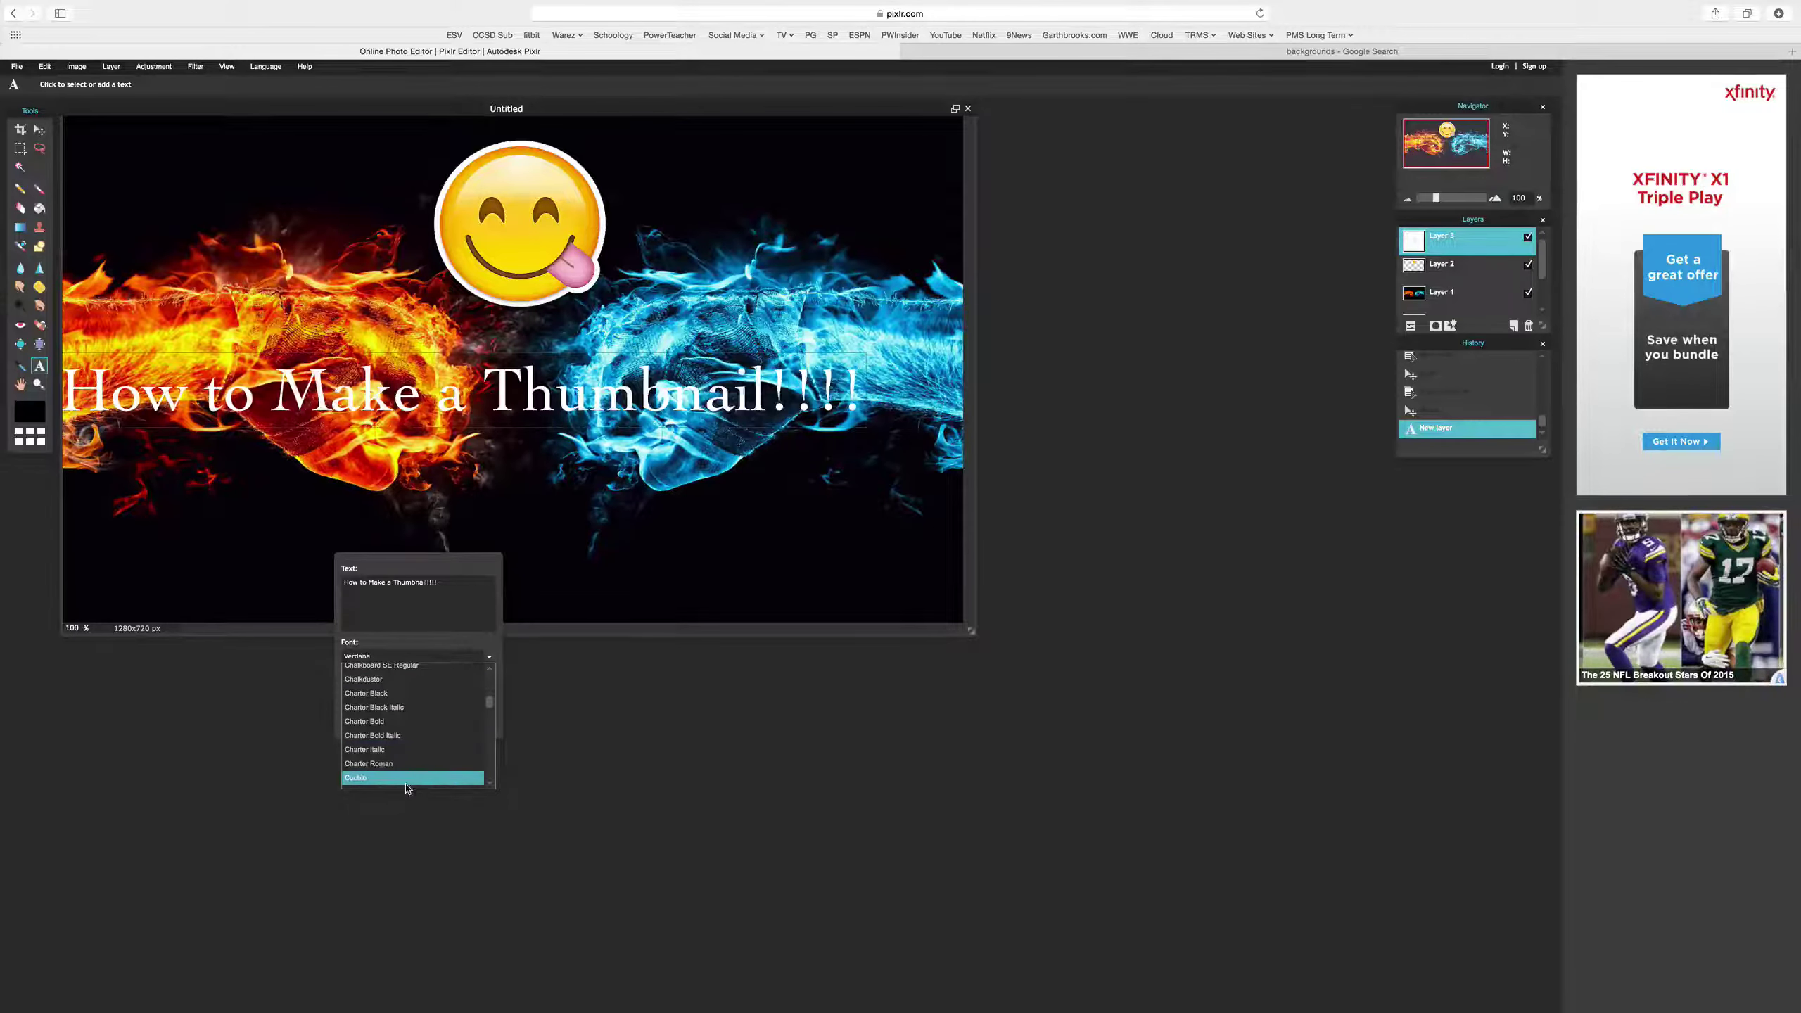
{"action": "scroll", "coordinate": [423, 724], "scroll_direction": "down", "scroll_amount": 3}
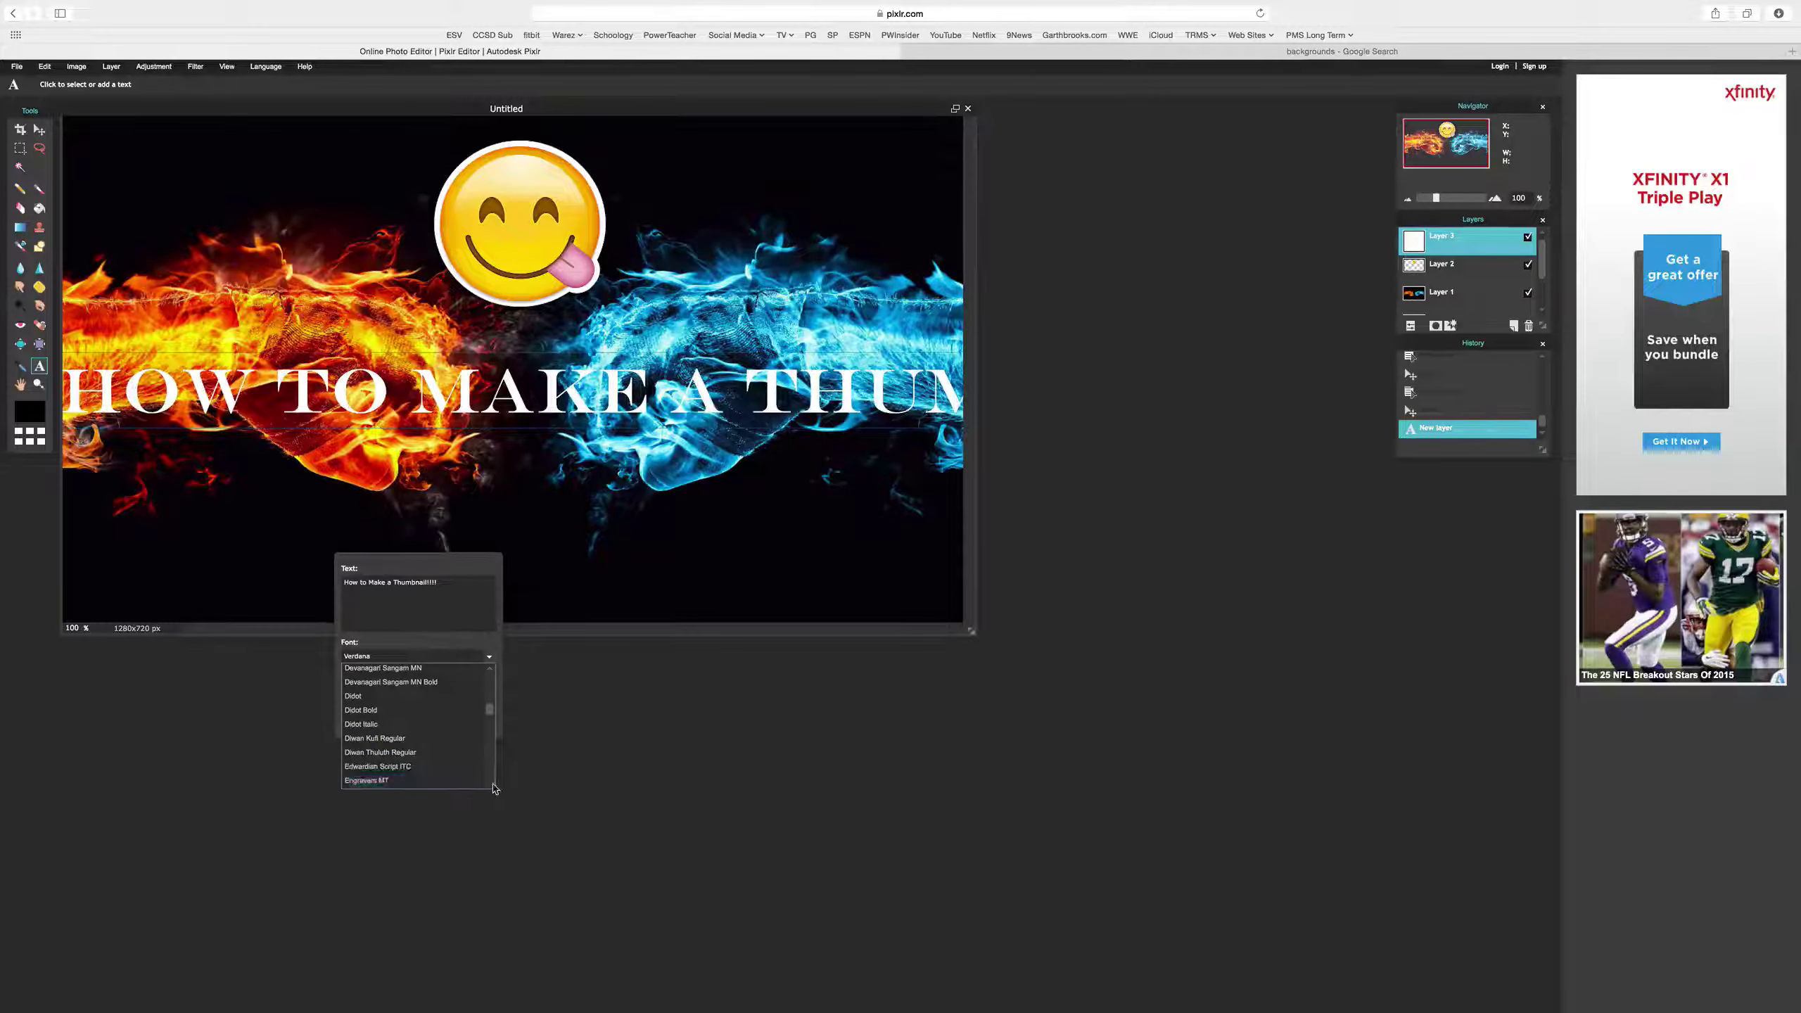
{"action": "scroll", "coordinate": [440, 738], "scroll_direction": "down", "scroll_amount": 5}
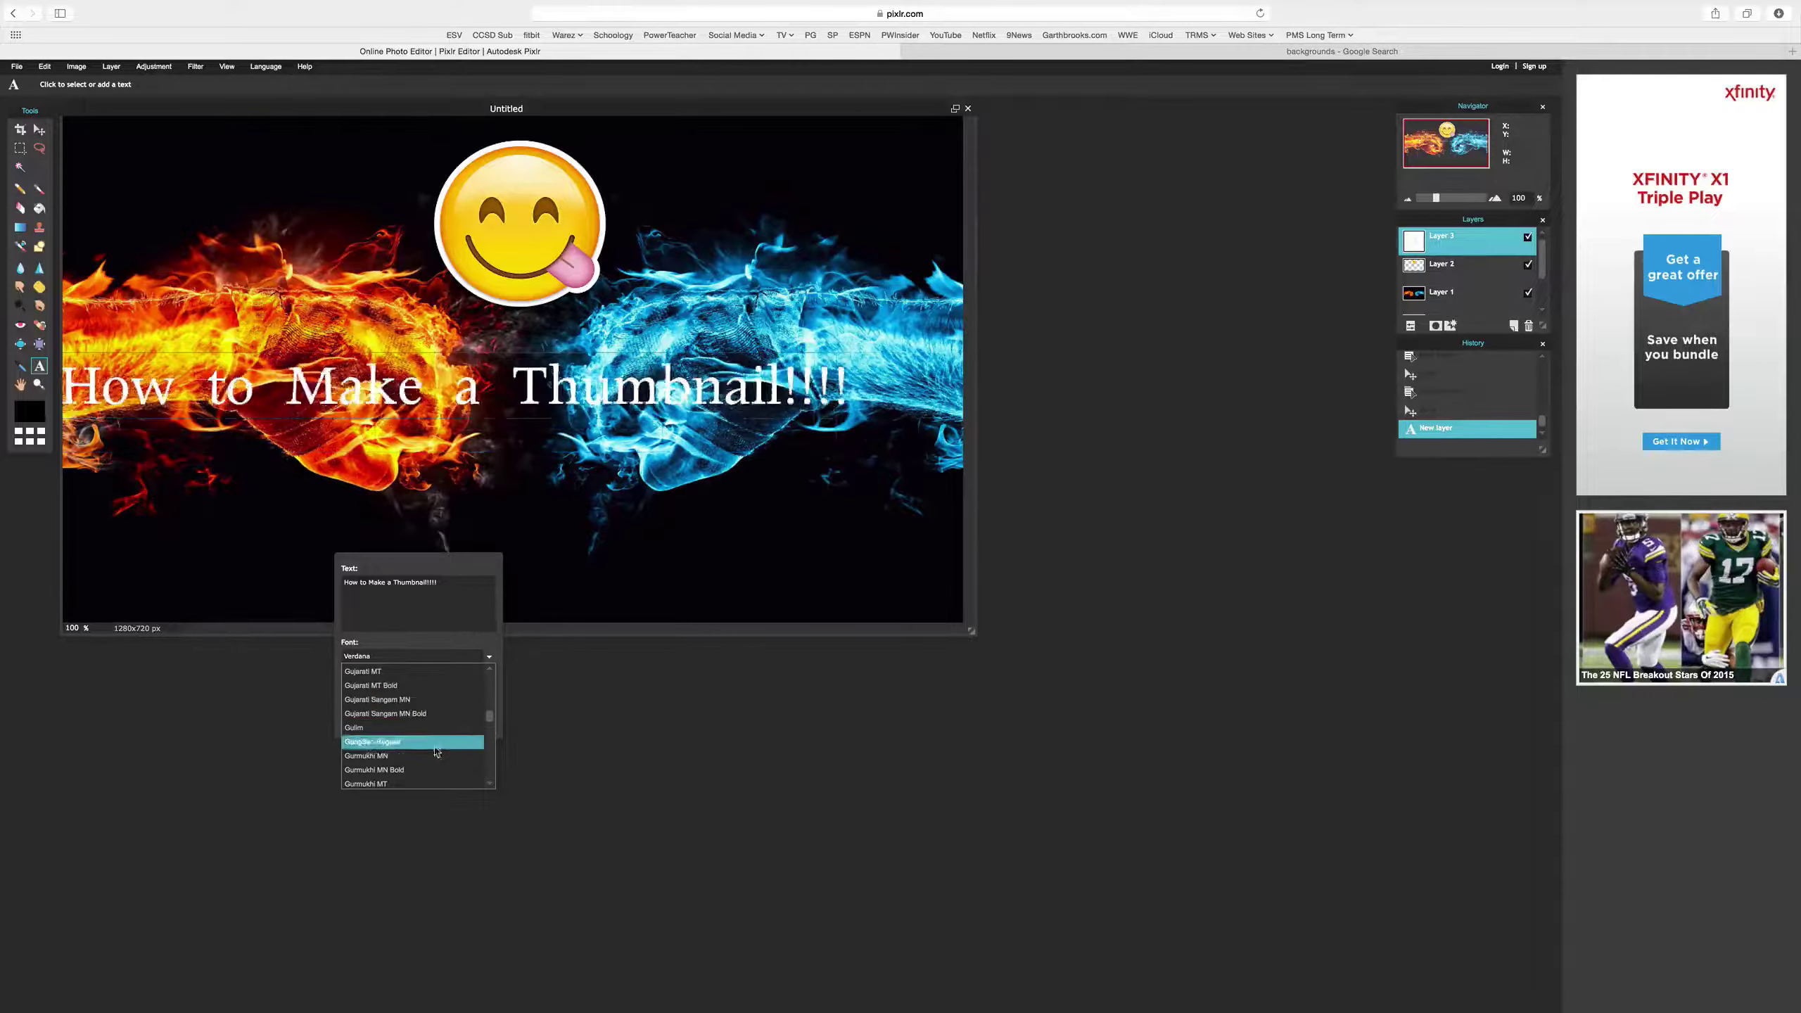
{"action": "left_click", "coordinate": [437, 776]}
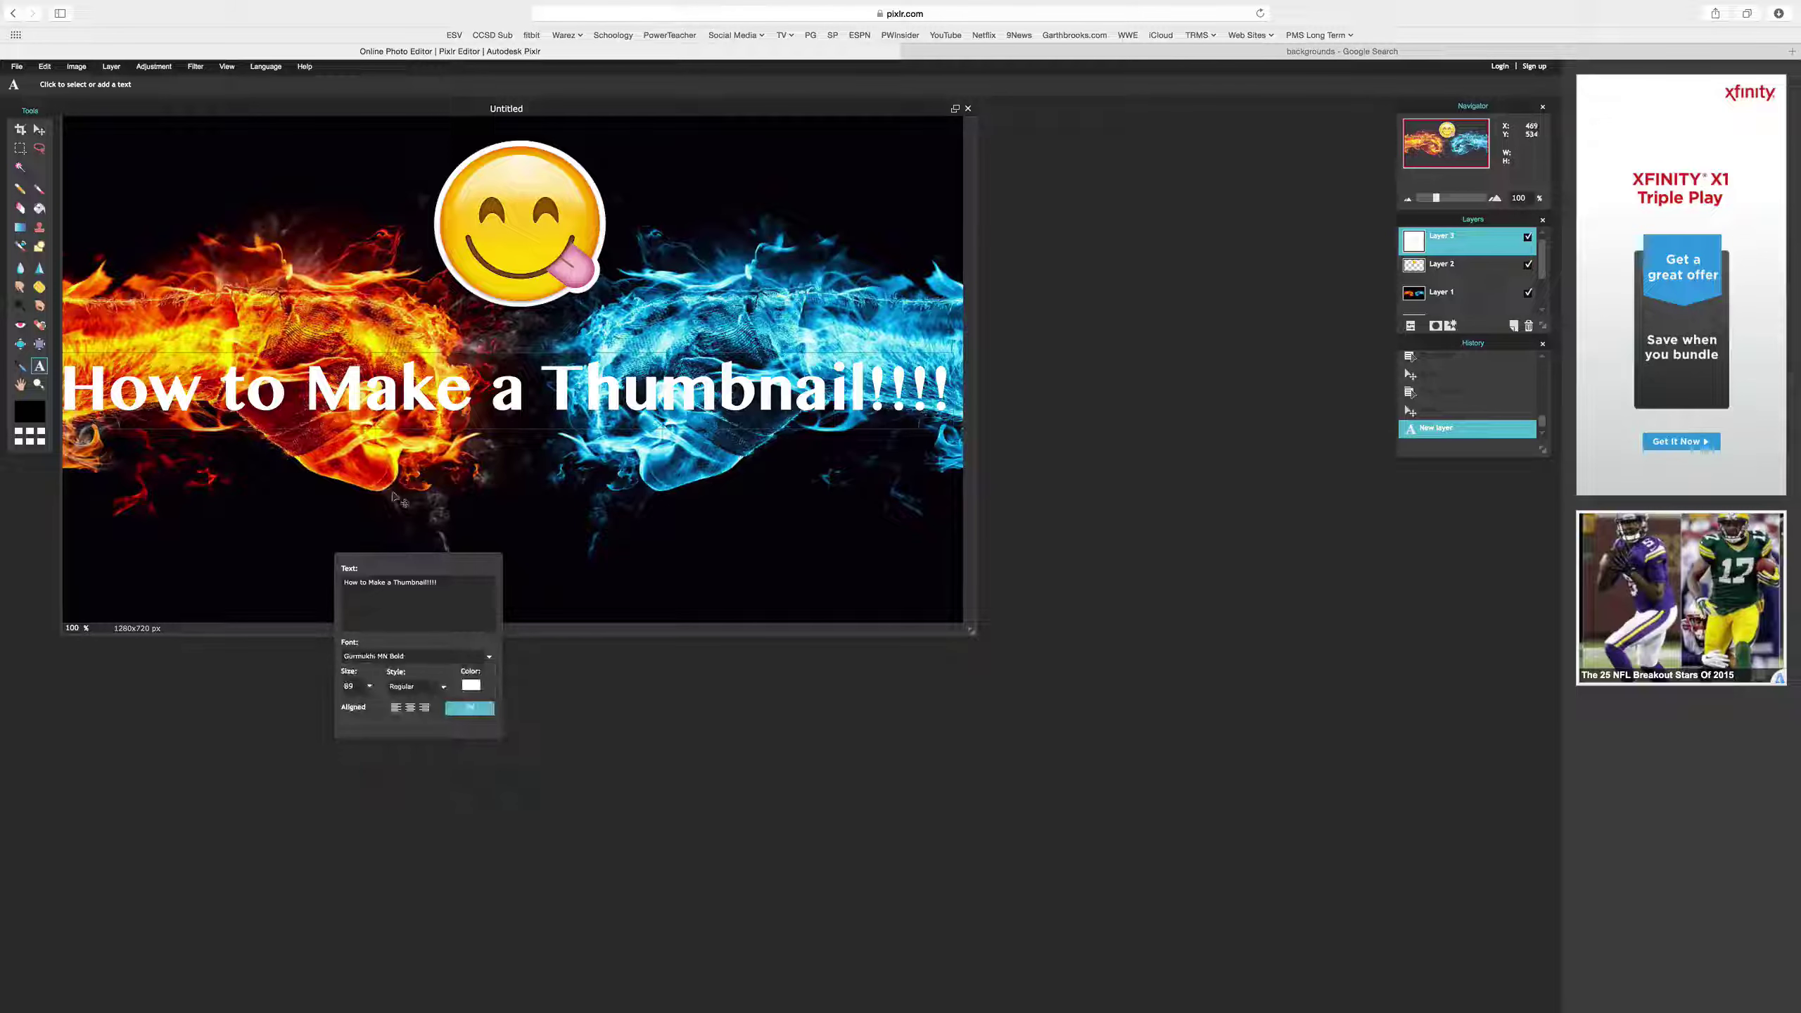
{"action": "left_click", "coordinate": [464, 708]}
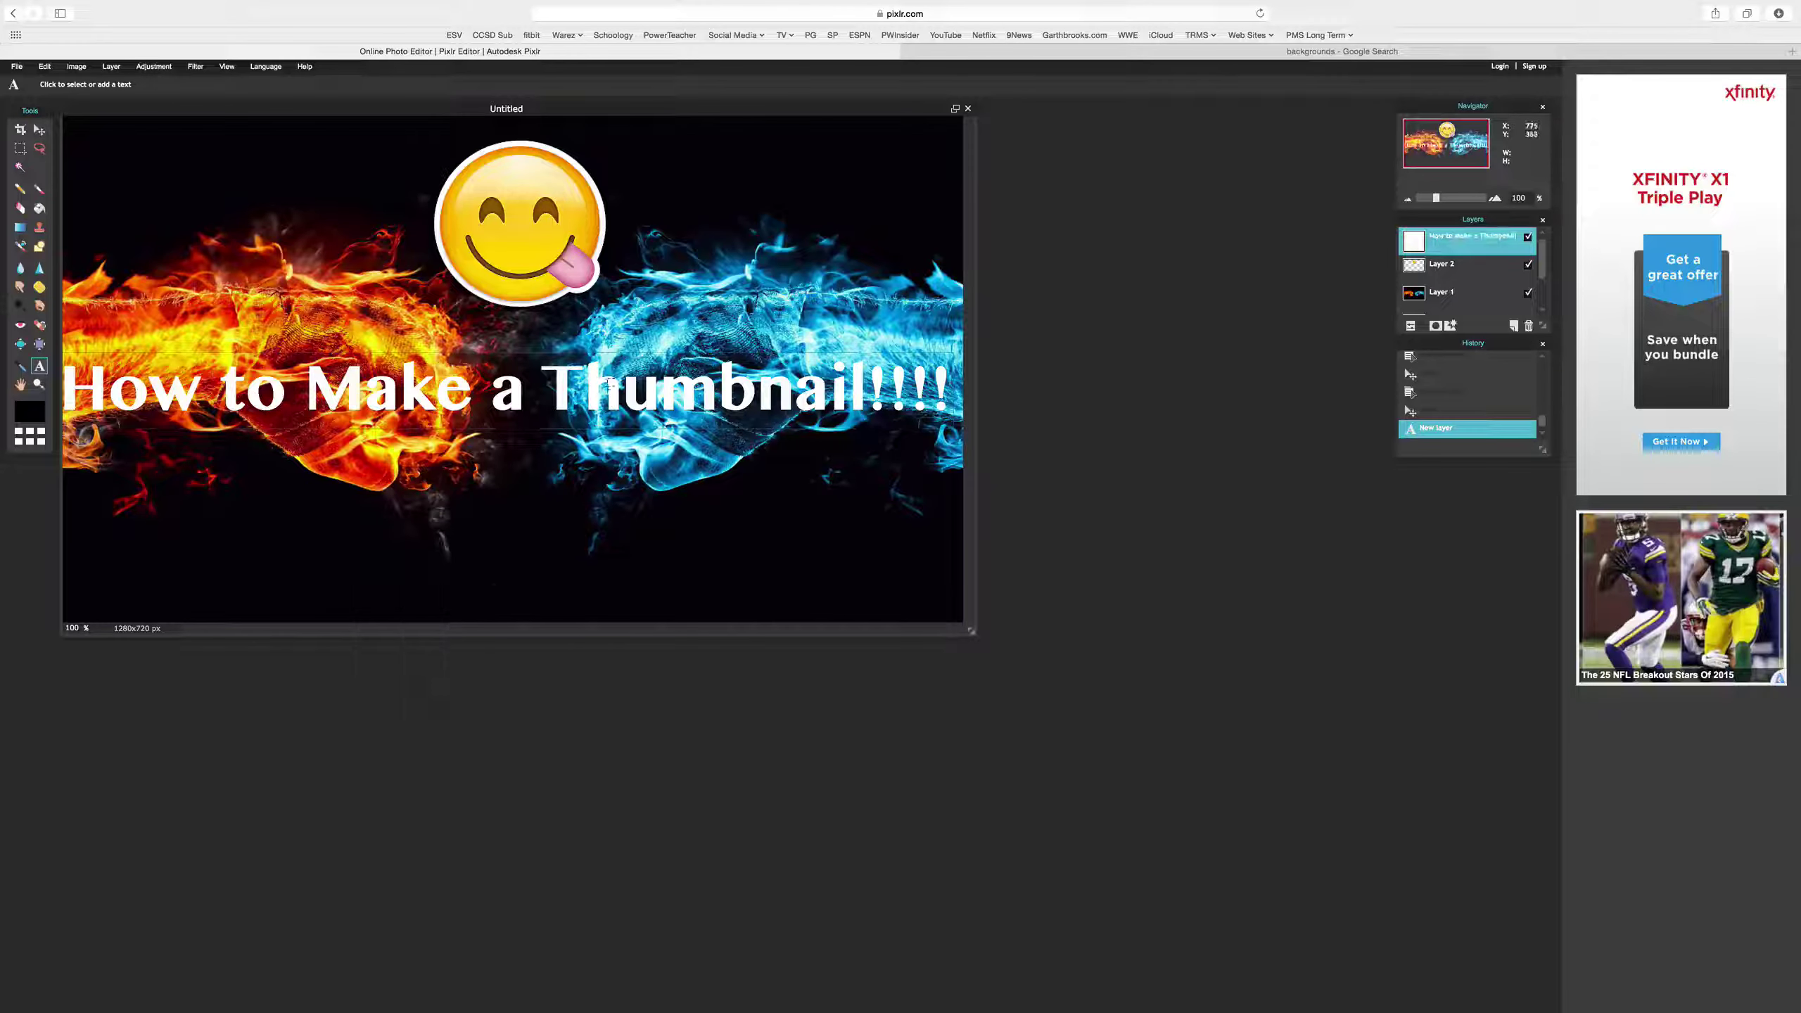
{"action": "left_click", "coordinate": [741, 396]}
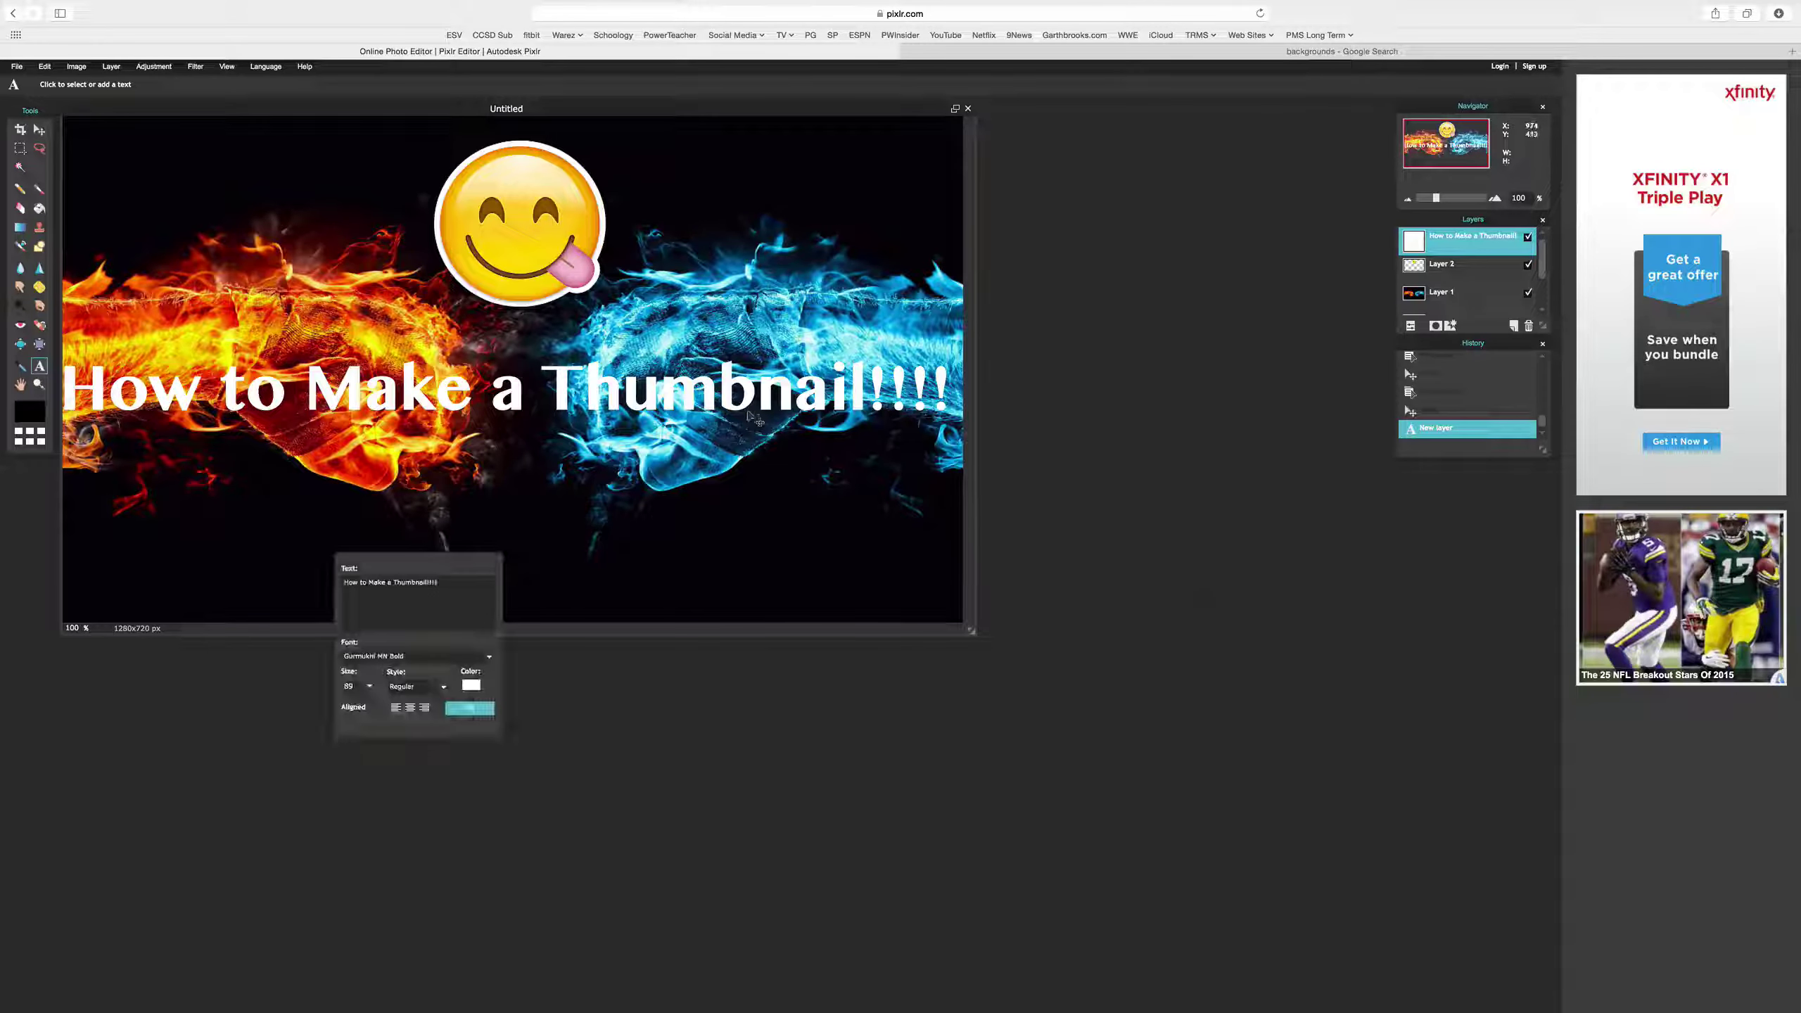
{"action": "left_click_drag", "start_coordinate": [735, 390], "coordinate": [740, 395]}
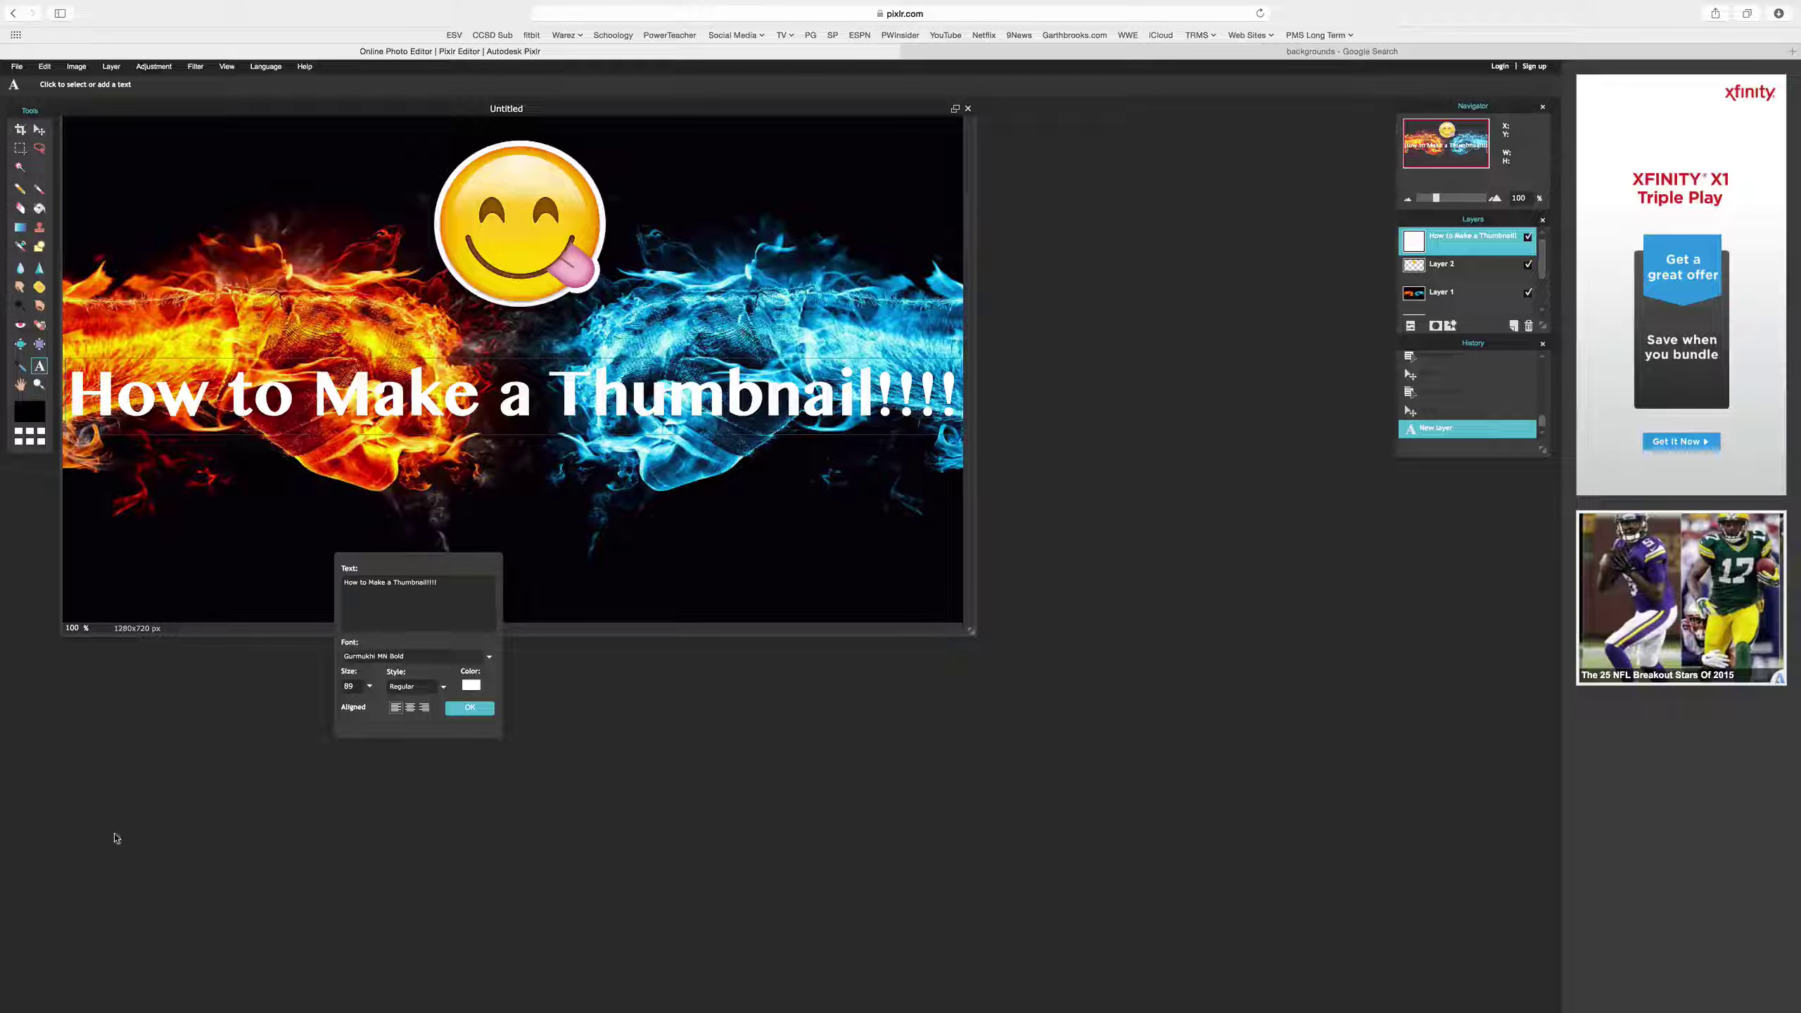
- Commit the title, then save the image as a full-quality PNG named Tumnail on the Desktop
{"action": "left_click", "coordinate": [452, 707]}
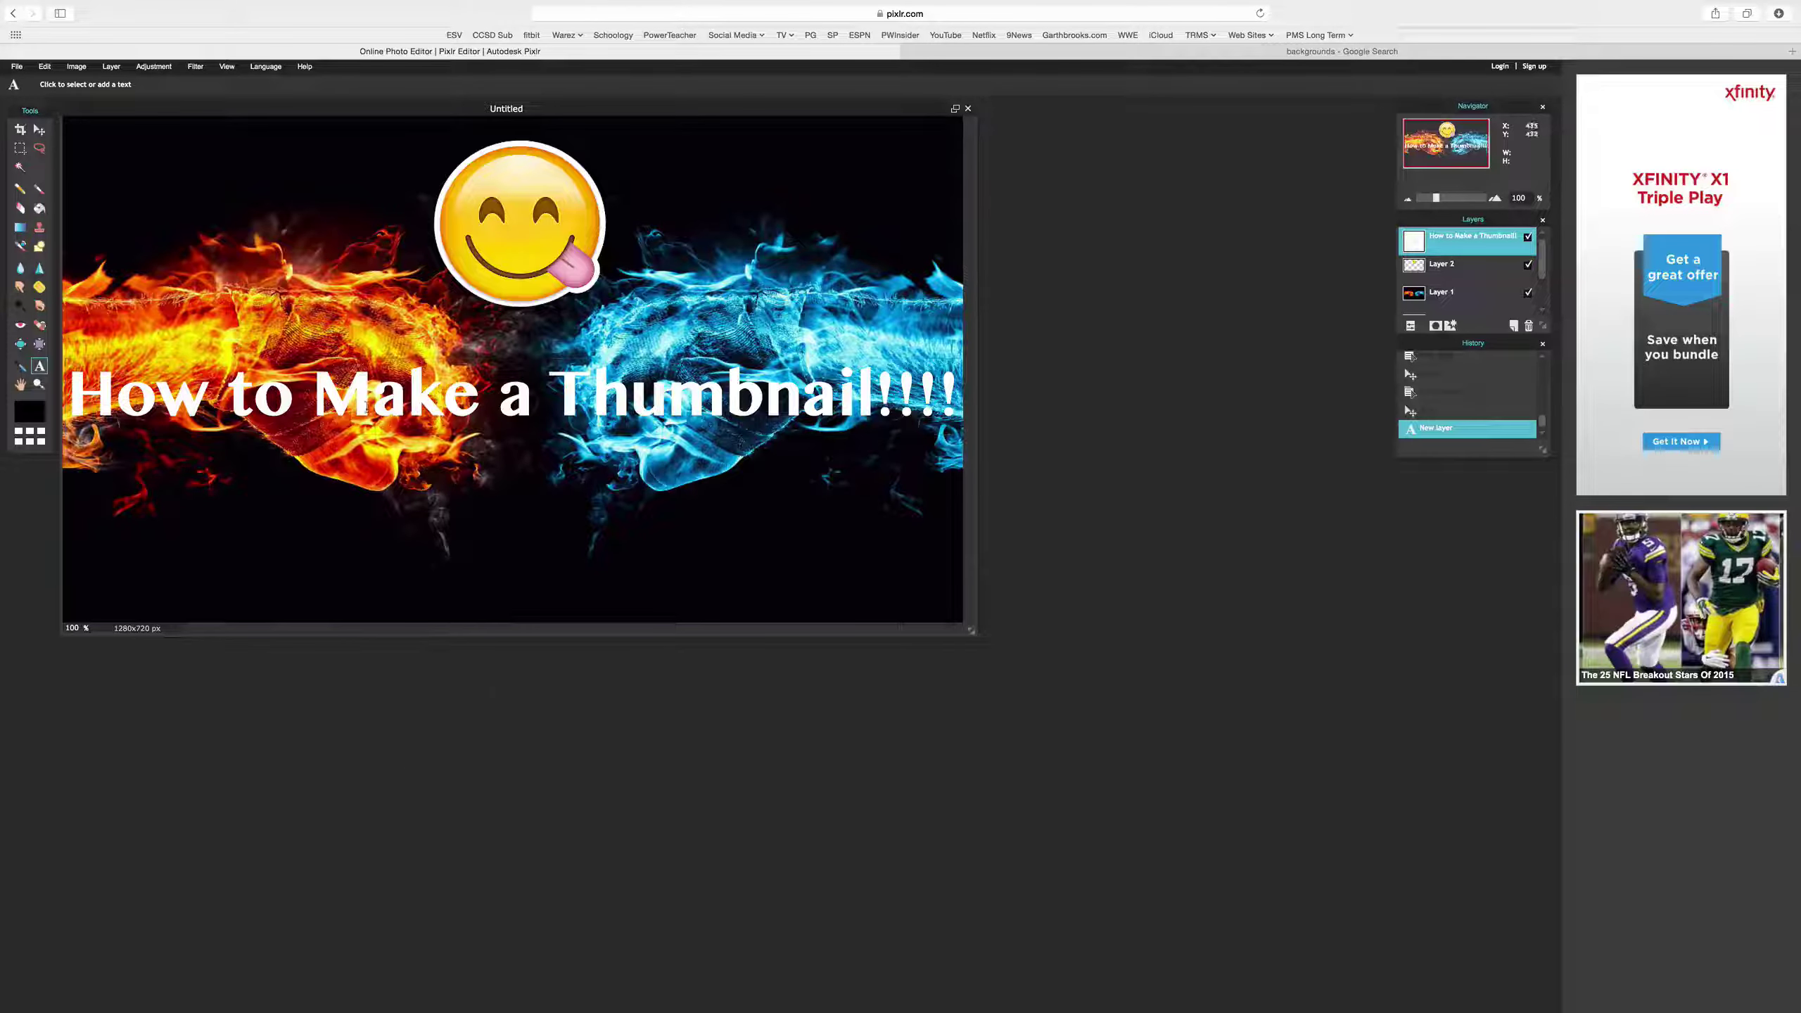
{"action": "left_click", "coordinate": [15, 66]}
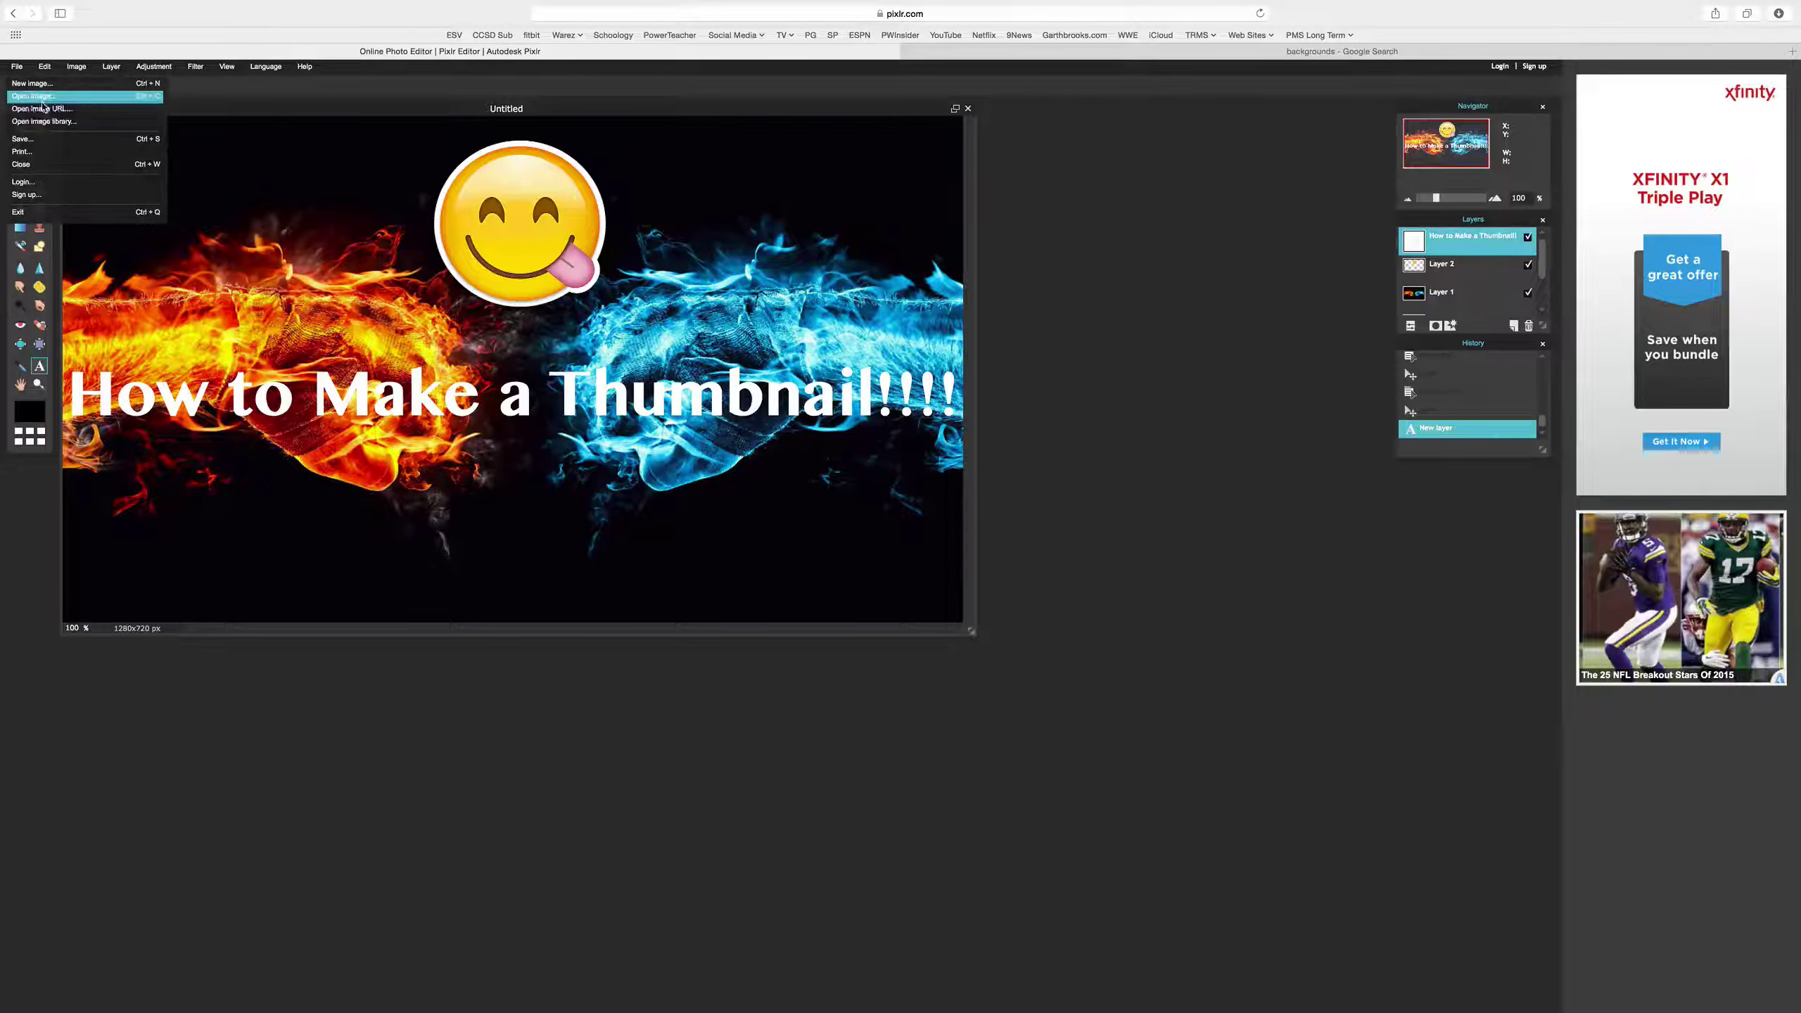
{"action": "left_click", "coordinate": [22, 139]}
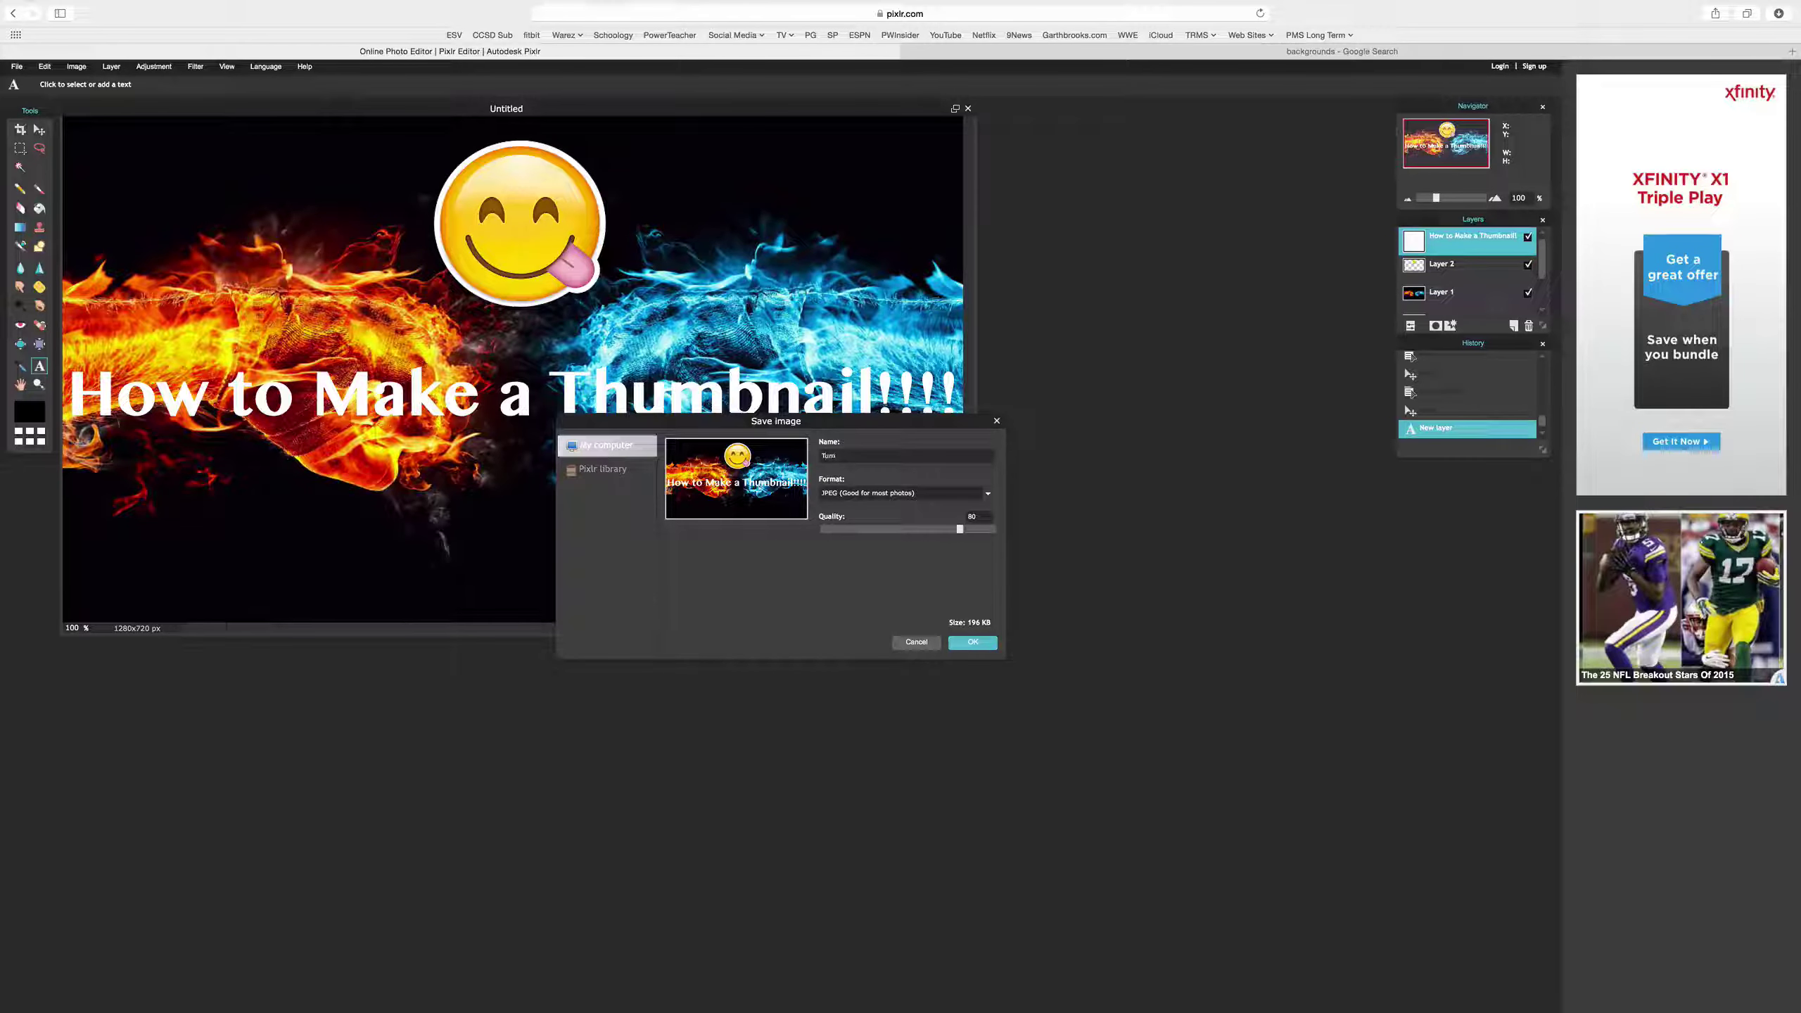
{"action": "left_click", "coordinate": [861, 500]}
{"action": "left_click", "coordinate": [879, 515]}
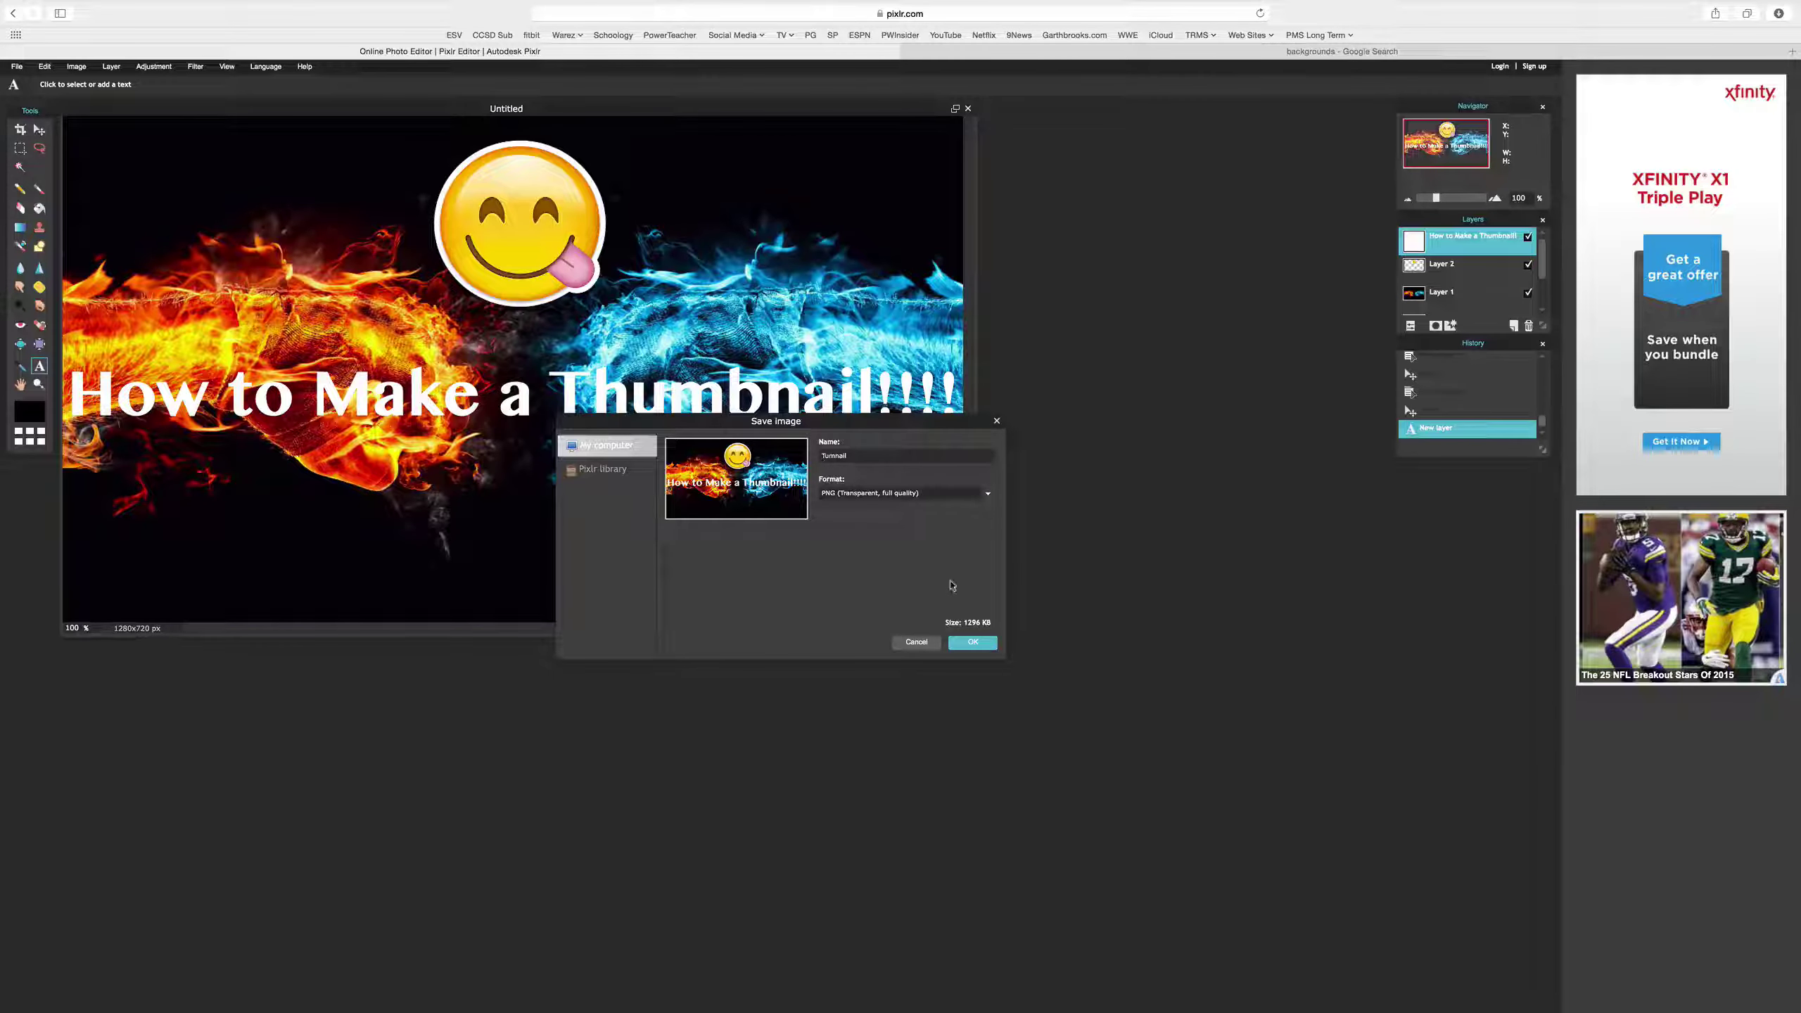
{"action": "left_click", "coordinate": [971, 642]}
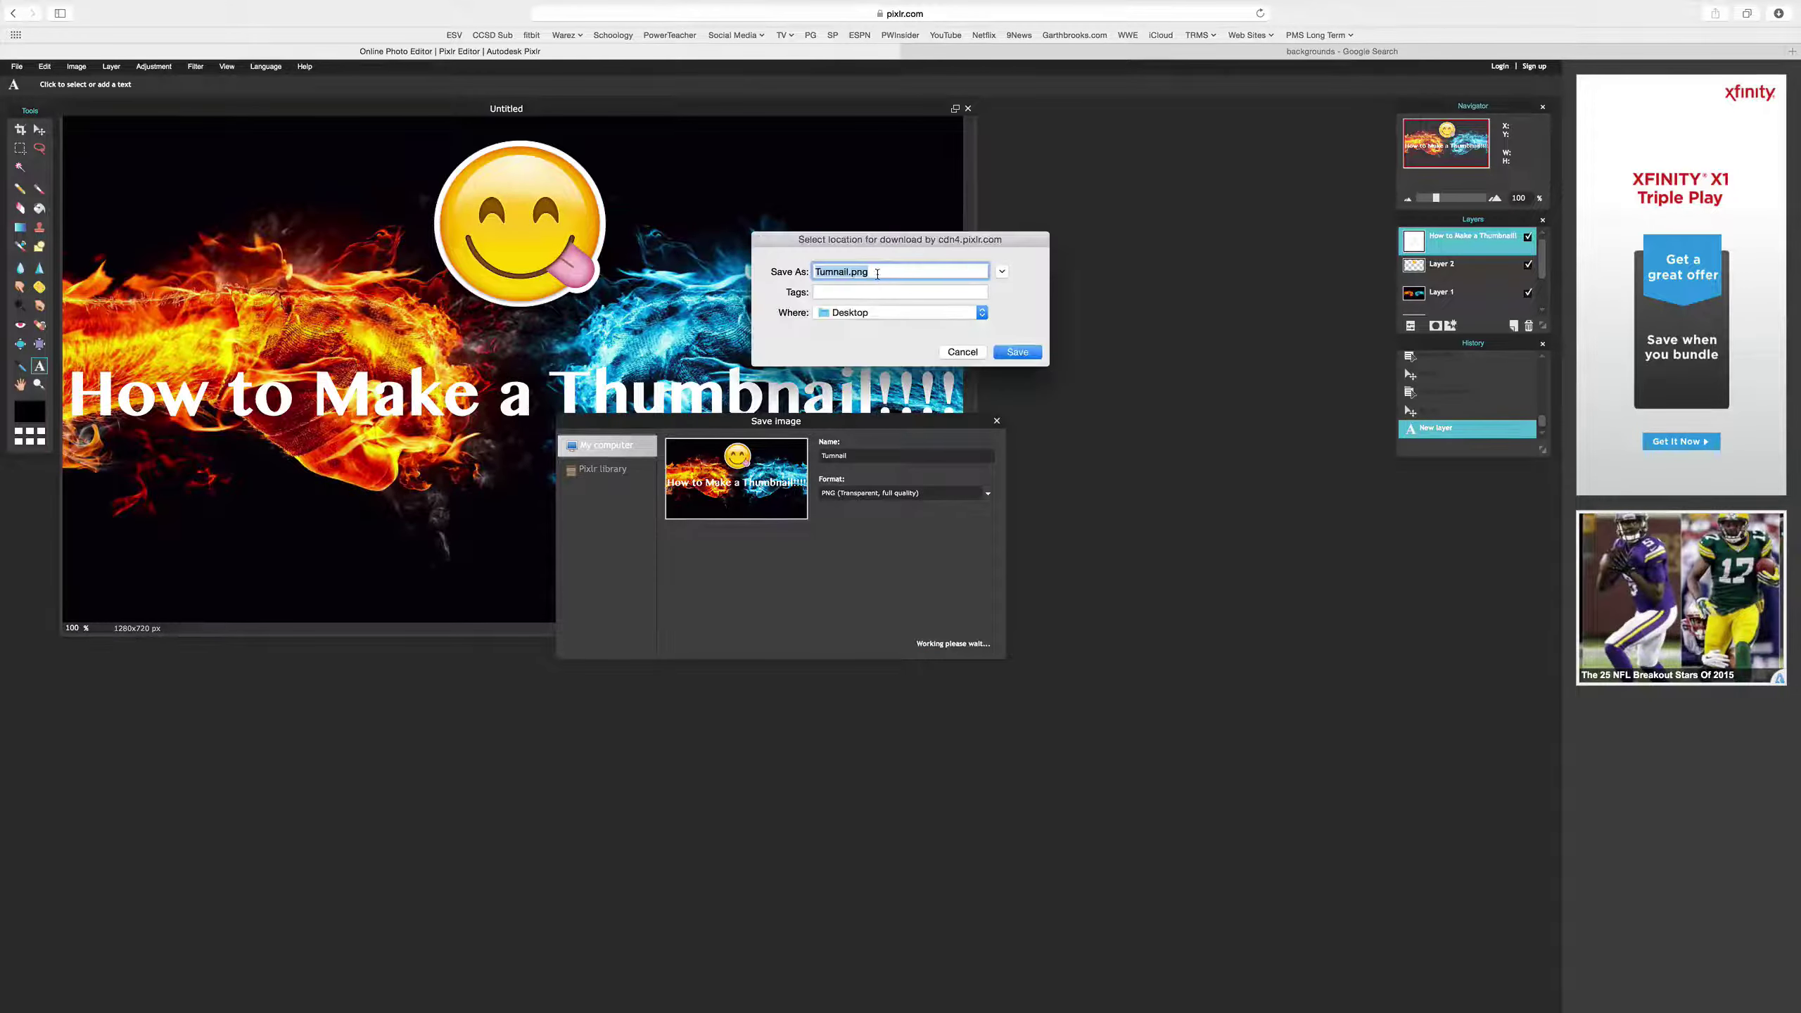
{"action": "left_click", "coordinate": [878, 275]}
{"action": "key", "text": "BackSpace"}
{"action": "key", "text": "BackSpace"}
{"action": "left_click", "coordinate": [1017, 352]}
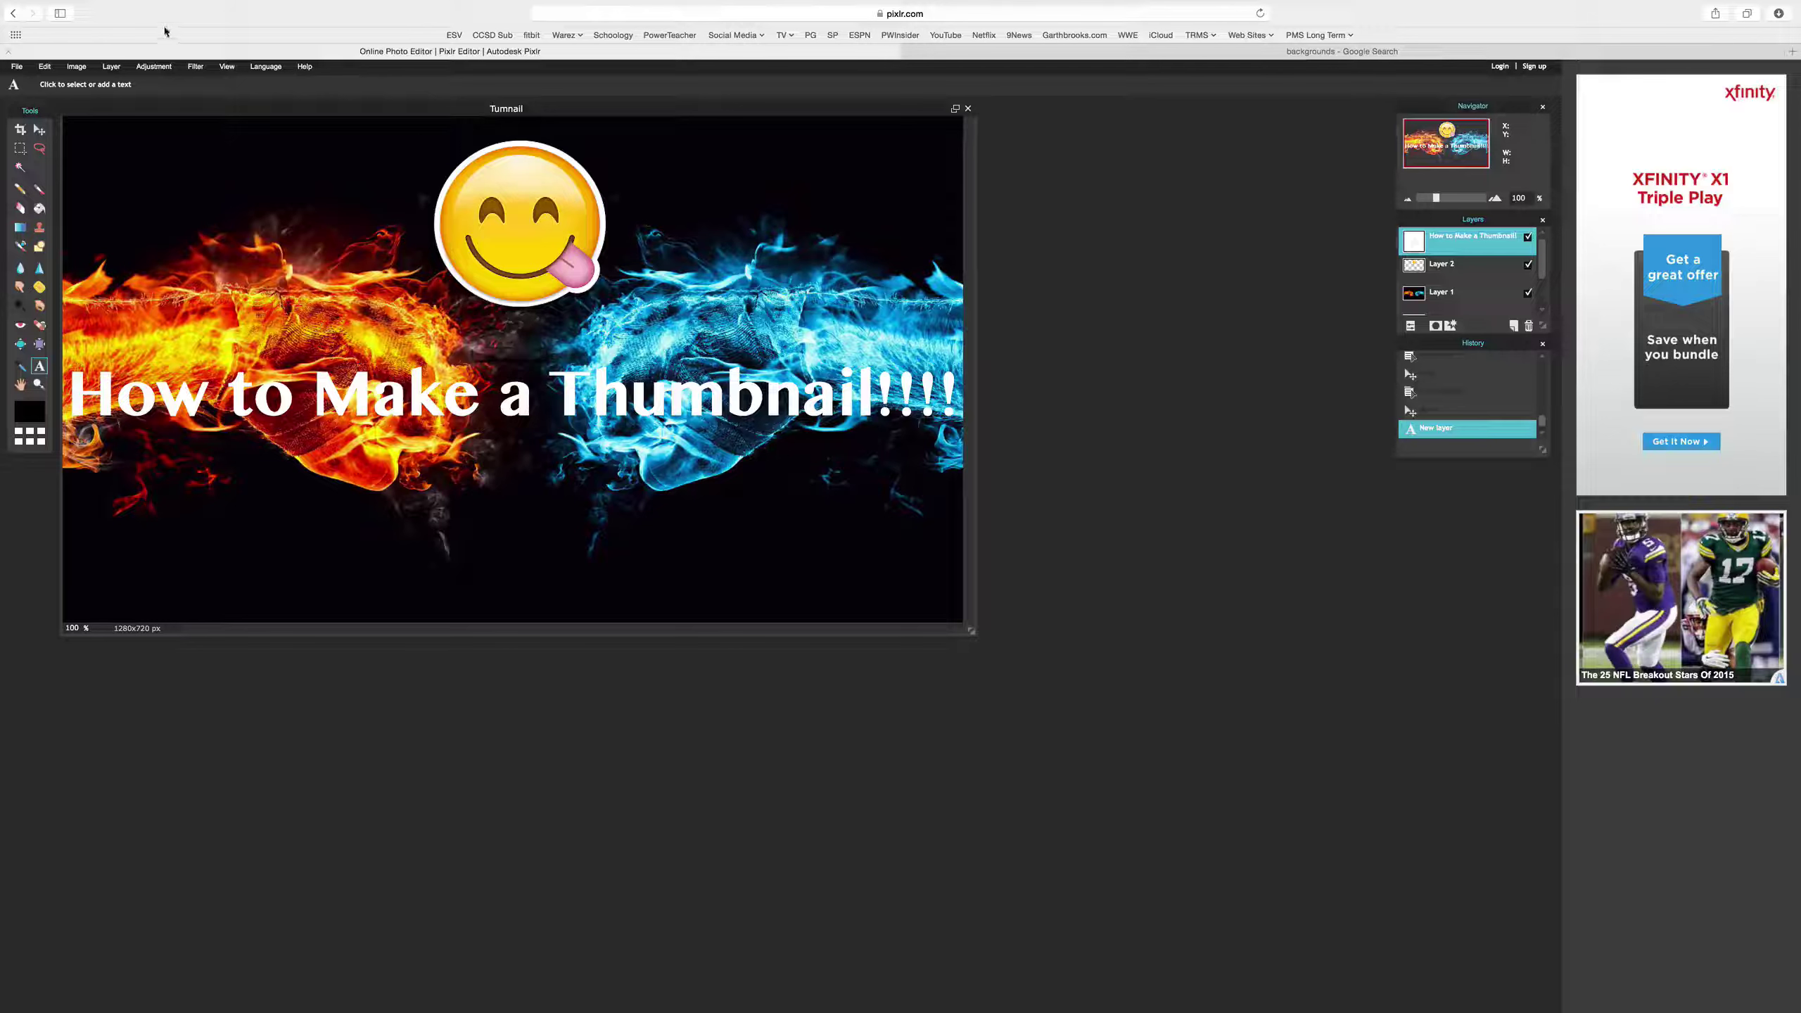